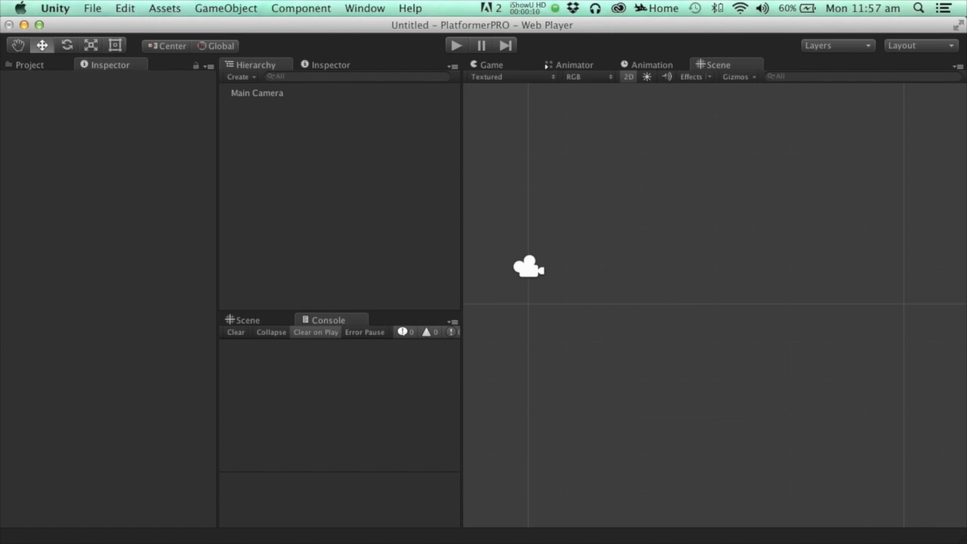
- Create an empty object named Character with an empty child named Sprite
{"action": "left_click", "coordinate": [226, 9]}
{"action": "left_click", "coordinate": [227, 26]}
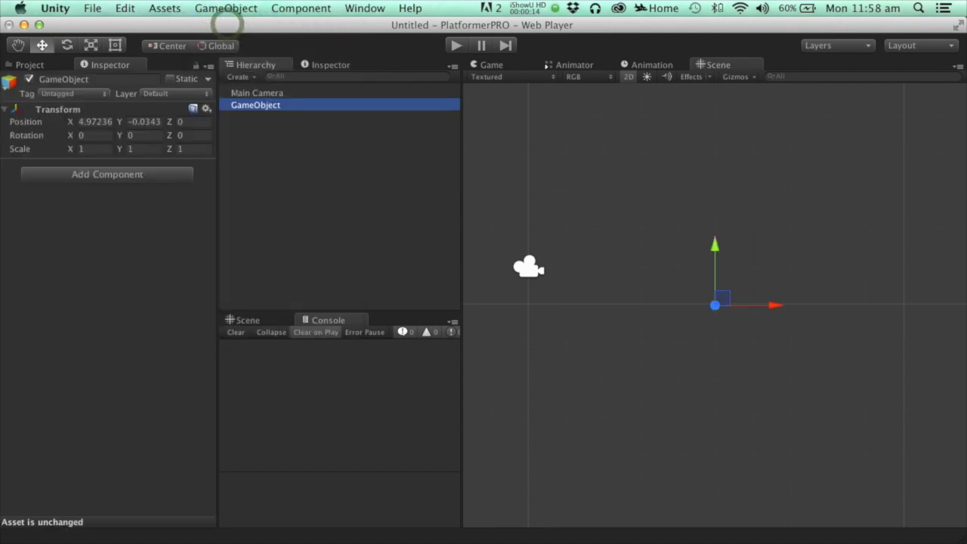
{"action": "left_click", "coordinate": [257, 104]}
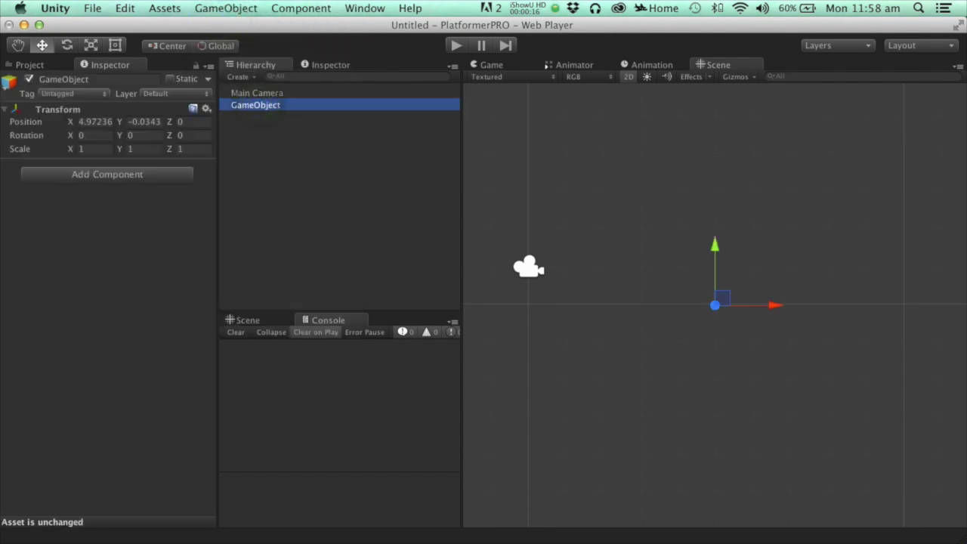
{"action": "type", "text": "Character"}
{"action": "key", "text": "Return"}
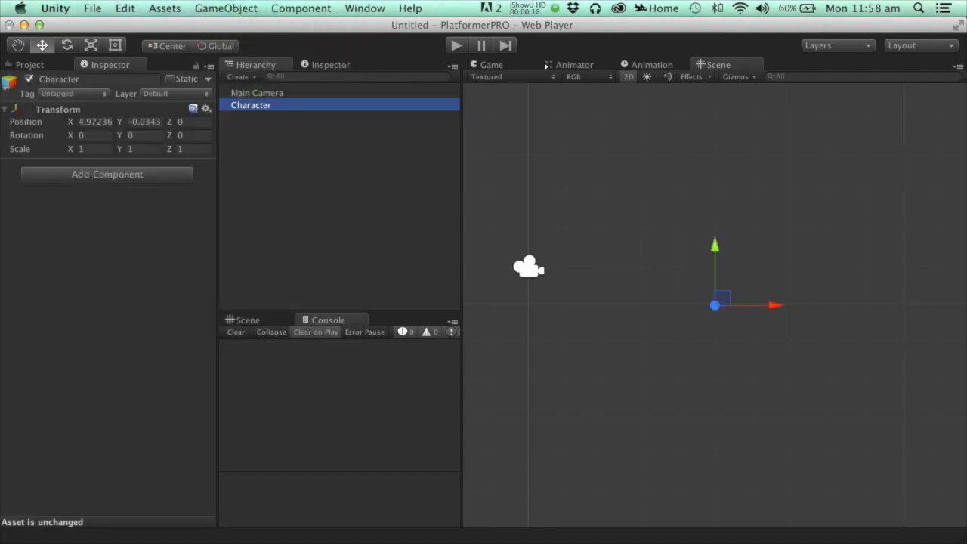
{"action": "left_click", "coordinate": [226, 8]}
{"action": "left_click", "coordinate": [242, 38]}
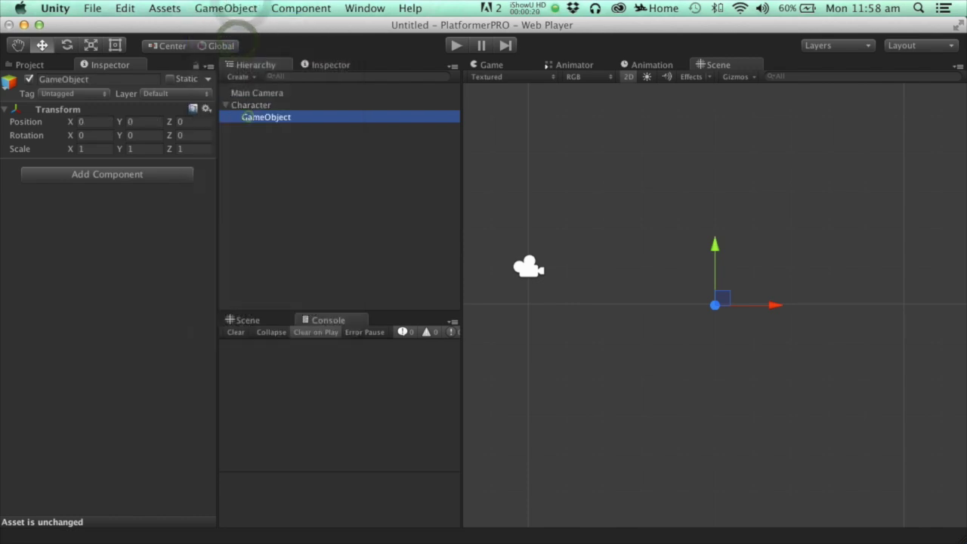
{"action": "left_click", "coordinate": [249, 117]}
{"action": "type", "text": "Sprite"}
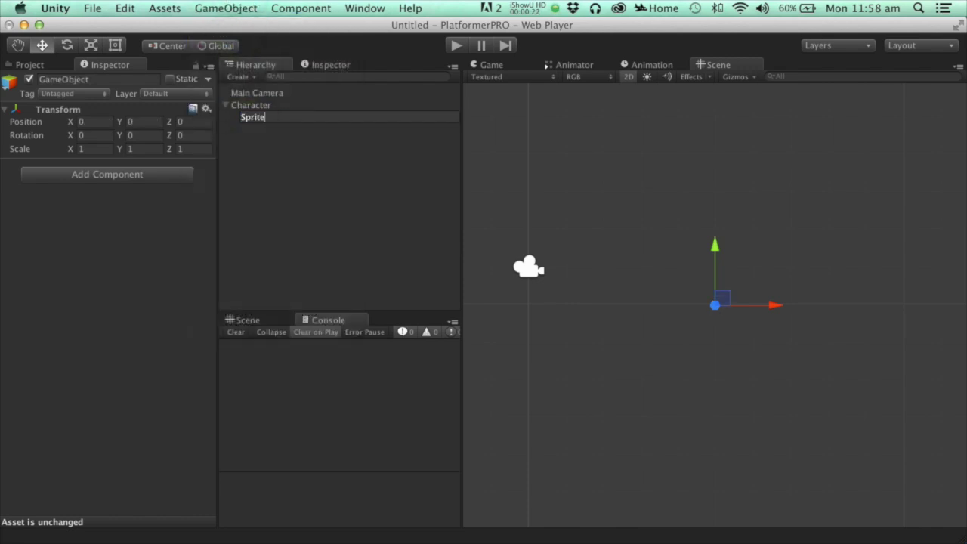
{"action": "key", "text": "Return"}
- Place Character at X 0, Y 0 and add the Character component
{"action": "left_click", "coordinate": [250, 105]}
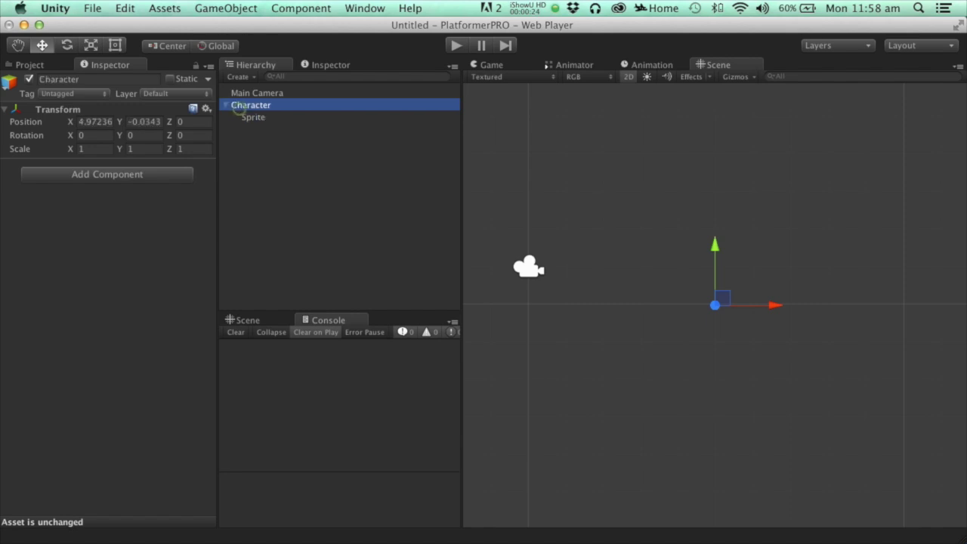
{"action": "left_click", "coordinate": [83, 122]}
{"action": "type", "text": "0"}
{"action": "left_click", "coordinate": [128, 121]}
{"action": "mouse_move", "coordinate": [128, 122]}
{"action": "left_mouse_down"}
{"action": "mouse_move", "coordinate": [162, 121]}
{"action": "mouse_move", "coordinate": [135, 122]}
{"action": "left_mouse_up"}
{"action": "type", "text": "0"}
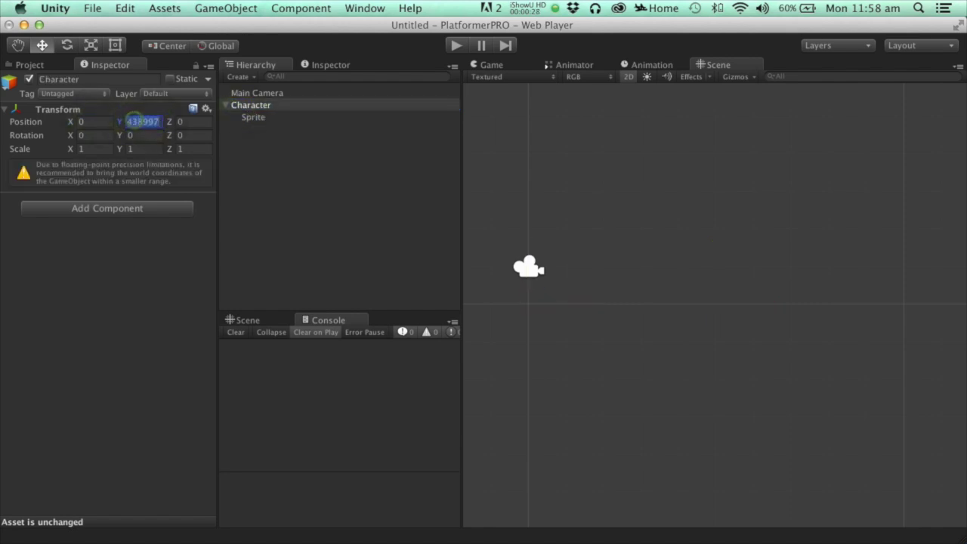
{"action": "key", "text": "Return"}
{"action": "left_click", "coordinate": [143, 173]}
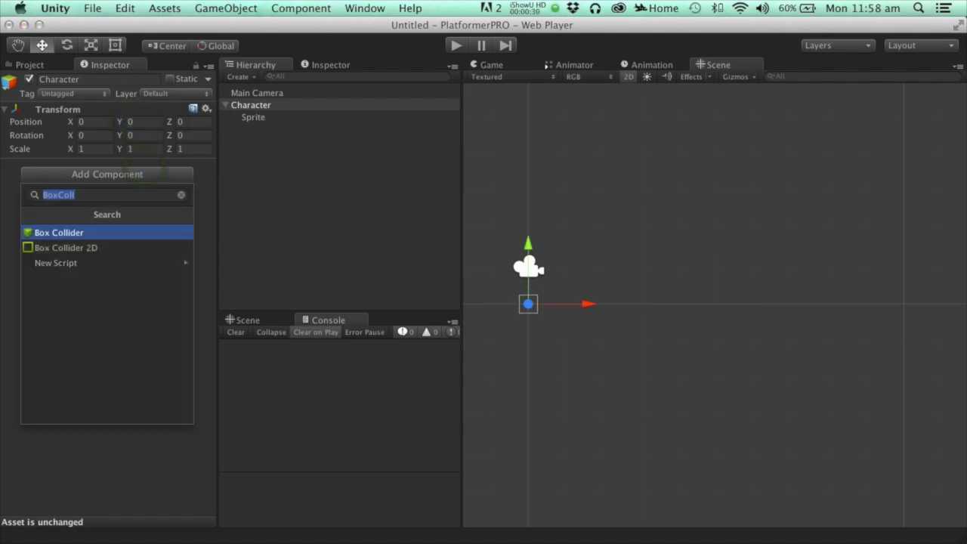
{"action": "type", "text": "Character"}
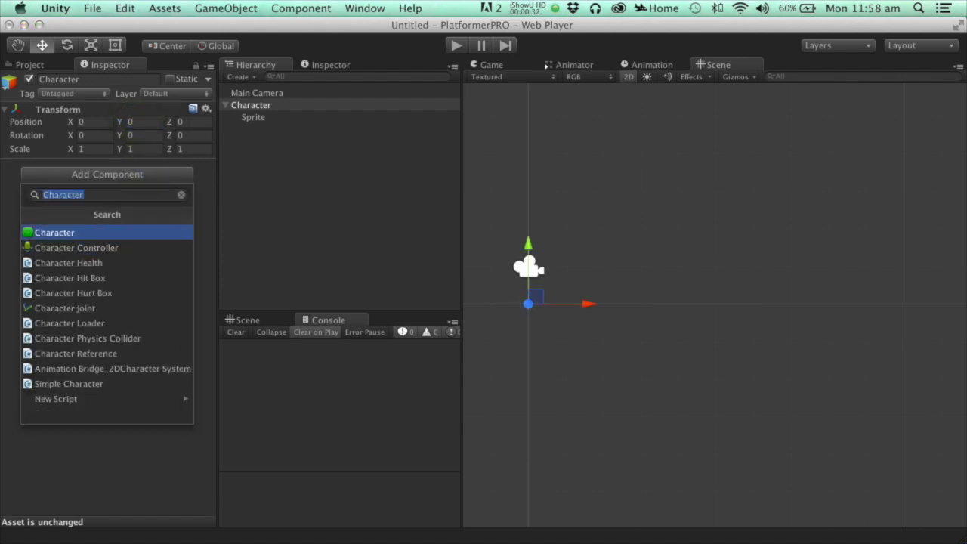
{"action": "key", "text": "Return"}
- Give the Sprite child a Sprite Renderer showing the alienPink sprite
{"action": "left_click", "coordinate": [253, 117]}
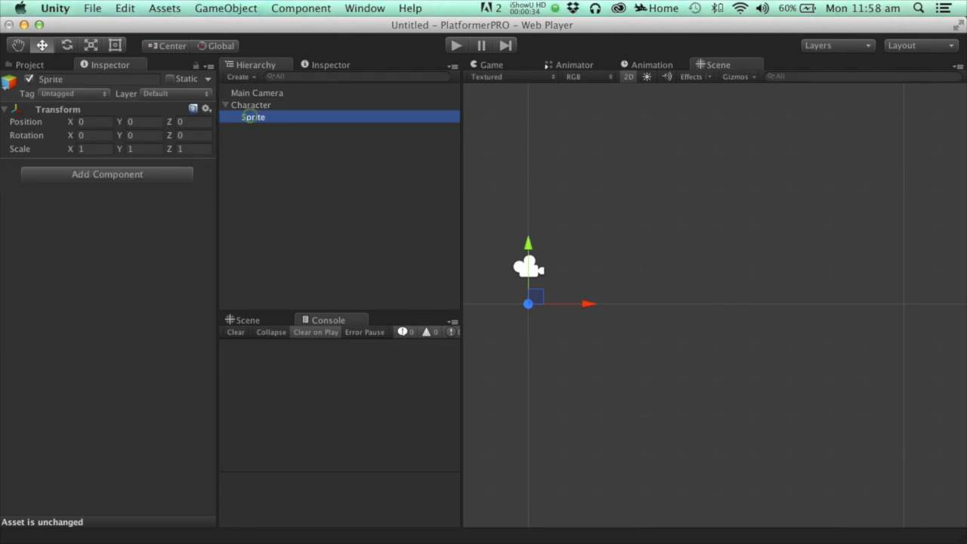
{"action": "left_click", "coordinate": [106, 174]}
{"action": "type", "text": "SpriteRend"}
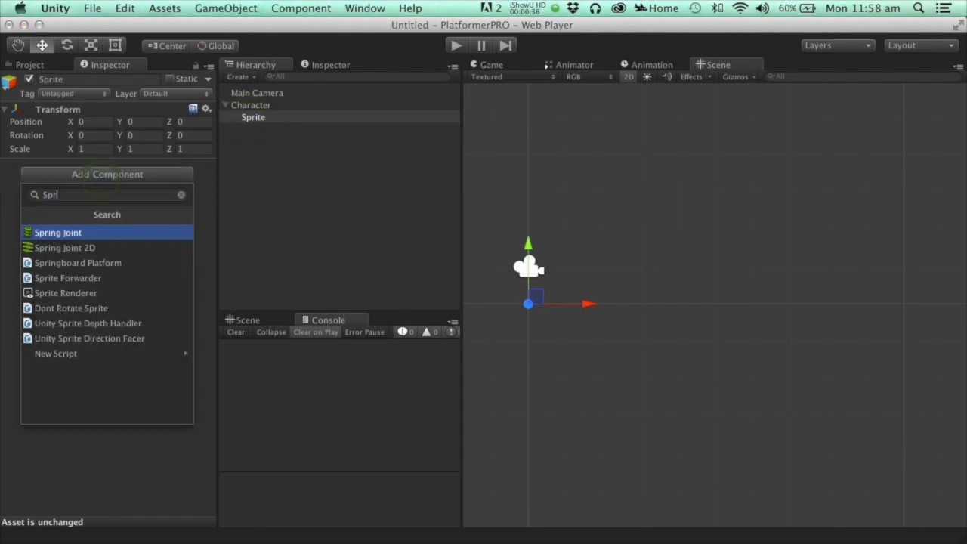
{"action": "key", "text": "Return"}
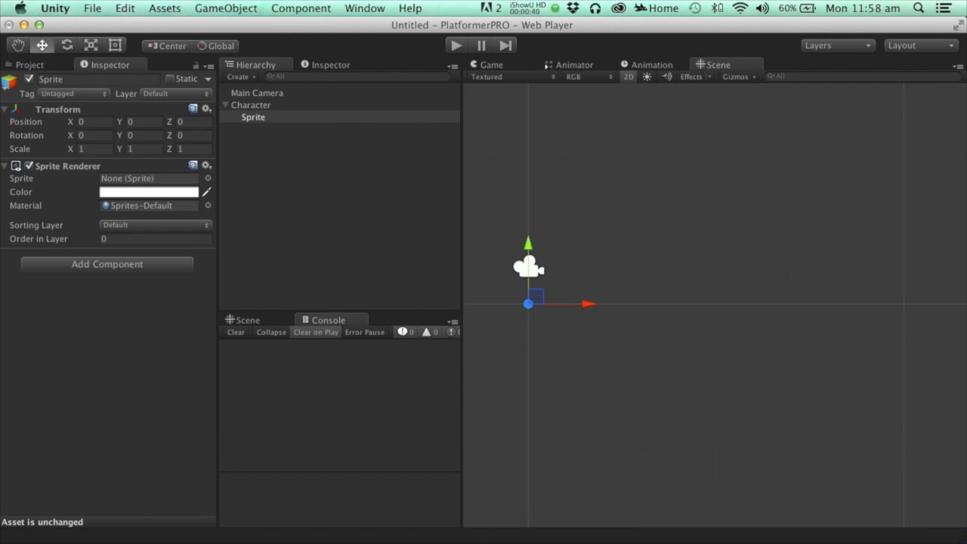
{"action": "left_click", "coordinate": [208, 179]}
{"action": "double_click", "coordinate": [96, 85]}
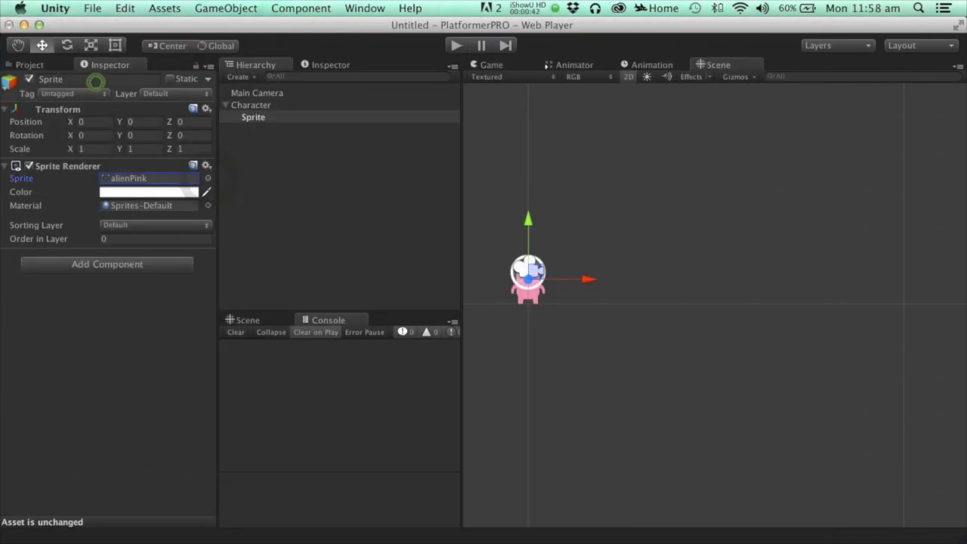
- Create a new empty GameObject positioned at X 0, Y 0
{"action": "left_click", "coordinate": [202, 7]}
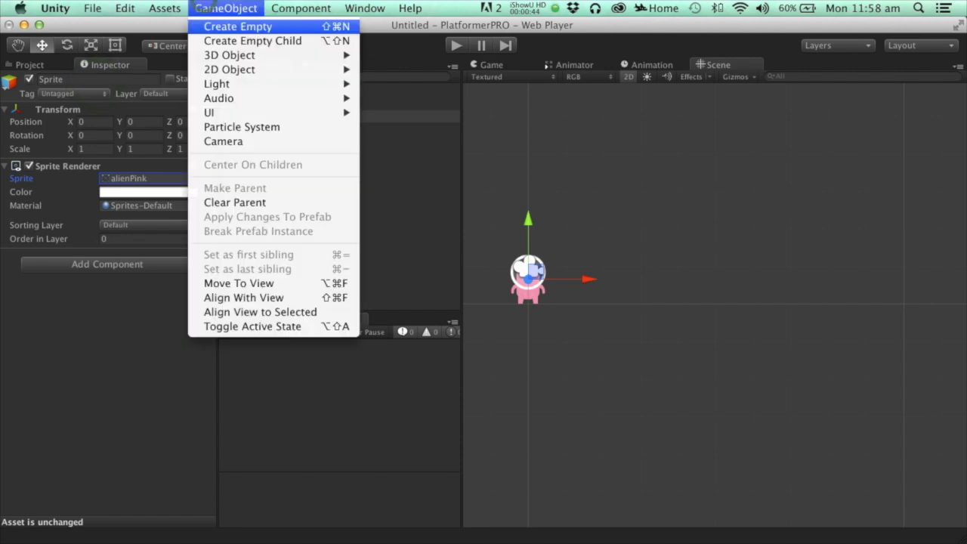
{"action": "left_click", "coordinate": [219, 27]}
{"action": "left_click", "coordinate": [256, 129]}
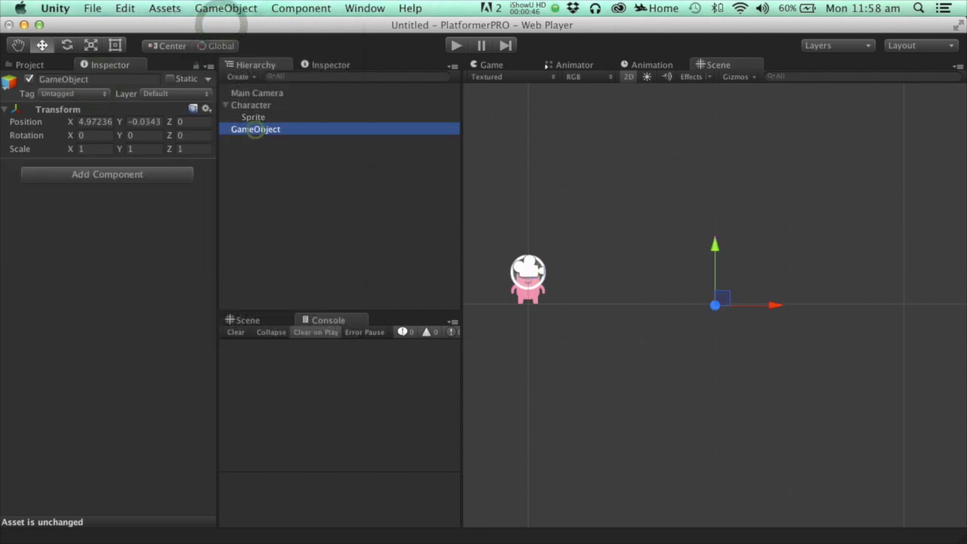
{"action": "left_click", "coordinate": [95, 121]}
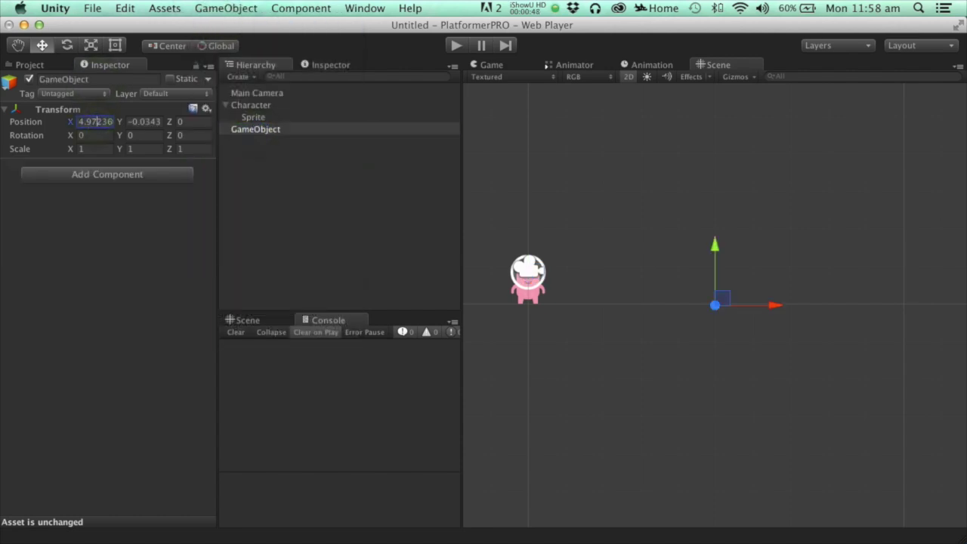
{"action": "type", "text": "04"}
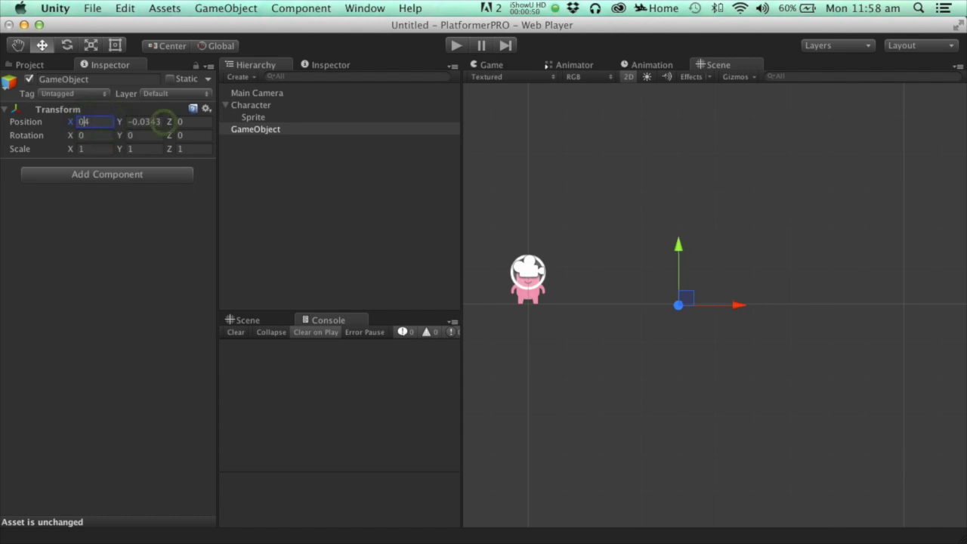
{"action": "key", "text": "BackSpace"}
{"action": "left_click", "coordinate": [142, 122]}
{"action": "type", "text": "0"}
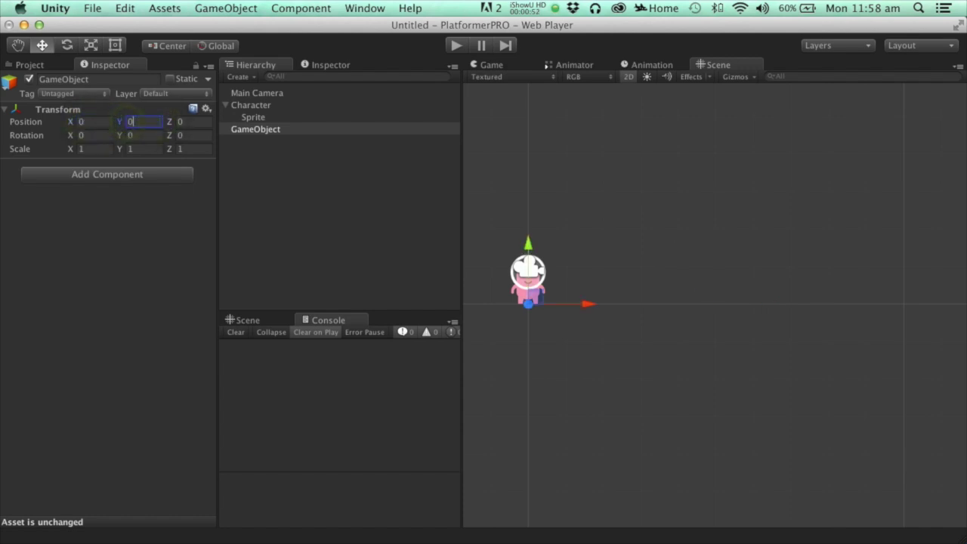
- Add a Standard Input component to it, then reselect Character
{"action": "left_click", "coordinate": [106, 174]}
{"action": "type", "text": "Standar"}
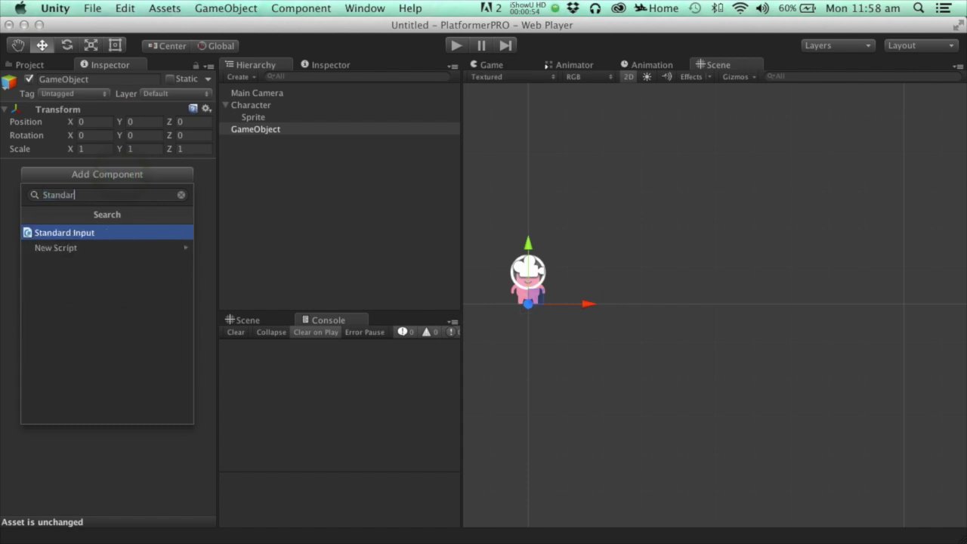
{"action": "type", "text": "dI"}
{"action": "key", "text": "Return"}
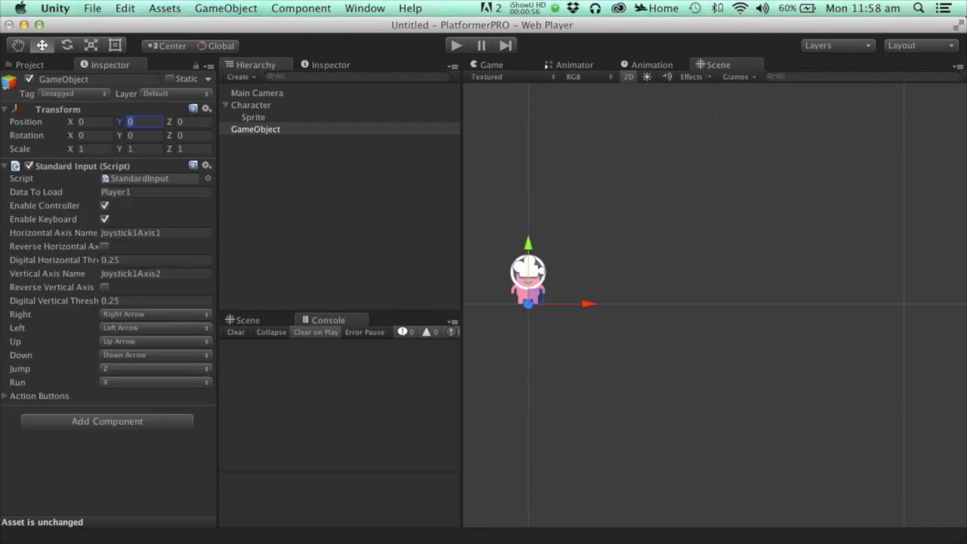
{"action": "left_click", "coordinate": [250, 105]}
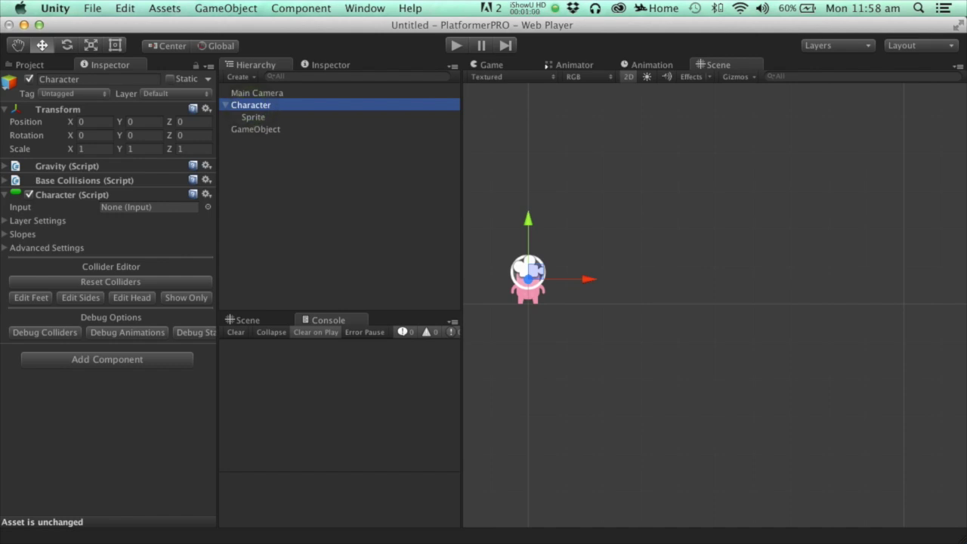
- Hide the Game view stats and add an empty child named Movement under Character
{"action": "left_click", "coordinate": [488, 65]}
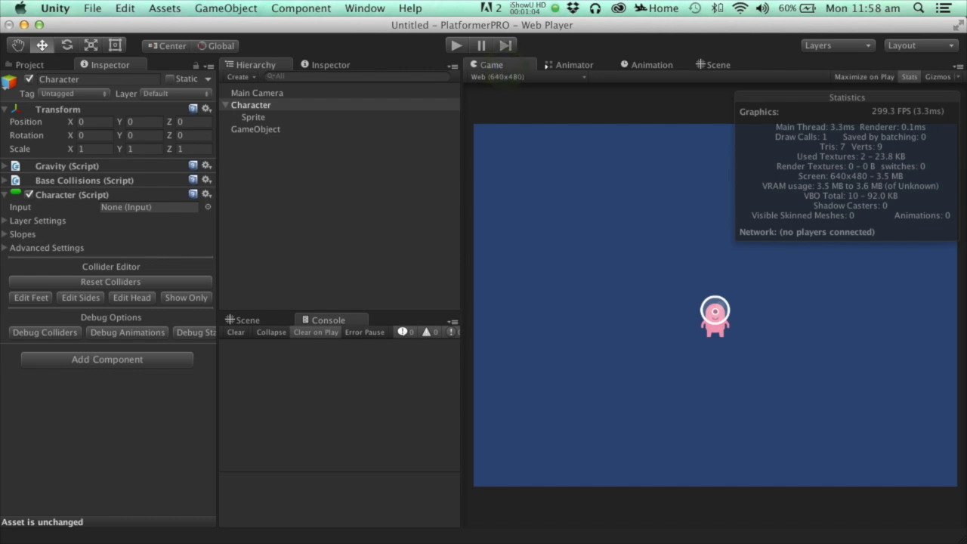
{"action": "left_click", "coordinate": [907, 76]}
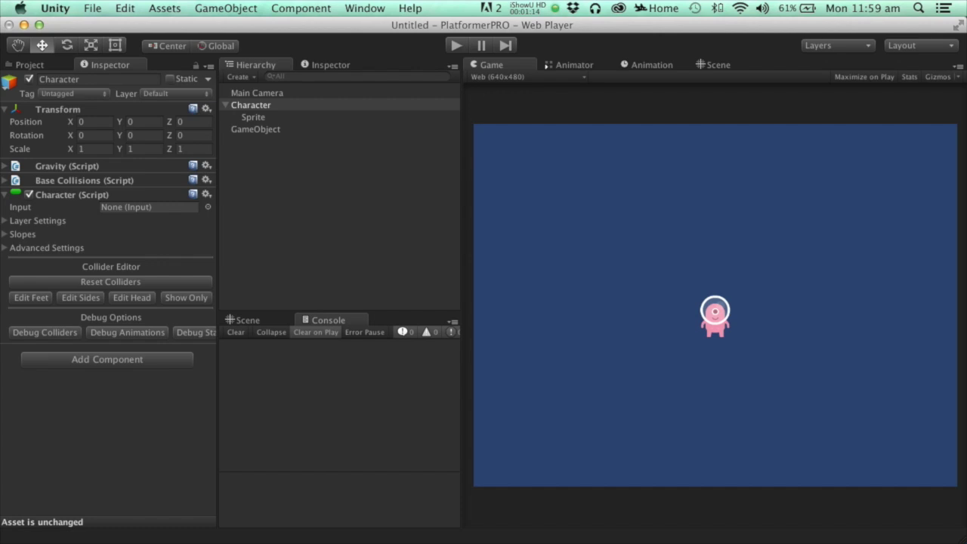
{"action": "left_click", "coordinate": [225, 7]}
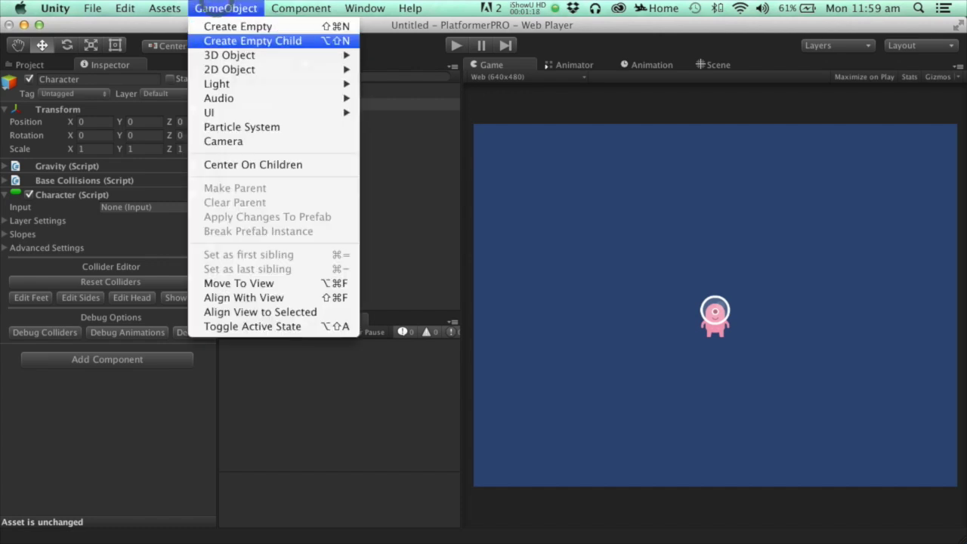
{"action": "left_click", "coordinate": [240, 38]}
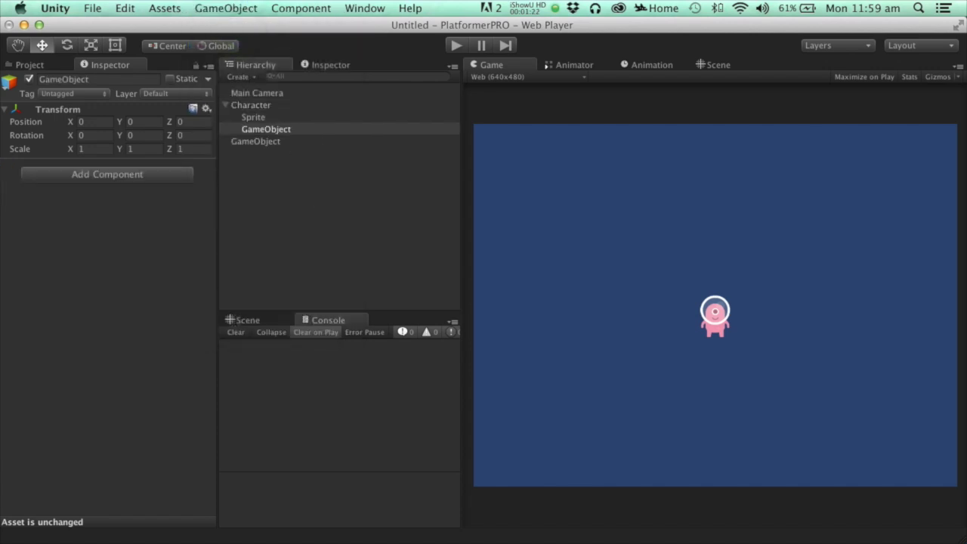
{"action": "left_click", "coordinate": [266, 130]}
{"action": "key", "text": "Return"}
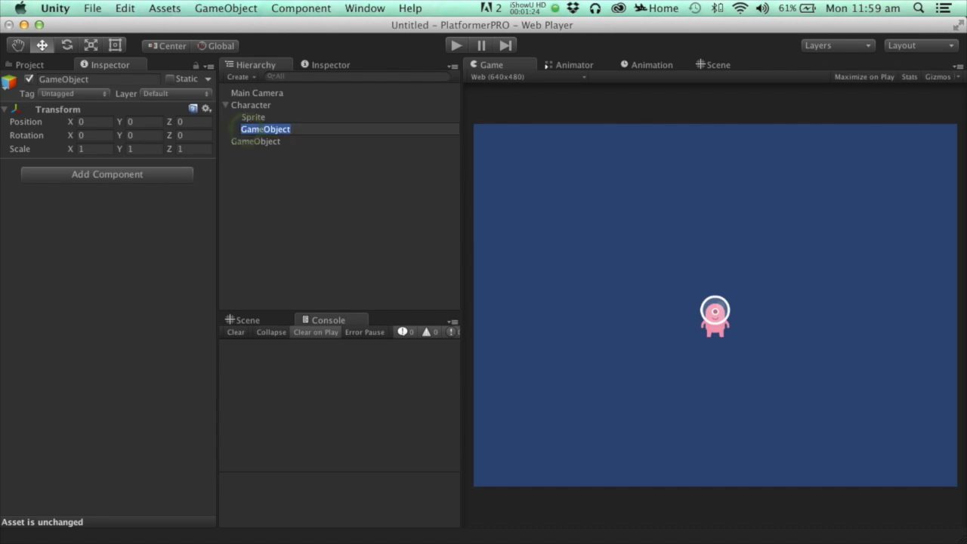
{"action": "type", "text": "Movement"}
{"action": "key", "text": "Return"}
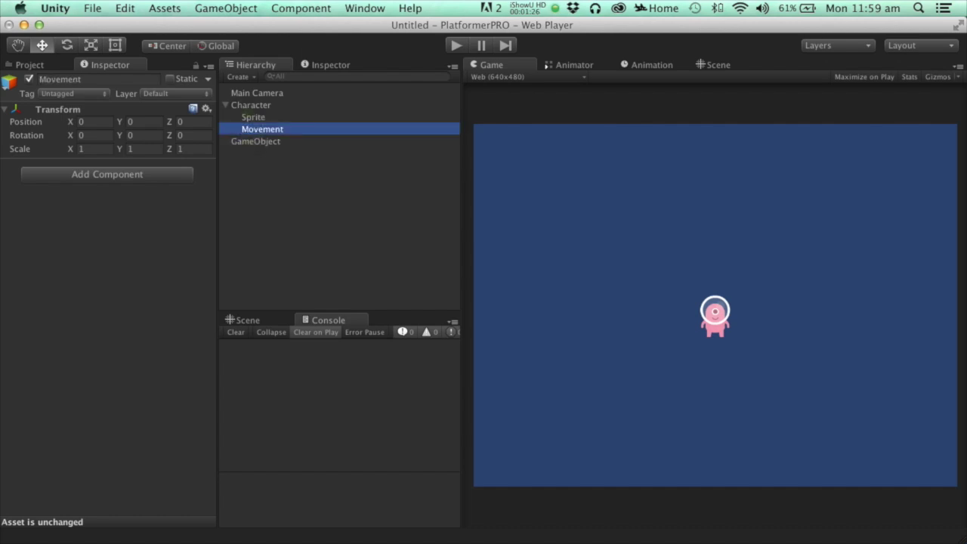
- Add Air Movement and Ground Movement components to Movement and open the movement-type list
{"action": "left_click", "coordinate": [107, 173]}
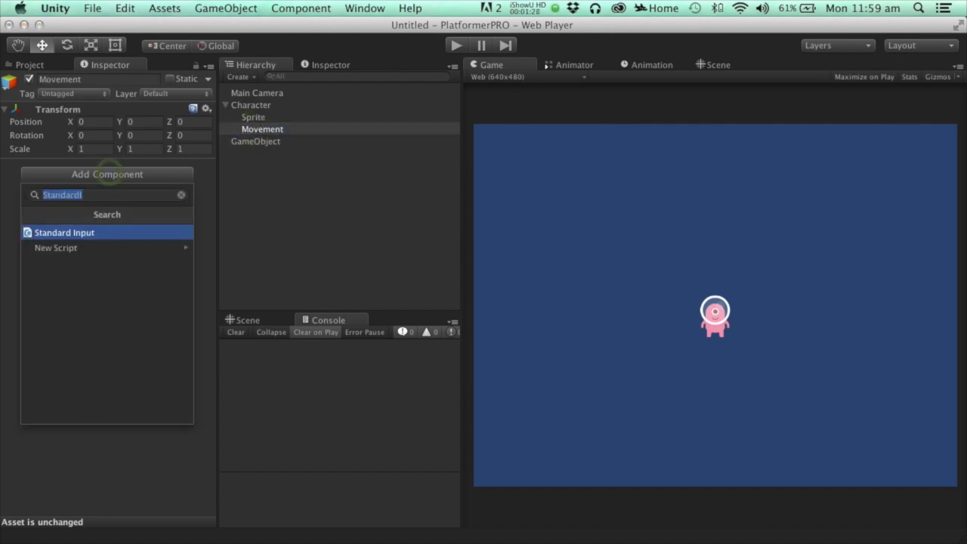
{"action": "type", "text": "Air Move"}
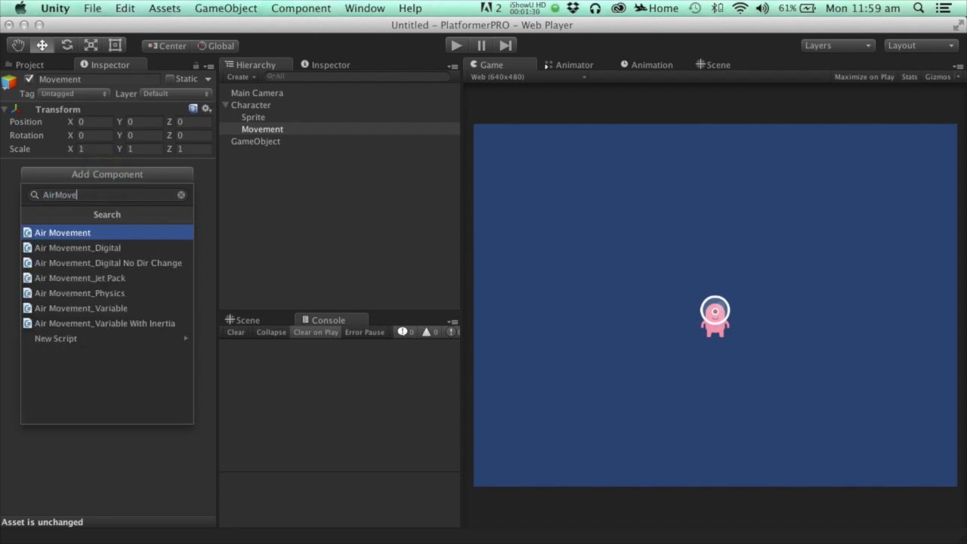
{"action": "key", "text": "Return"}
{"action": "left_click", "coordinate": [126, 291]}
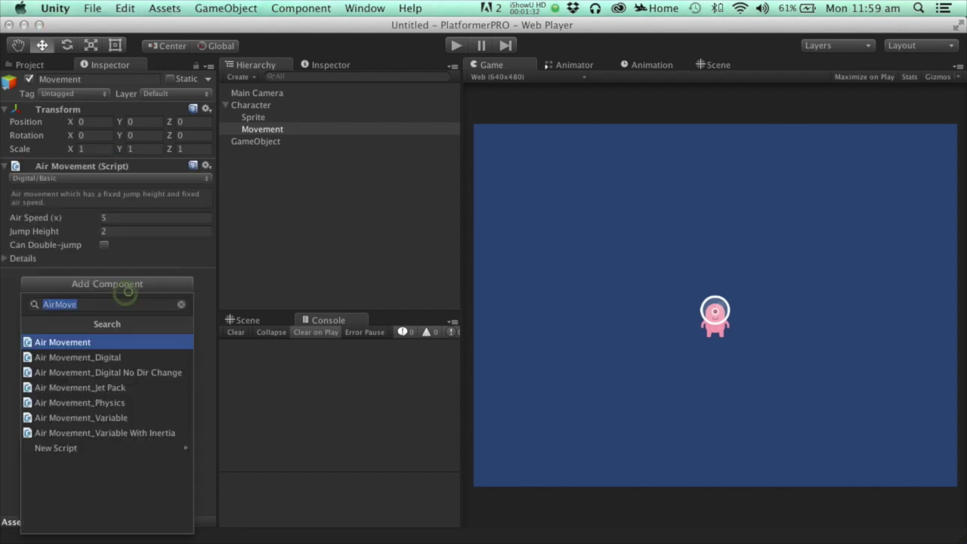
{"action": "type", "text": "GroundMove"}
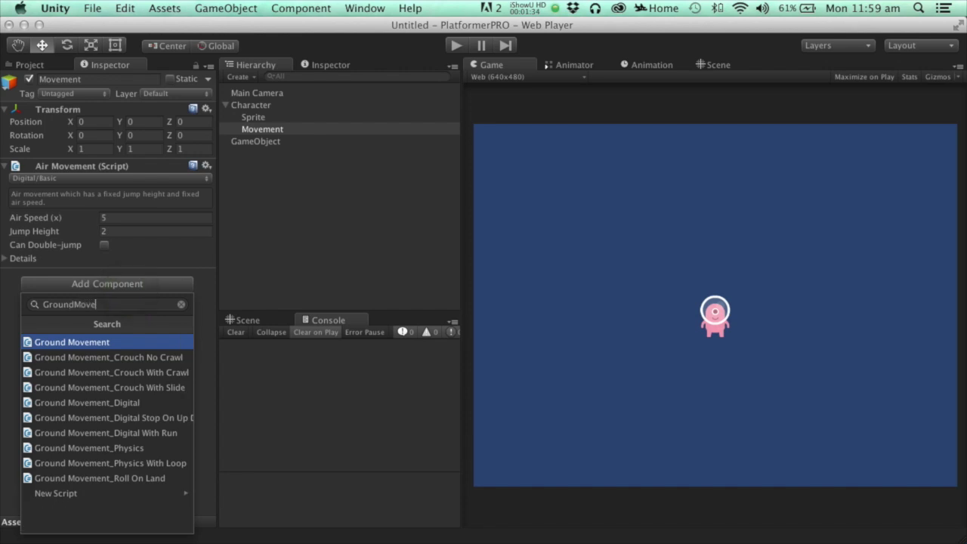
{"action": "key", "text": "Return"}
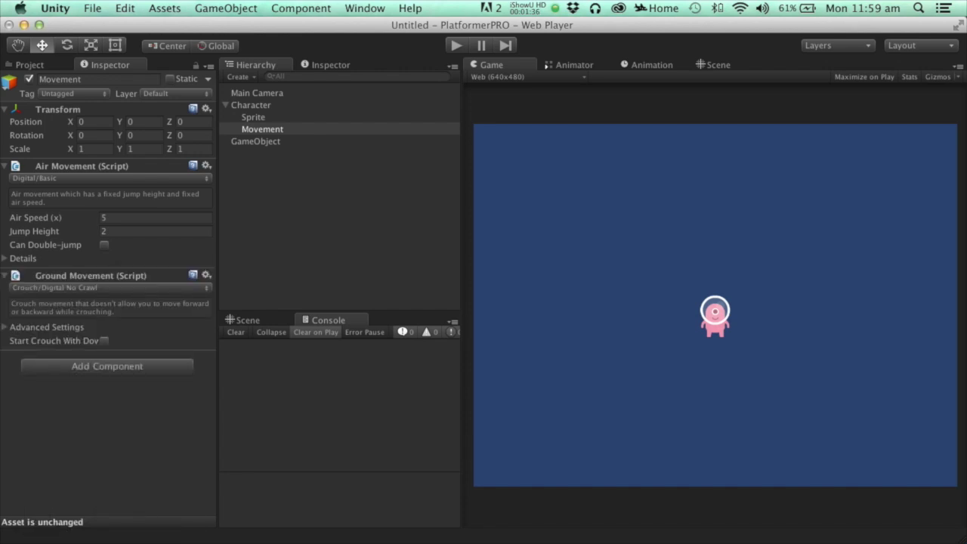
{"action": "left_click", "coordinate": [139, 288]}
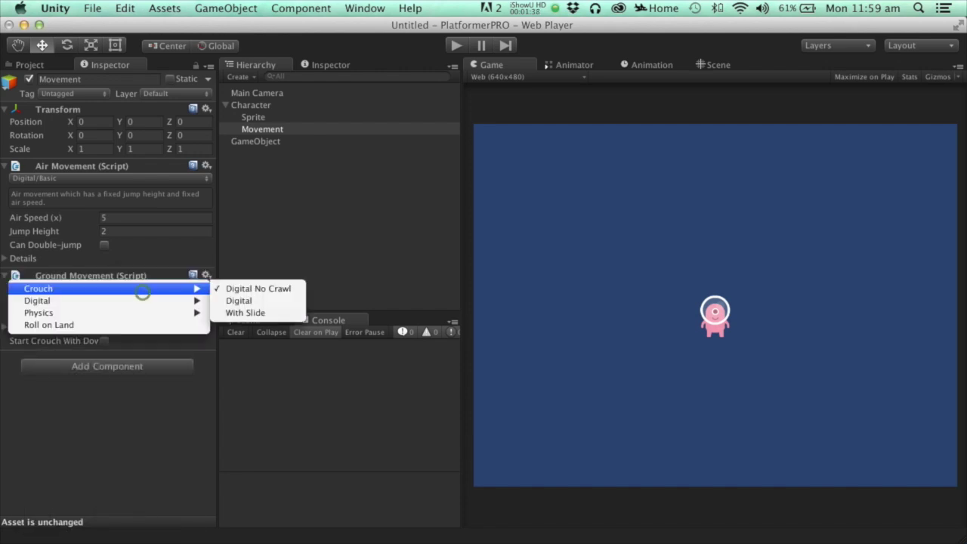
{"action": "mouse_move", "coordinate": [140, 301]}
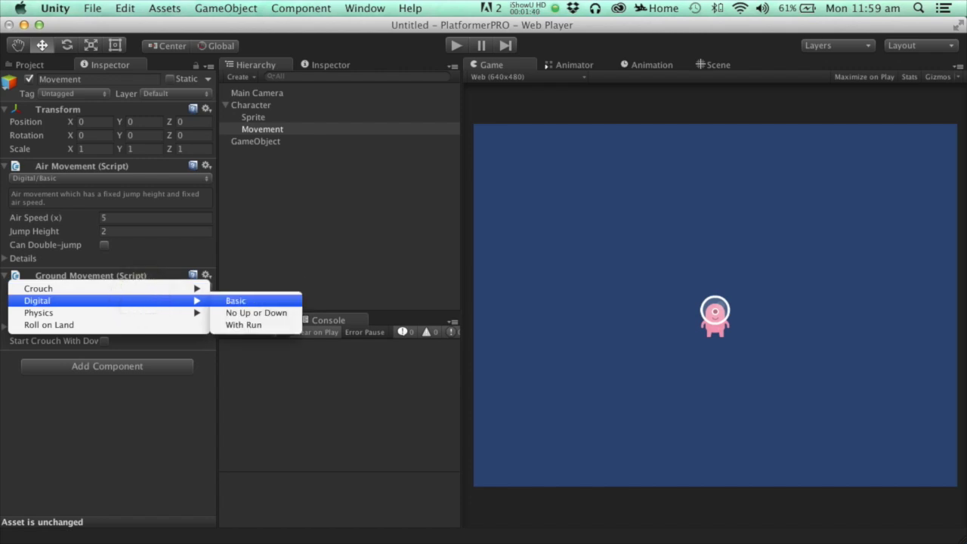
- Choose Digital > Basic ground movement with speed 5
{"action": "left_click", "coordinate": [253, 301]}
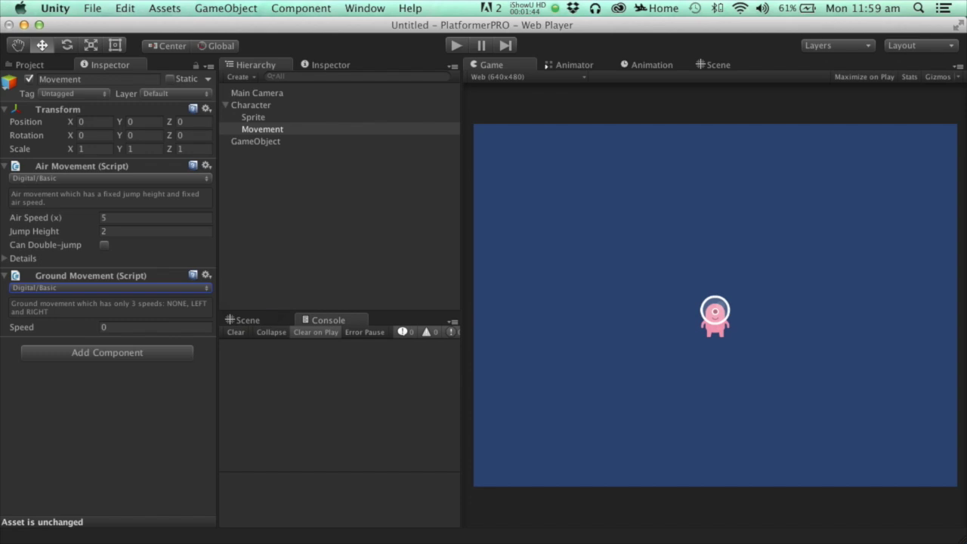
{"action": "left_click", "coordinate": [121, 326]}
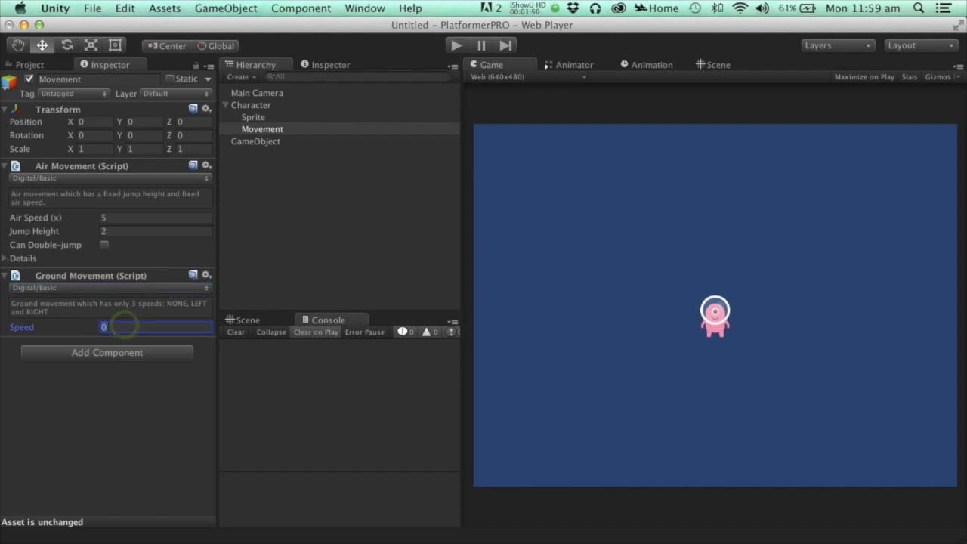
{"action": "type", "text": "5"}
- Set Air Movement jump height 3, jump gravity 1 and grounded leeway 0.1
{"action": "left_click", "coordinate": [113, 232]}
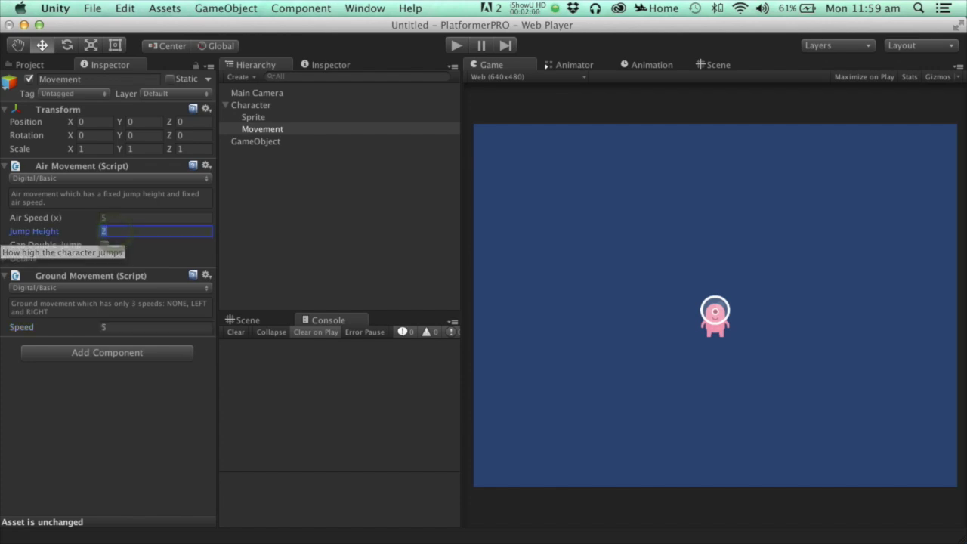
{"action": "type", "text": "3"}
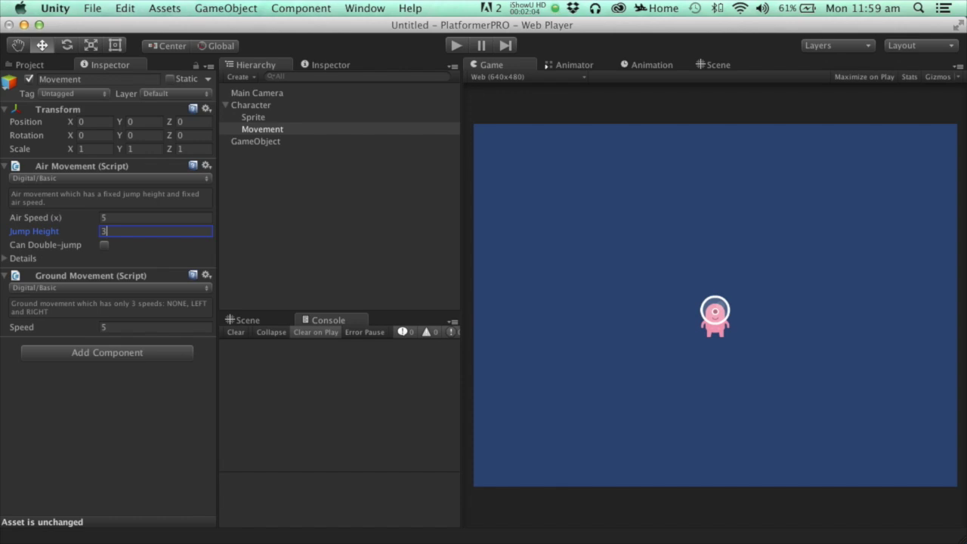
{"action": "left_click", "coordinate": [5, 258]}
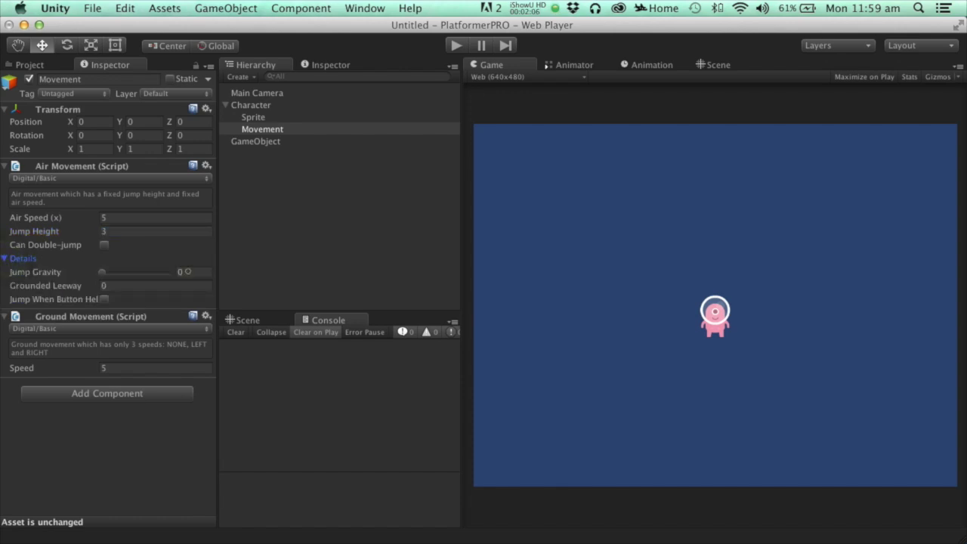
{"action": "left_click", "coordinate": [187, 272]}
{"action": "type", "text": "1"}
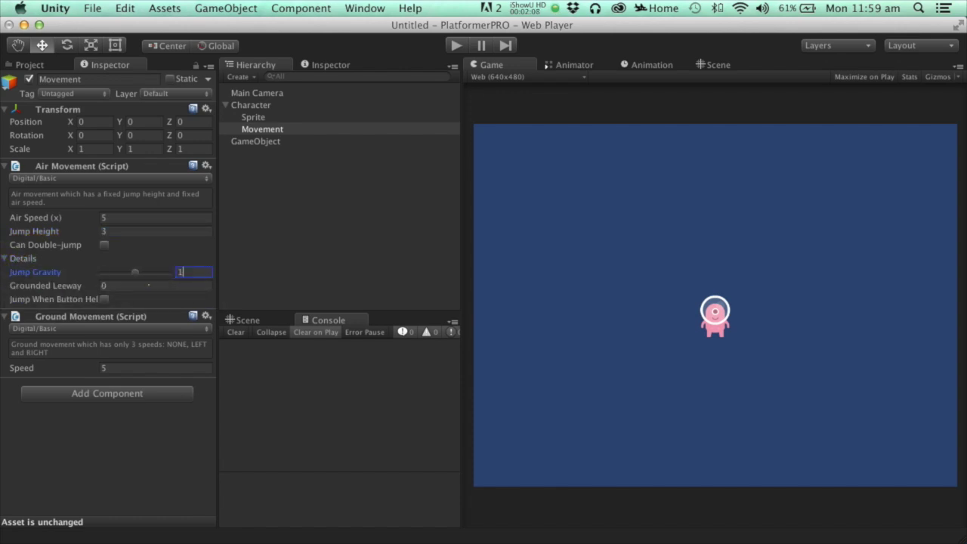
{"action": "left_click", "coordinate": [148, 284]}
{"action": "type", "text": ".1"}
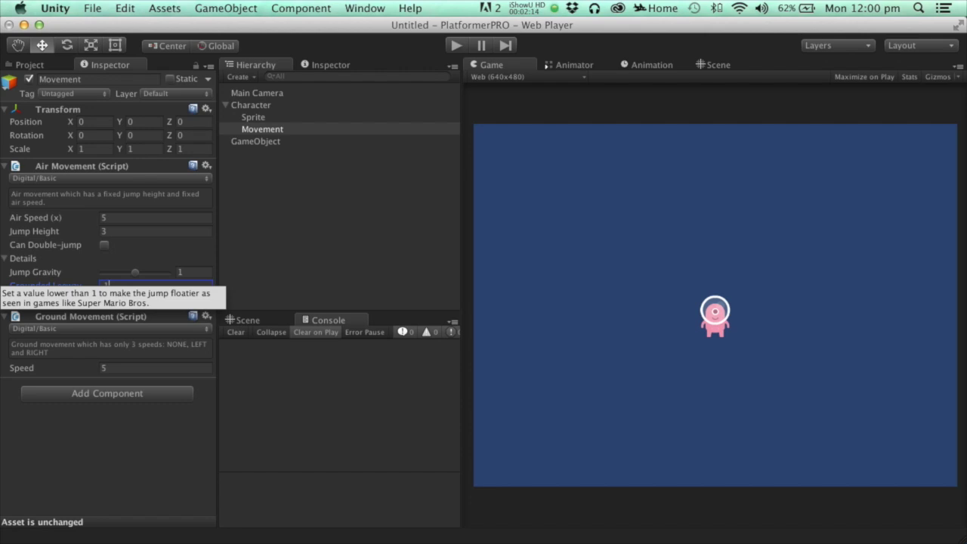
- Leave Can Double-jump unchecked after toggling it
{"action": "left_click", "coordinate": [144, 247]}
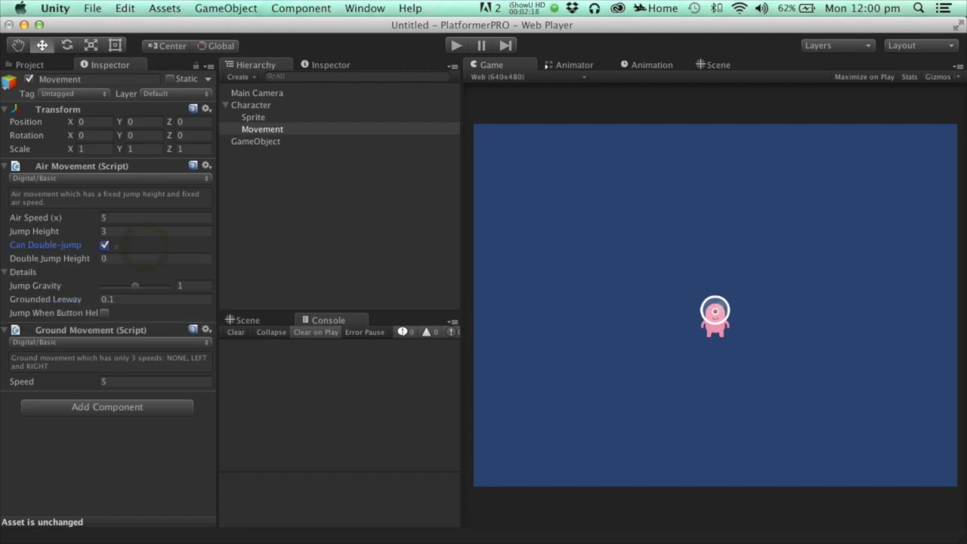
{"action": "left_click", "coordinate": [105, 245]}
{"action": "left_click", "coordinate": [105, 244]}
{"action": "left_click", "coordinate": [104, 245]}
{"action": "left_click", "coordinate": [104, 245]}
{"action": "left_click", "coordinate": [104, 244]}
{"action": "left_click", "coordinate": [104, 245]}
{"action": "left_click", "coordinate": [104, 245]}
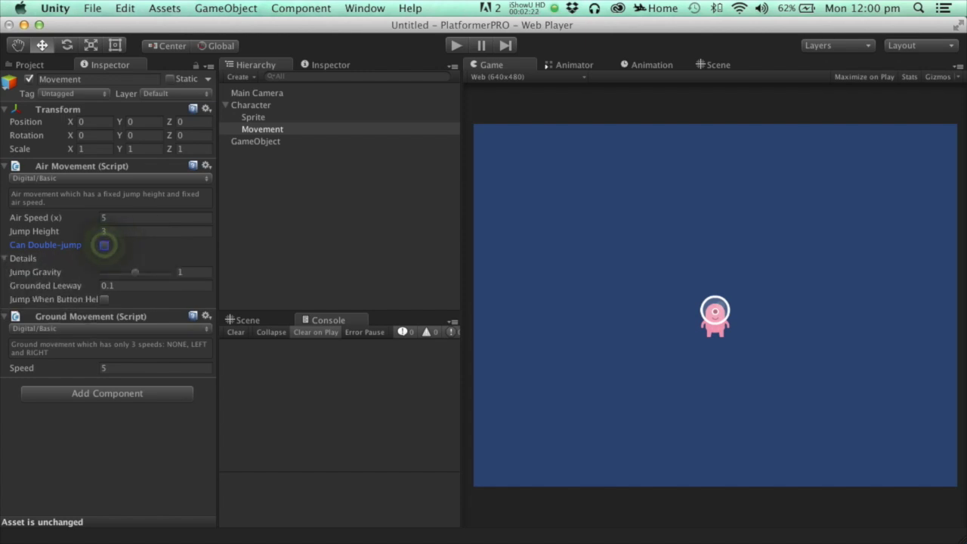
{"action": "left_click", "coordinate": [104, 245]}
{"action": "left_click", "coordinate": [104, 245]}
- Rename the Standard Input GameObject to Input, then briefly play and stop the scene
{"action": "left_click", "coordinate": [255, 141]}
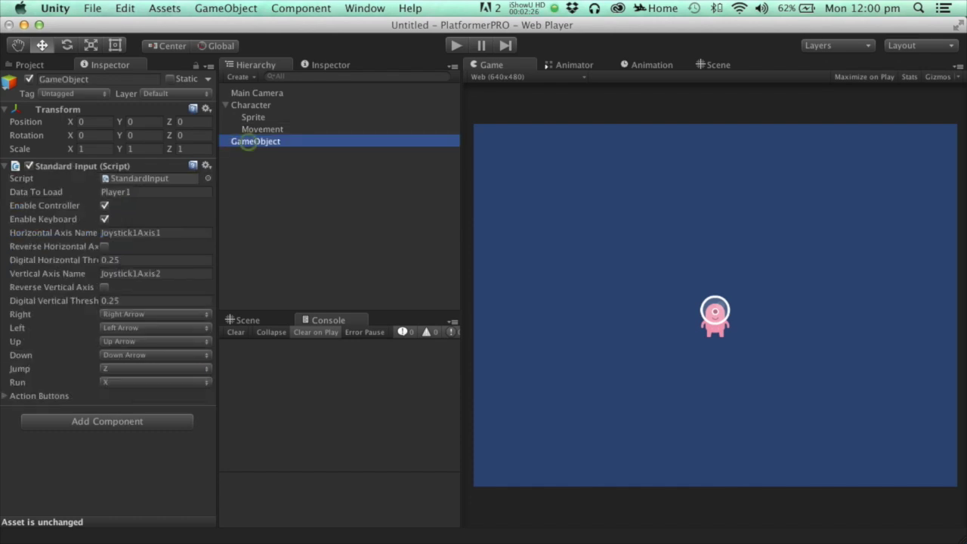
{"action": "left_click", "coordinate": [98, 80]}
{"action": "type", "text": "Input"}
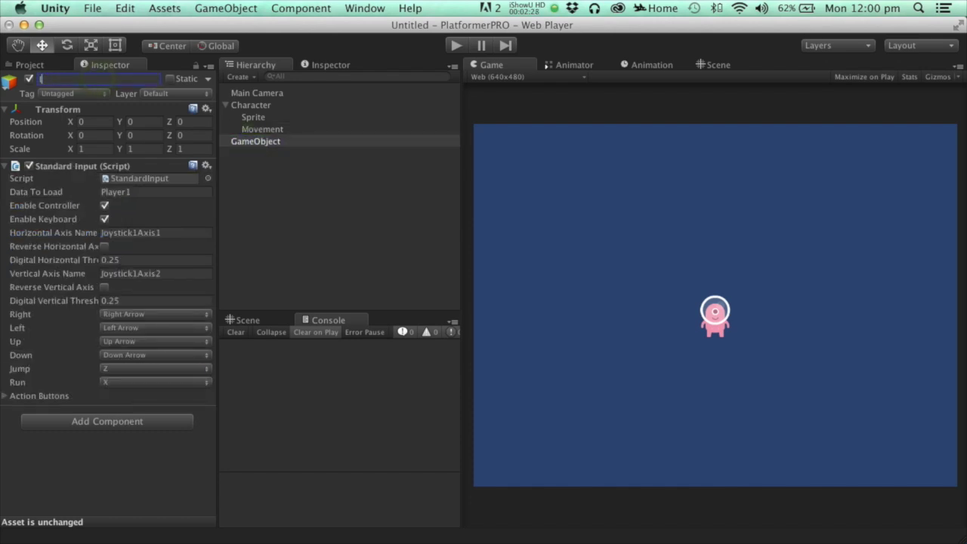
{"action": "key", "text": "Return"}
{"action": "key", "text": "super+p"}
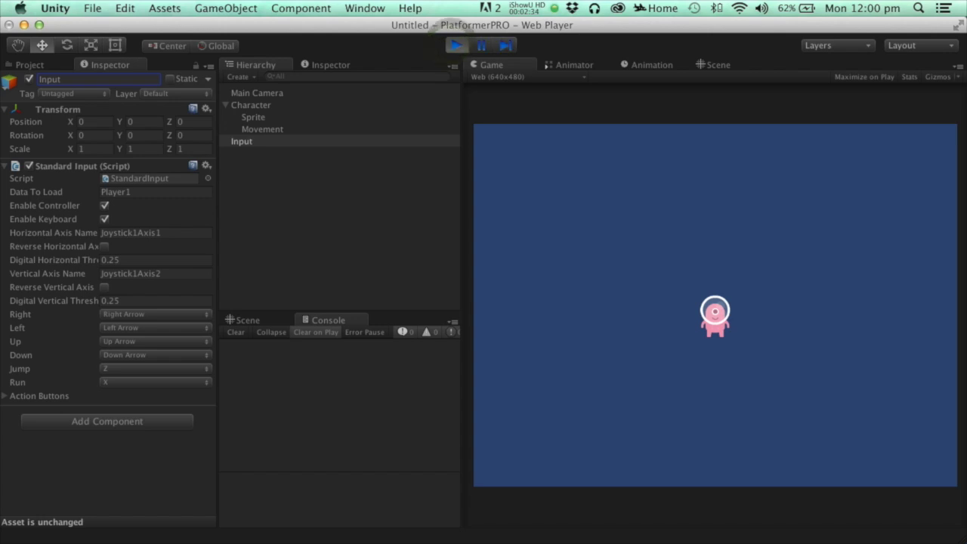
{"action": "left_click", "coordinate": [455, 45]}
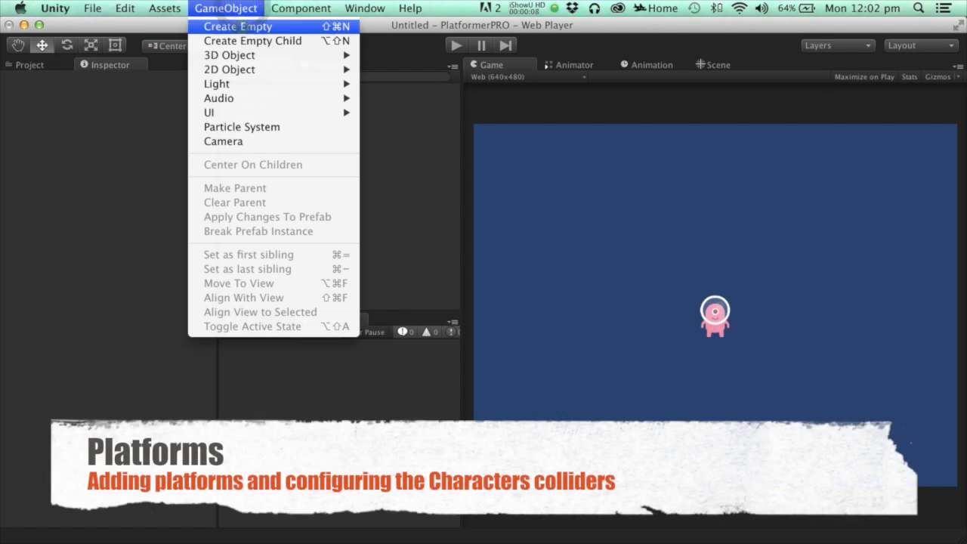
- Create a new empty object at X 0, Y -1
{"action": "left_click", "coordinate": [238, 27]}
{"action": "left_click", "coordinate": [92, 121]}
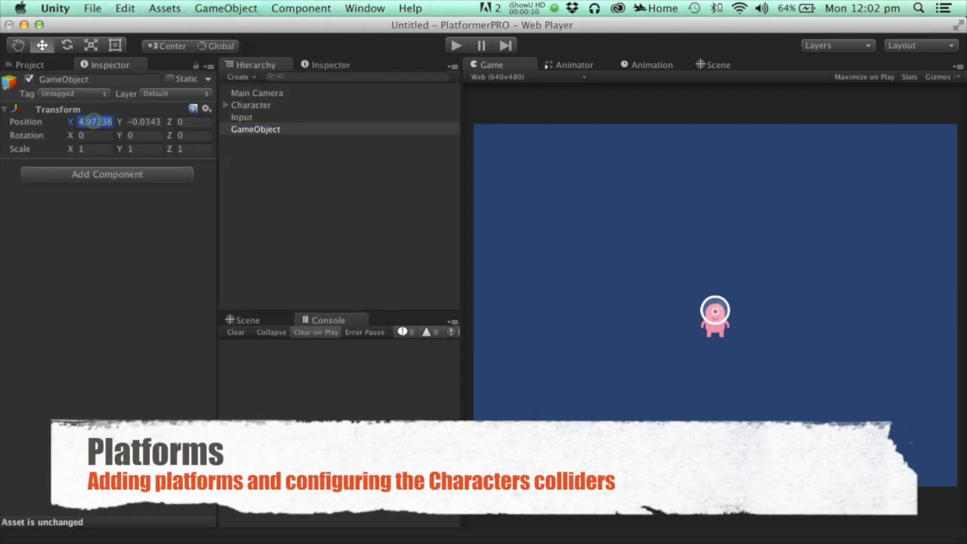
{"action": "type", "text": "0"}
{"action": "left_click", "coordinate": [145, 122]}
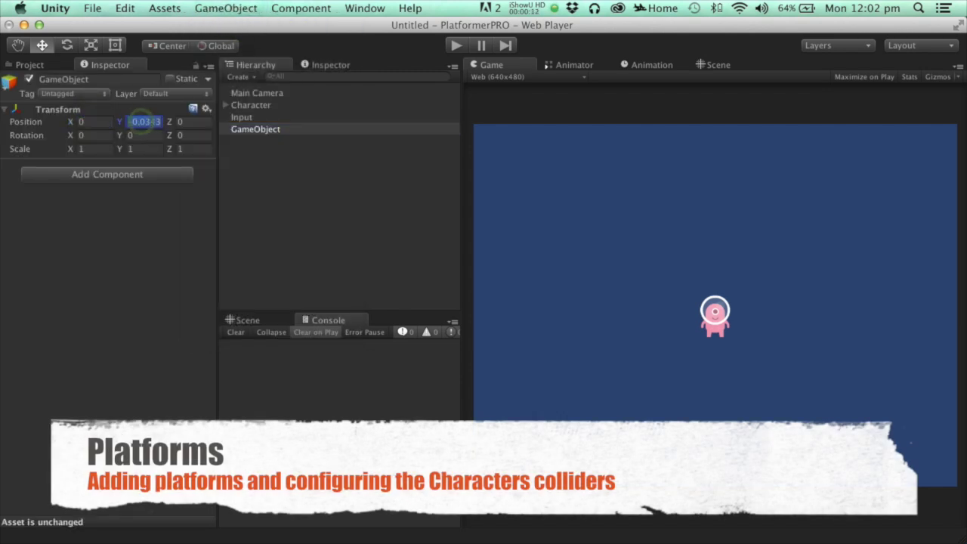
{"action": "type", "text": "-1"}
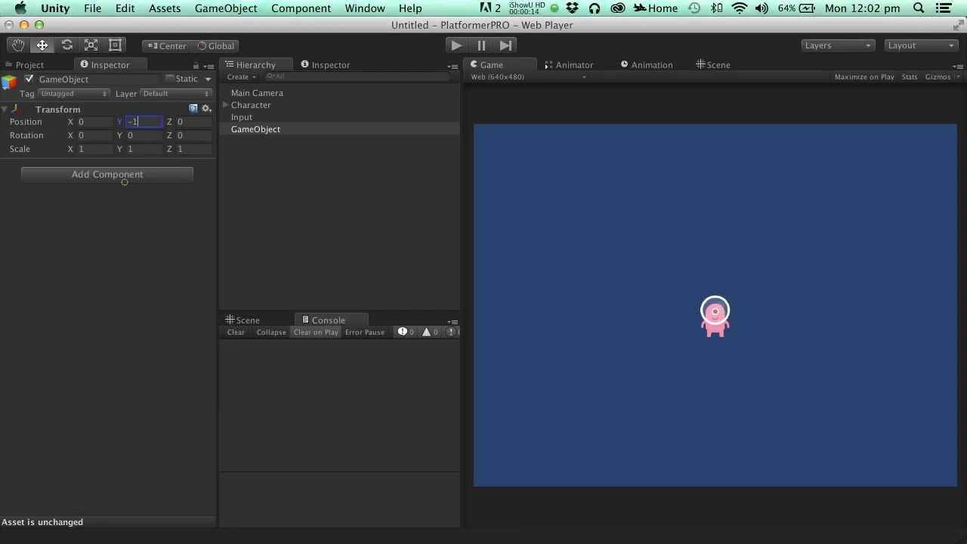
- Add a Sprite Renderer with the castle sprite and a Box Collider 2D
{"action": "left_click", "coordinate": [124, 179]}
{"action": "type", "text": "SpriteRe"}
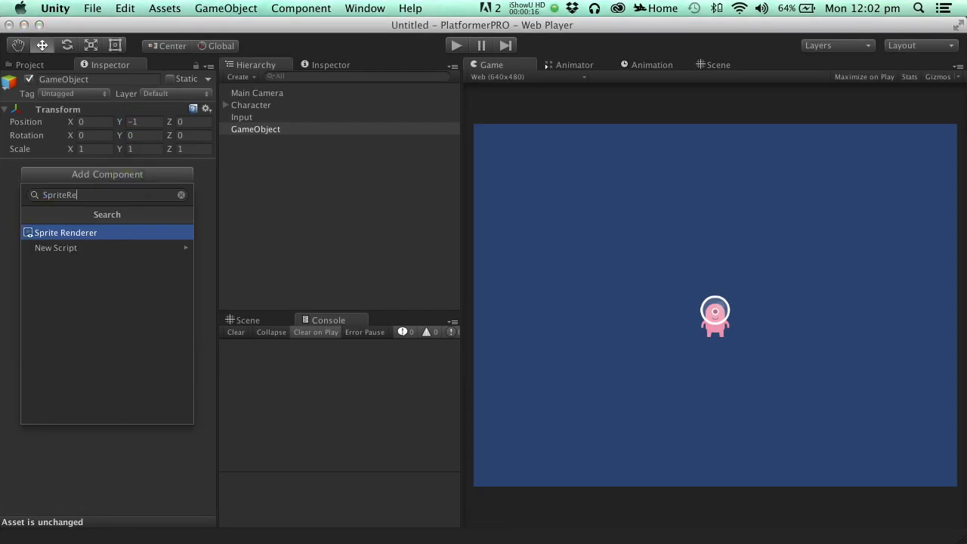
{"action": "key", "text": "Return"}
{"action": "left_click", "coordinate": [125, 264]}
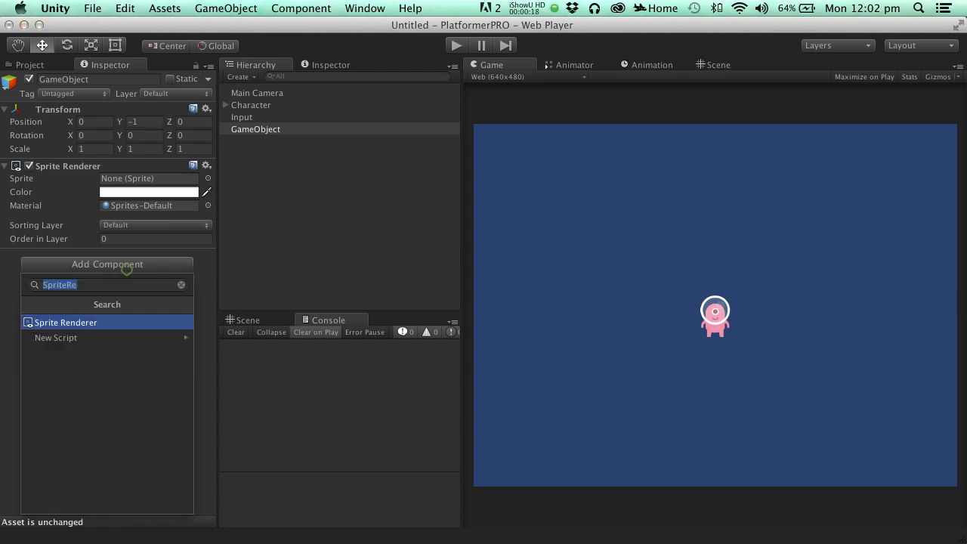
{"action": "type", "text": "BoxC"}
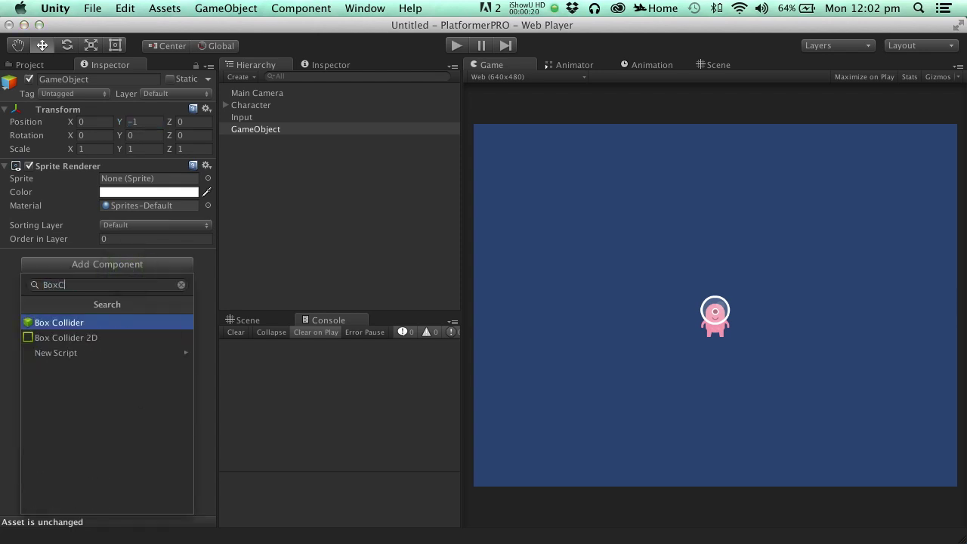
{"action": "key", "text": "Down"}
{"action": "key", "text": "Return"}
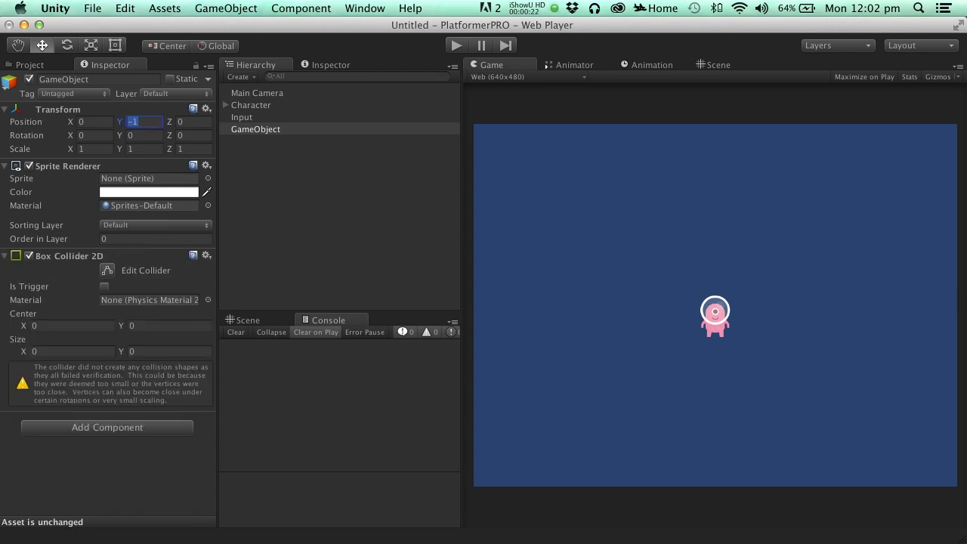
{"action": "left_click", "coordinate": [208, 178]}
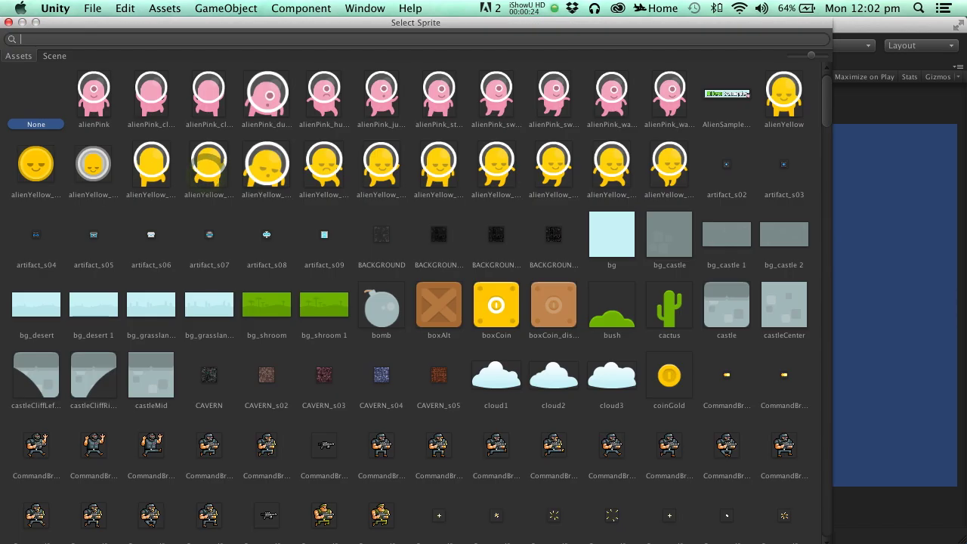
{"action": "double_click", "coordinate": [726, 306]}
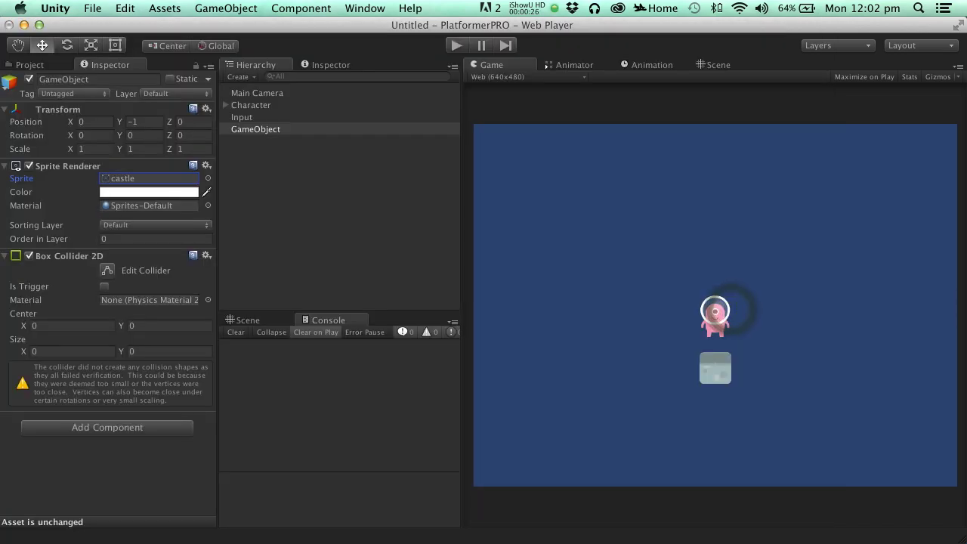
- Frame the platform in the Scene view and set the collider size to 1 × 1
{"action": "left_click", "coordinate": [248, 320]}
{"action": "key", "text": "q"}
{"action": "key", "text": "f"}
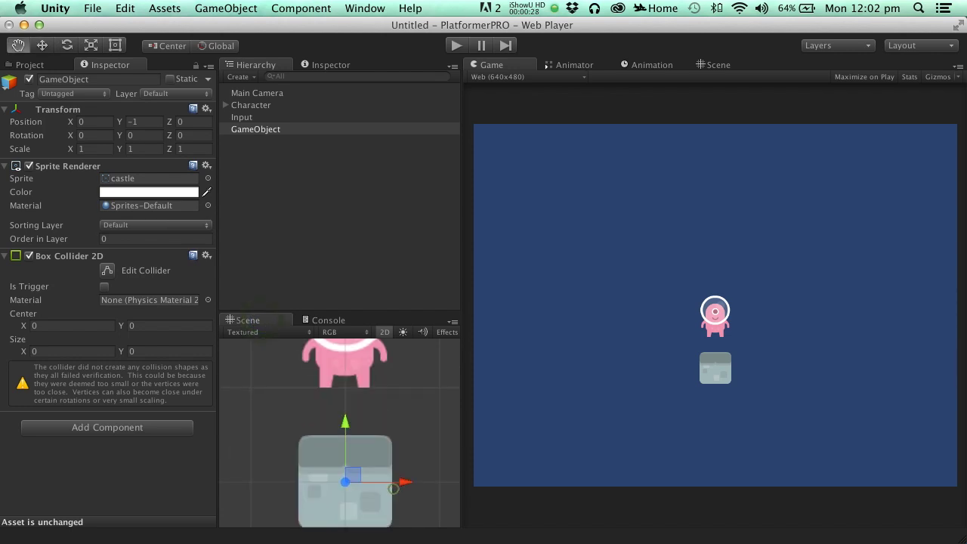
{"action": "key", "text": "w"}
{"action": "left_click", "coordinate": [41, 326]}
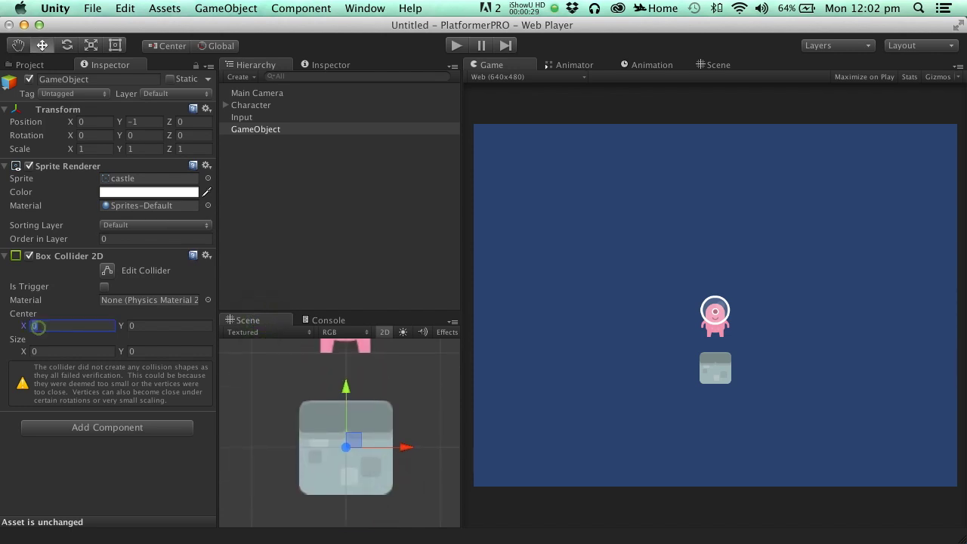
{"action": "left_click", "coordinate": [40, 350]}
{"action": "type", "text": "1"}
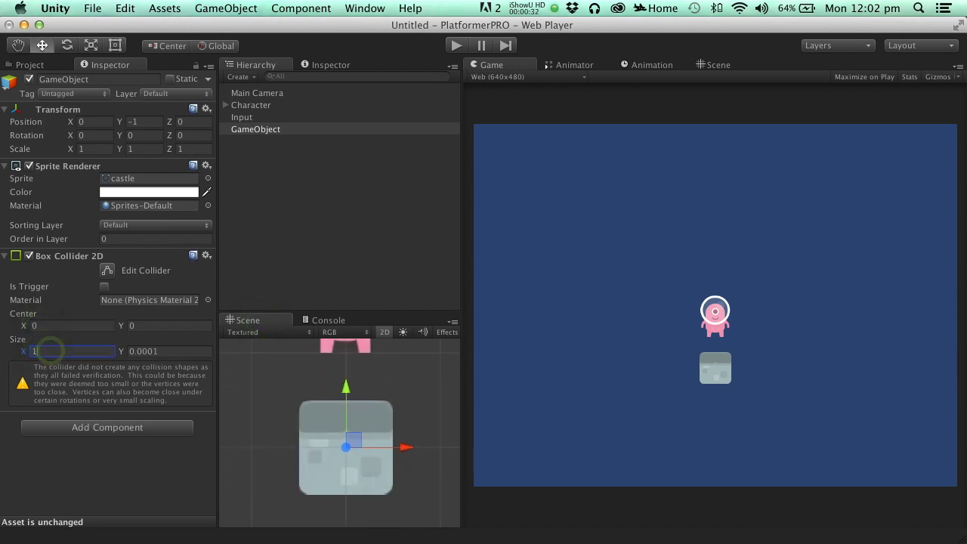
{"action": "left_click", "coordinate": [190, 348]}
{"action": "type", "text": "0.0001"}
{"action": "key", "text": "BackSpace"}
{"action": "key", "text": "BackSpace"}
{"action": "key", "text": "BackSpace"}
{"action": "key", "text": "BackSpace"}
{"action": "key", "text": "BackSpace"}
{"action": "key", "text": "BackSpace"}
{"action": "type", "text": "1"}
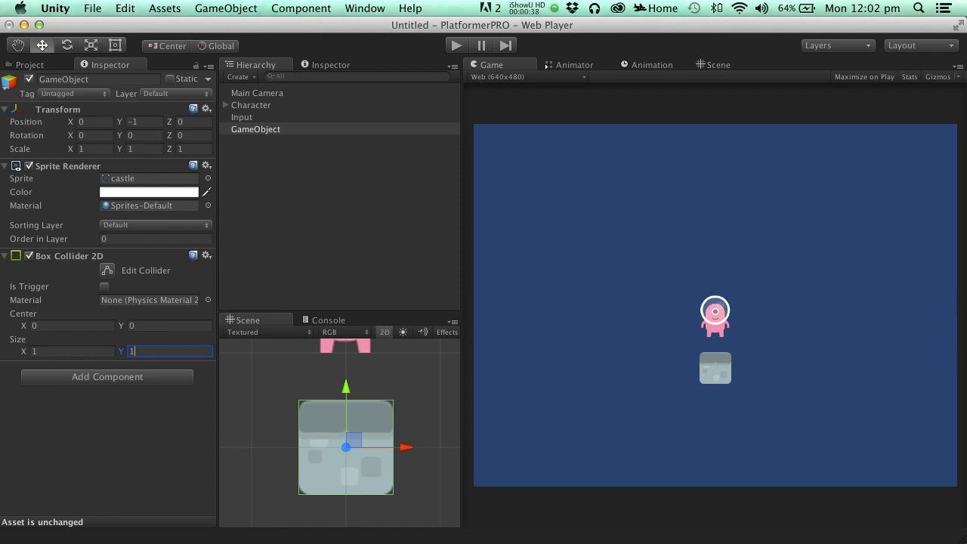
- Rename the object to Platform
{"action": "left_click", "coordinate": [255, 129]}
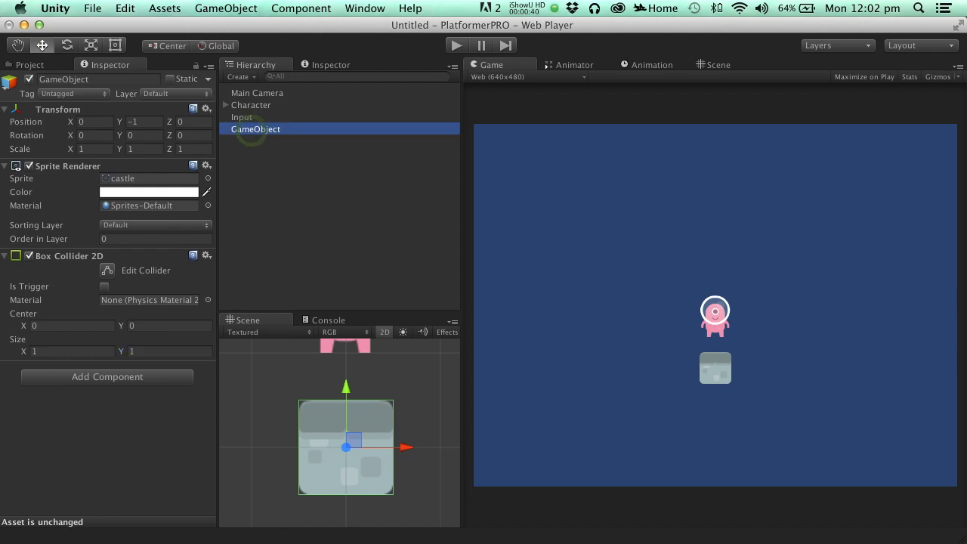
{"action": "key", "text": "Return"}
{"action": "type", "text": "Platform"}
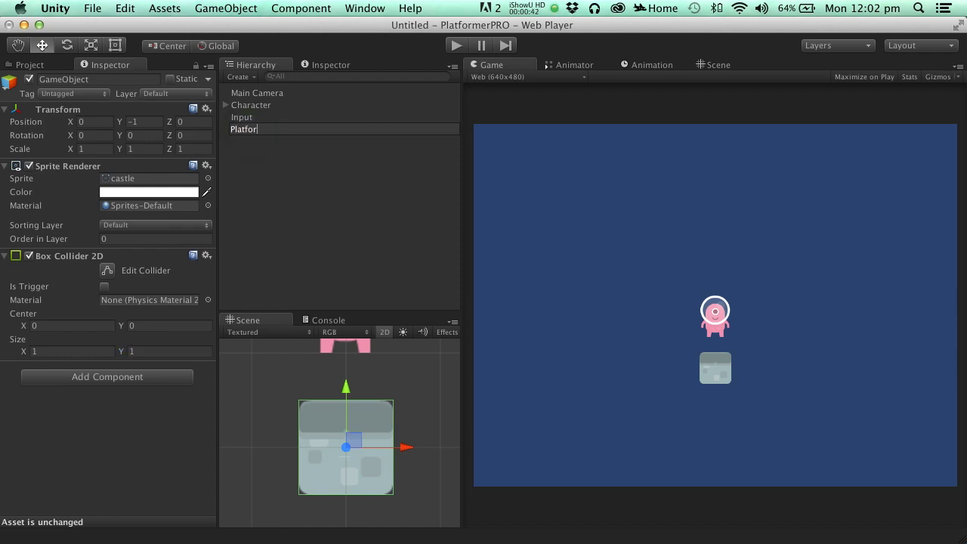
{"action": "key", "text": "Return"}
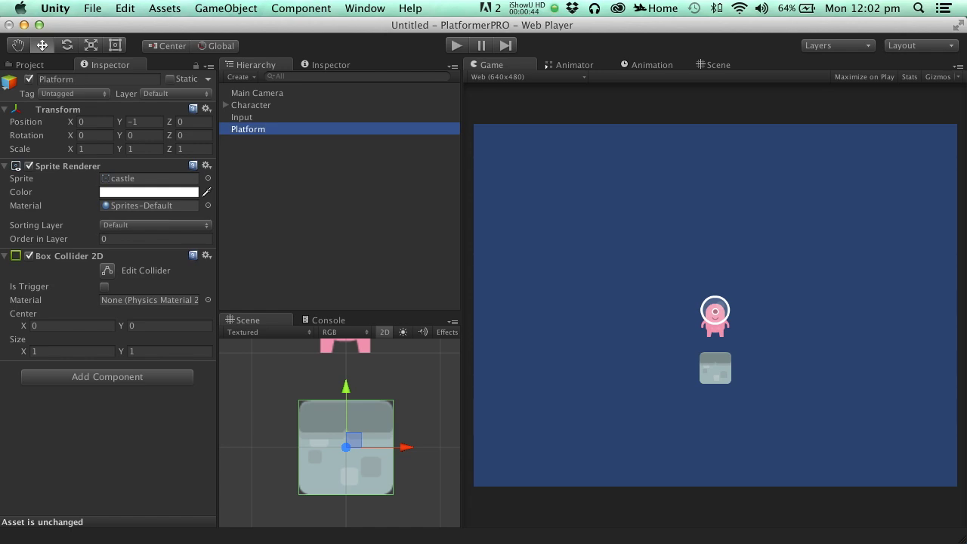
- Expand Character's script and Layer Settings, then play until it lands on Platform and stop
{"action": "left_click", "coordinate": [250, 105]}
{"action": "left_click", "coordinate": [6, 194]}
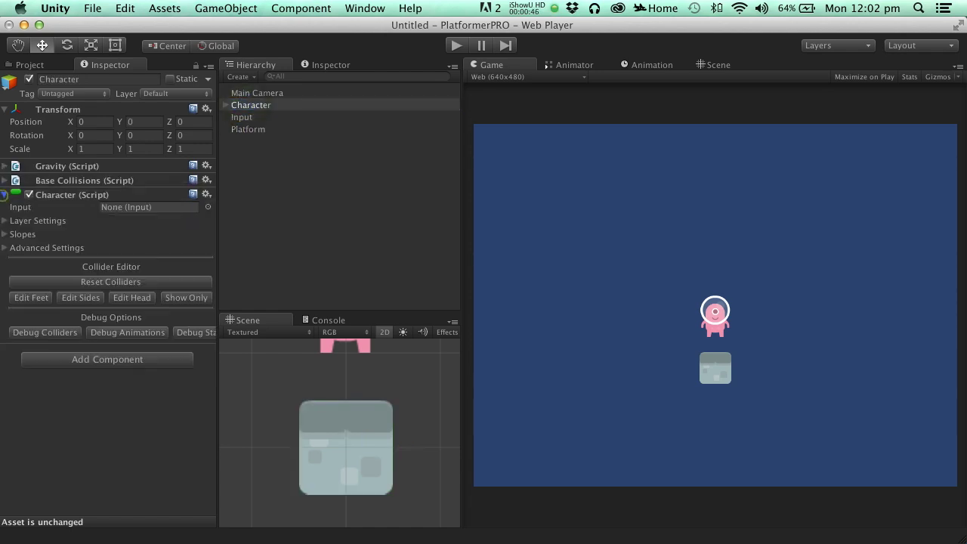
{"action": "left_click", "coordinate": [6, 220]}
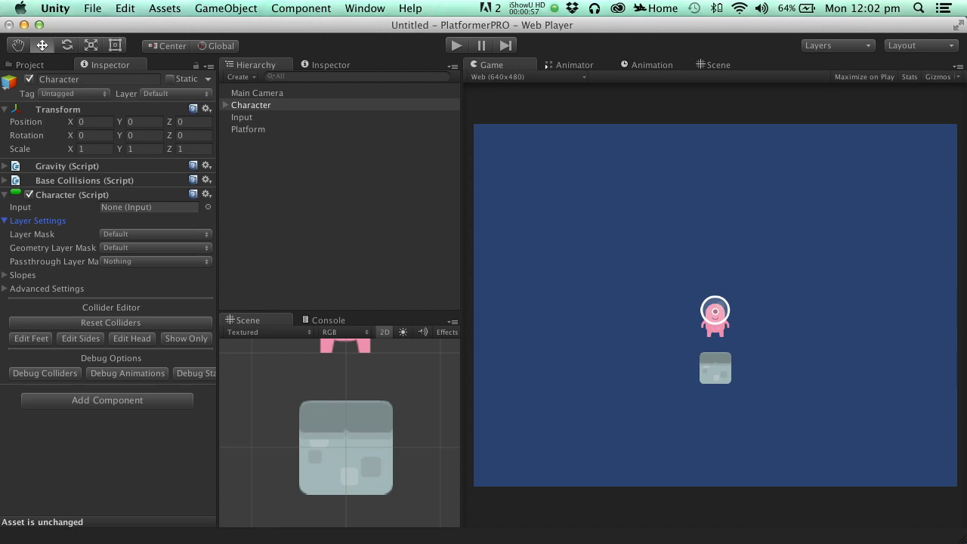
{"action": "left_click", "coordinate": [456, 46]}
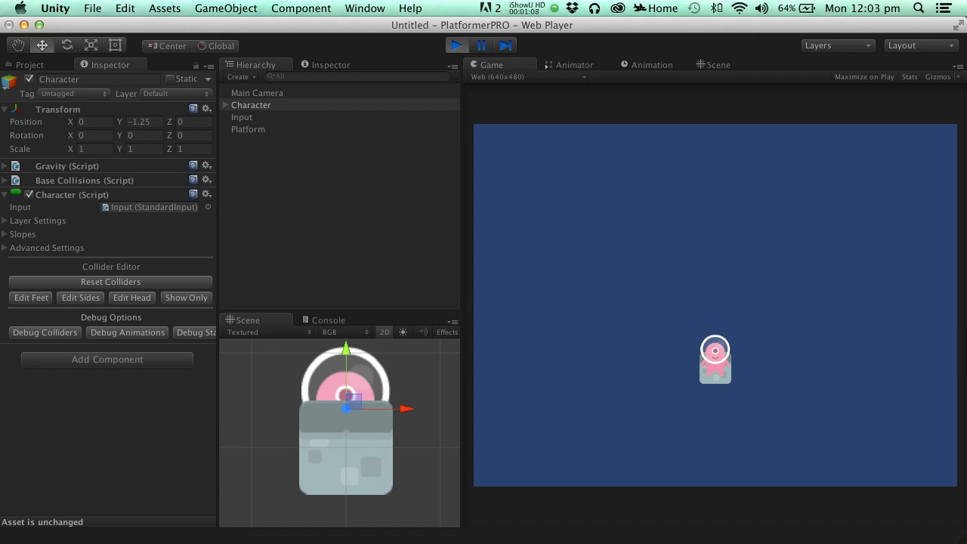
{"action": "left_click", "coordinate": [456, 45]}
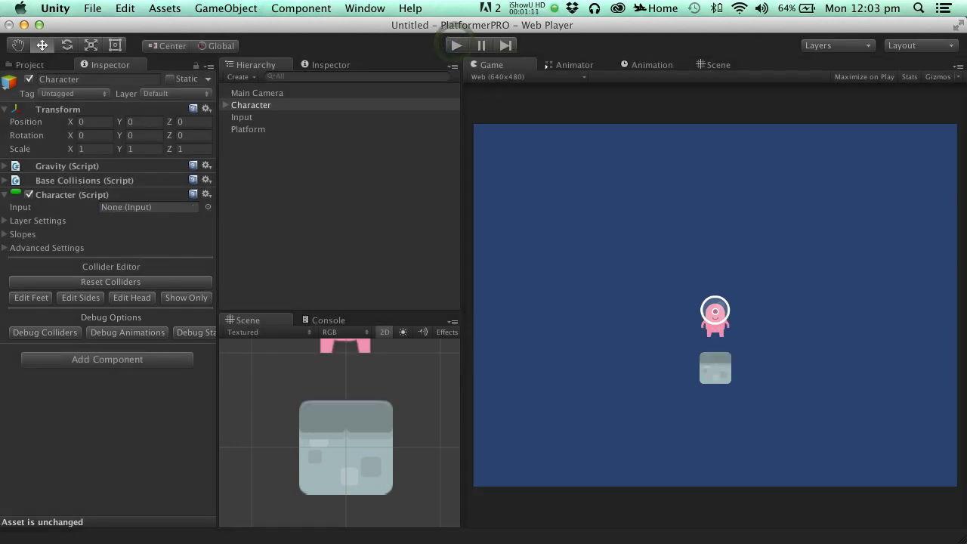
- Zoom onto the character, enable Debug Colliders, and pan so the platform shows below
{"action": "key", "text": "q"}
{"action": "scroll", "coordinate": [340, 433], "scroll_direction": "up", "scroll_amount": 3}
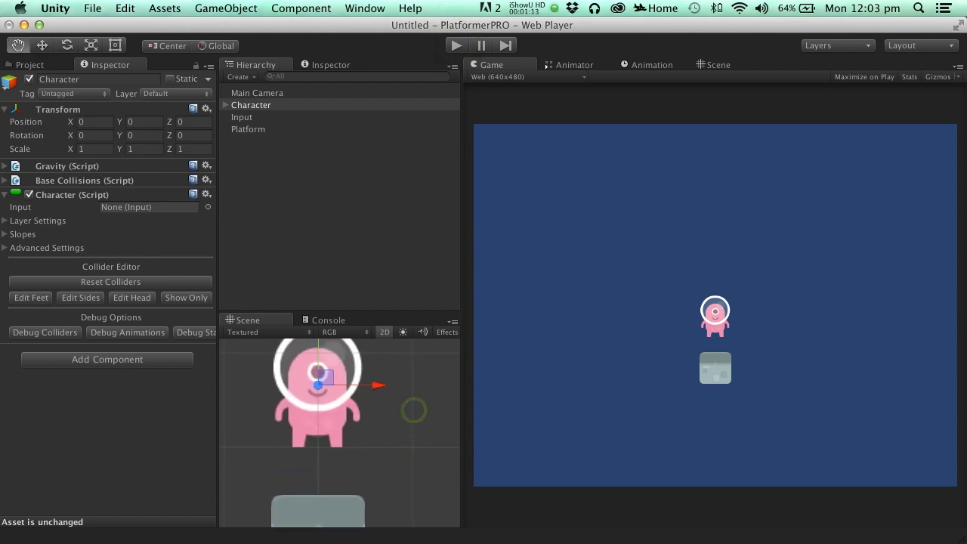
{"action": "key", "text": "w"}
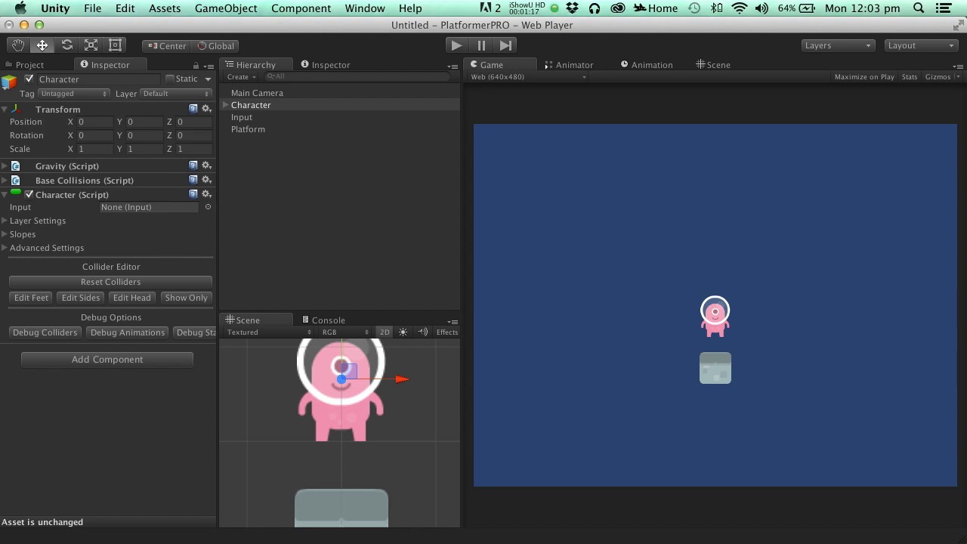
{"action": "left_click_drag", "start_coordinate": [218, 252], "coordinate": [235, 252]}
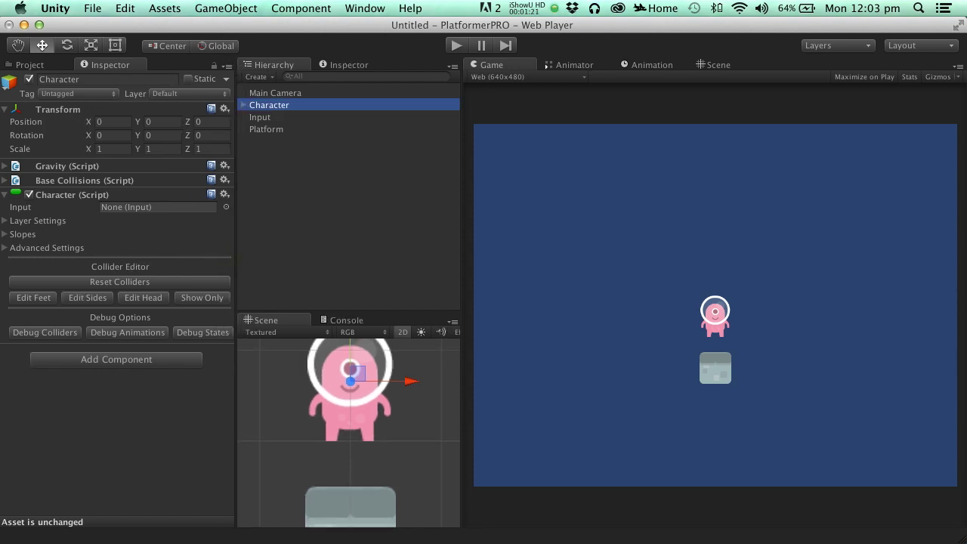
{"action": "left_click", "coordinate": [47, 331]}
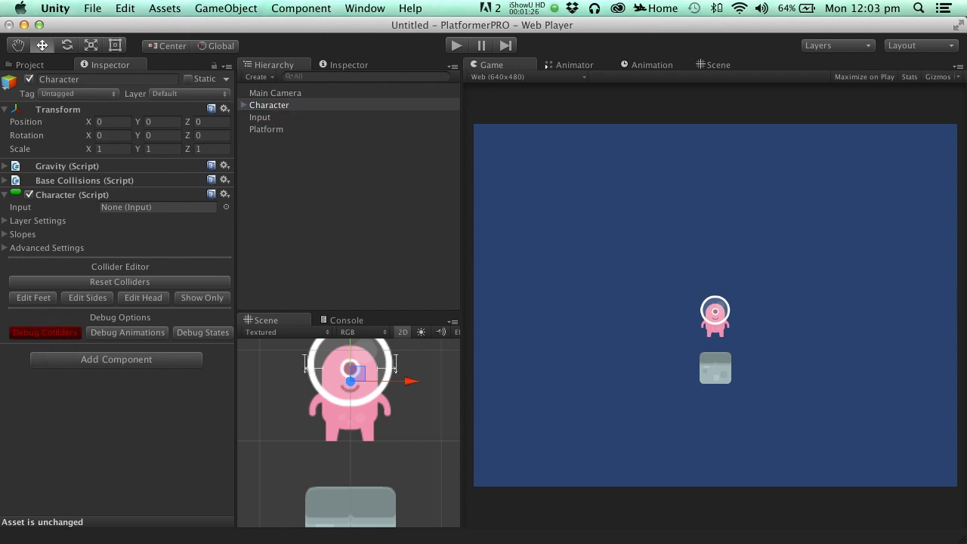
{"action": "middle_click_drag", "start_coordinate": [418, 346], "coordinate": [417, 414]}
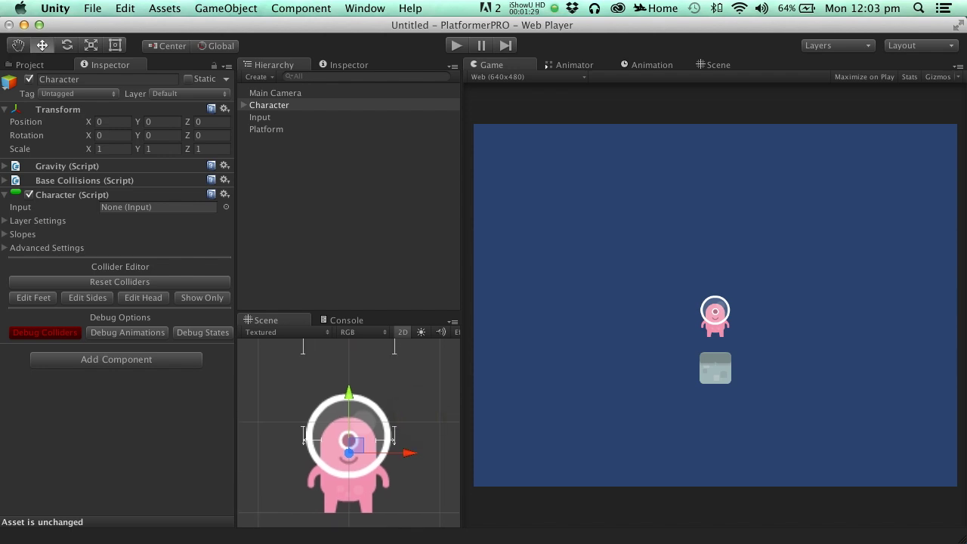
{"action": "middle_click_drag", "start_coordinate": [411, 541], "coordinate": [411, 491]}
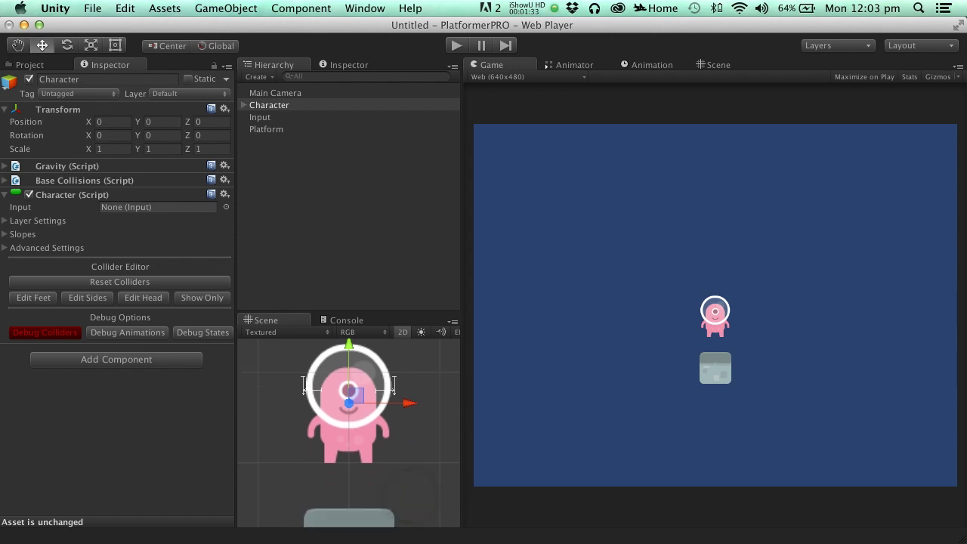
- Reset the Character's colliders to create a Feet box, then open Edit Feet
{"action": "left_click", "coordinate": [120, 281]}
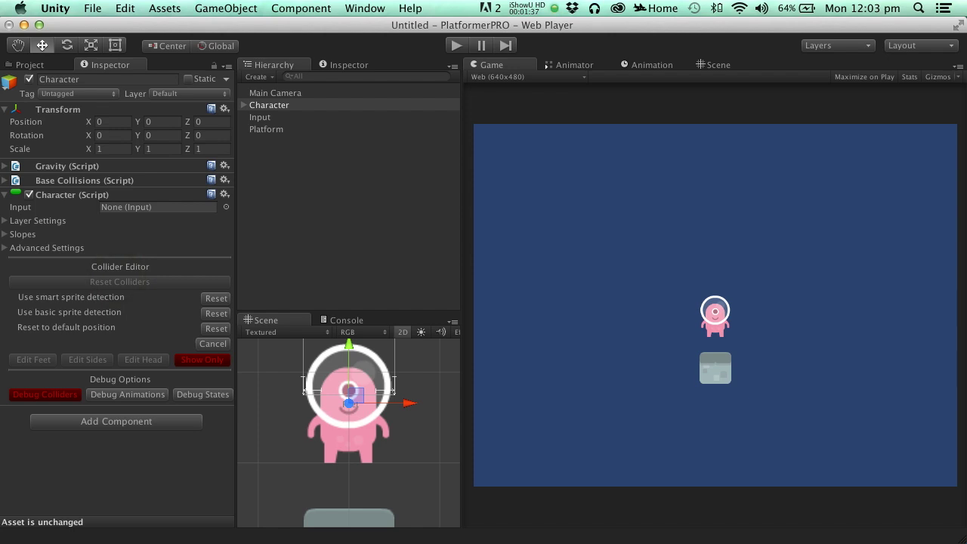
{"action": "left_click", "coordinate": [206, 312]}
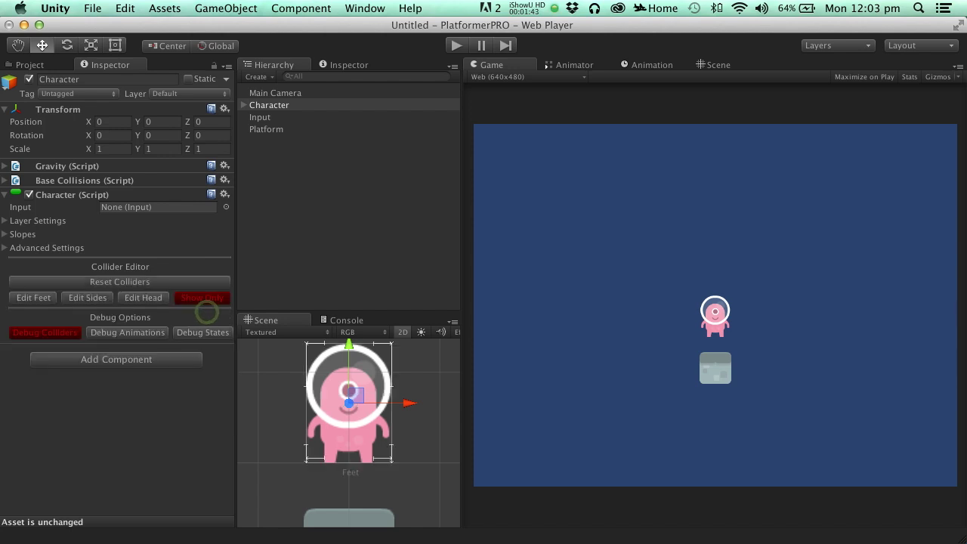
{"action": "middle_click_drag", "start_coordinate": [428, 480], "coordinate": [430, 443]}
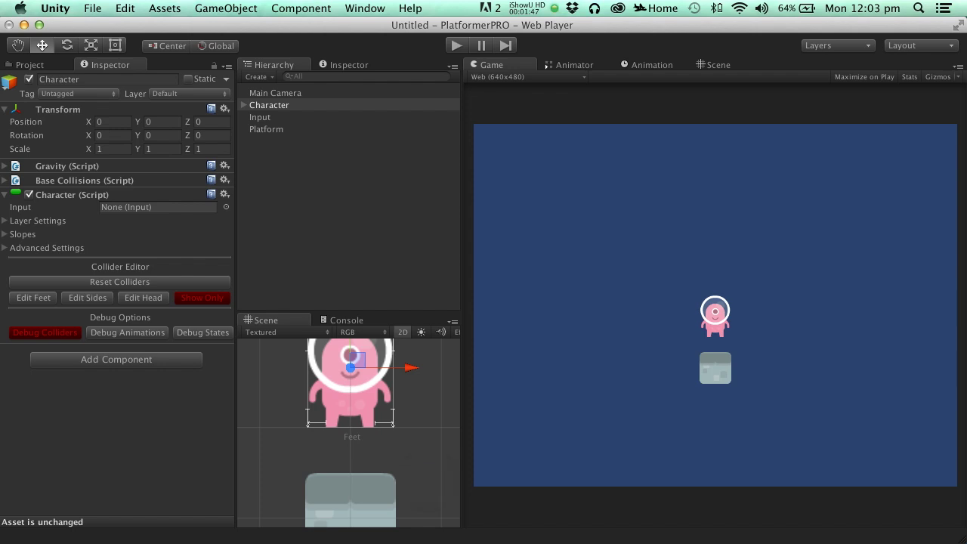
{"action": "left_click", "coordinate": [33, 297]}
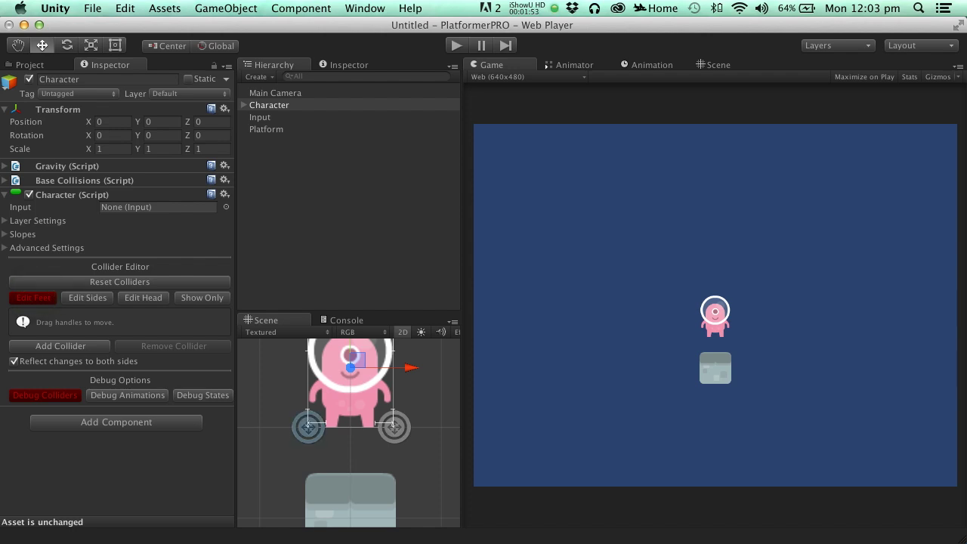
- Move the two feet collider points inward under the feet, then play to test landing
{"action": "left_click_drag", "start_coordinate": [307, 426], "coordinate": [306, 426]}
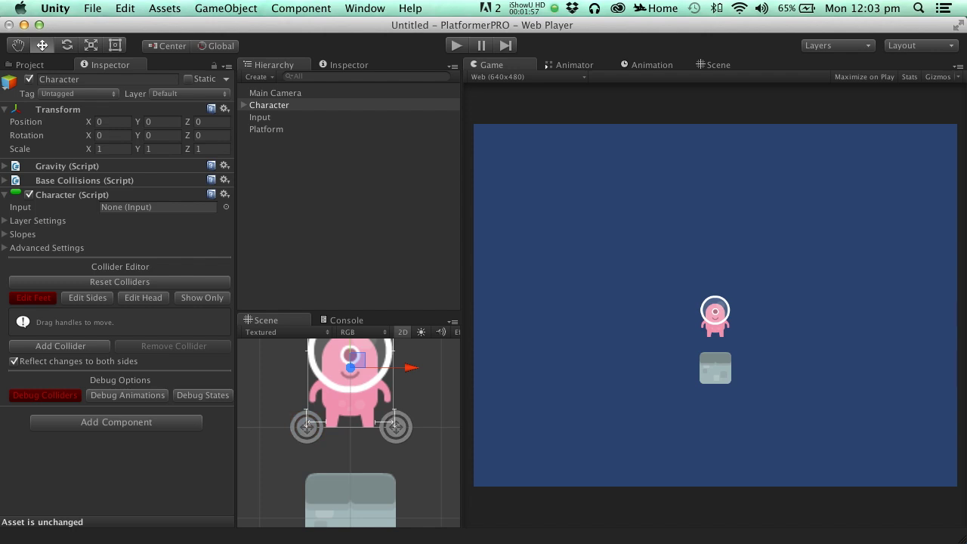
{"action": "left_click", "coordinate": [72, 345]}
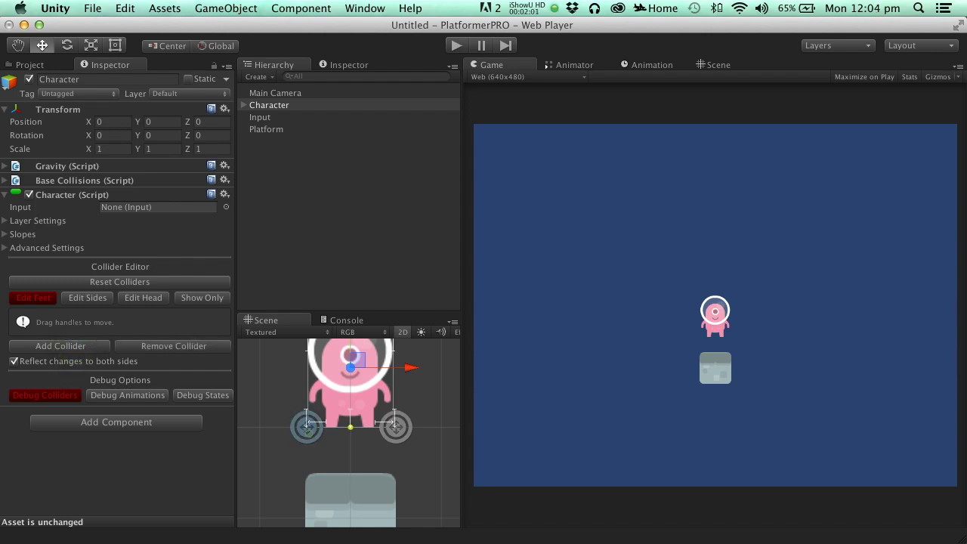
{"action": "left_click_drag", "start_coordinate": [306, 426], "coordinate": [322, 423]}
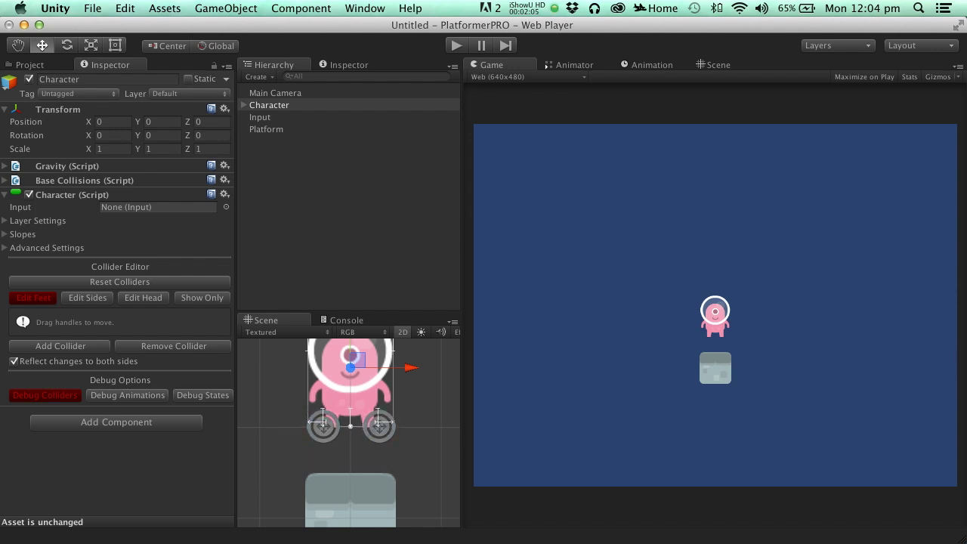
{"action": "left_click", "coordinate": [33, 296]}
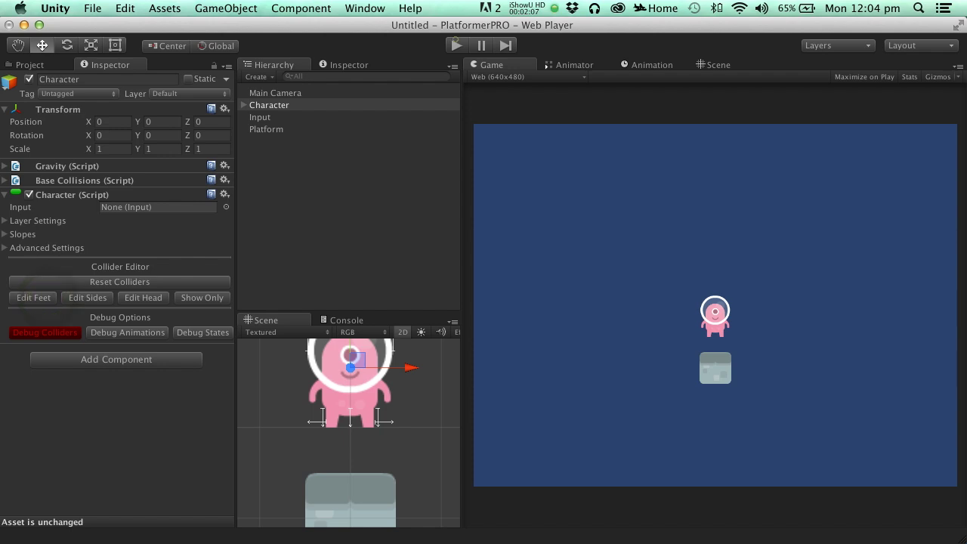
{"action": "left_click", "coordinate": [455, 45]}
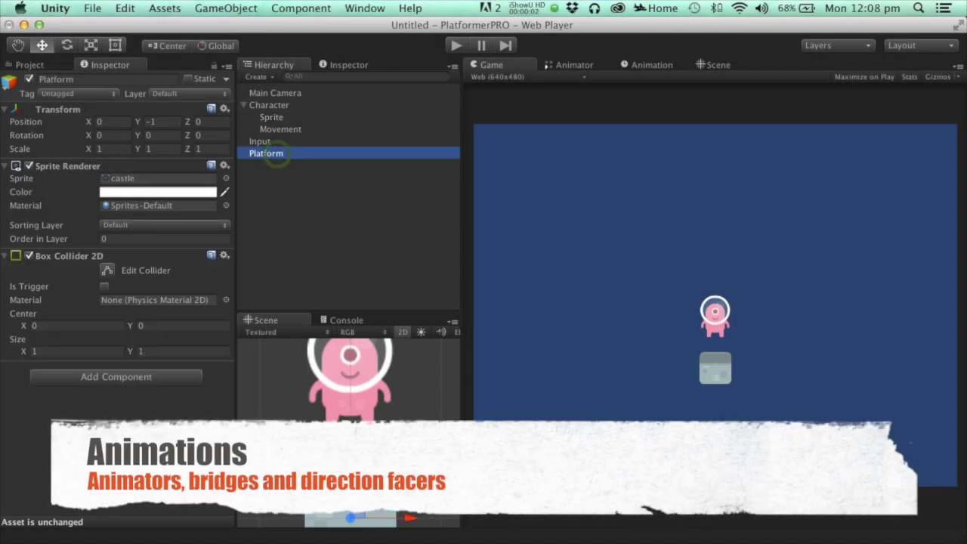
- Duplicate the Platform twice, giving the copies position X 1 and scale X 2
{"action": "key", "text": "super+d"}
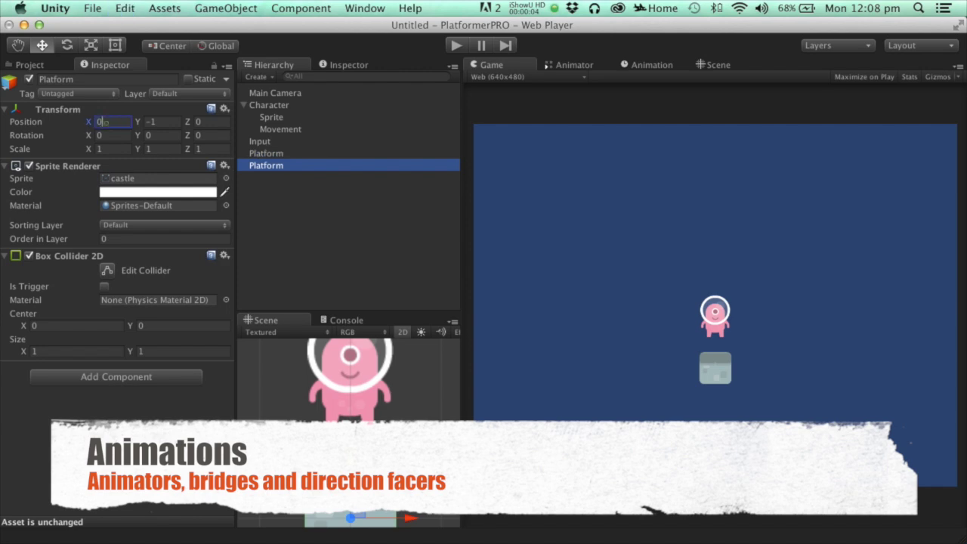
{"action": "left_click", "coordinate": [110, 122]}
{"action": "type", "text": "1"}
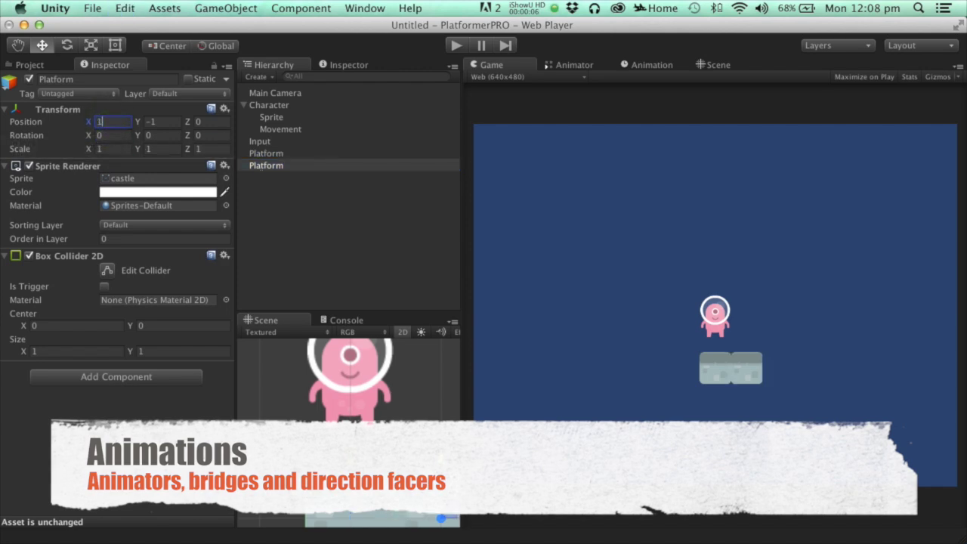
{"action": "left_click", "coordinate": [263, 166]}
{"action": "key", "text": "super+d"}
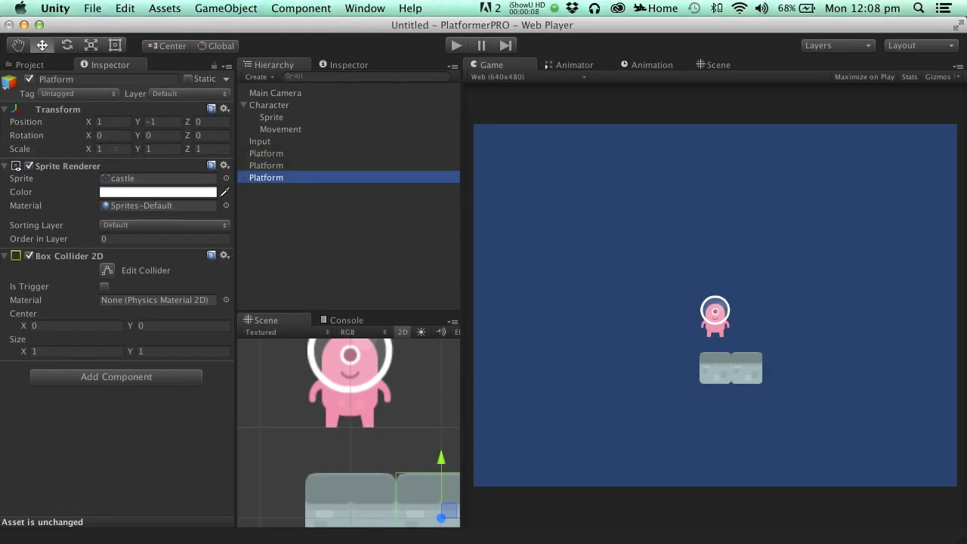
{"action": "left_click", "coordinate": [110, 148]}
{"action": "type", "text": "2"}
{"action": "left_click", "coordinate": [167, 148]}
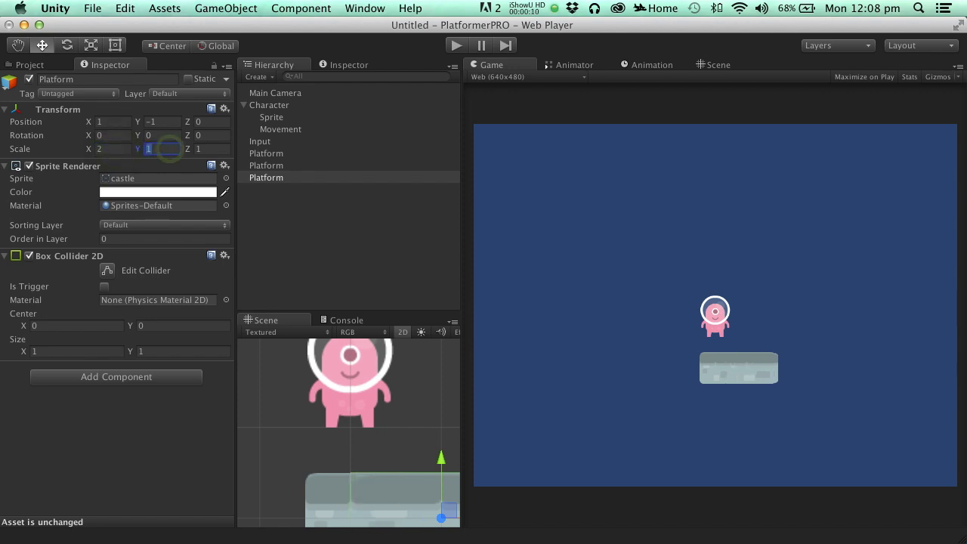
{"action": "left_click", "coordinate": [158, 122]}
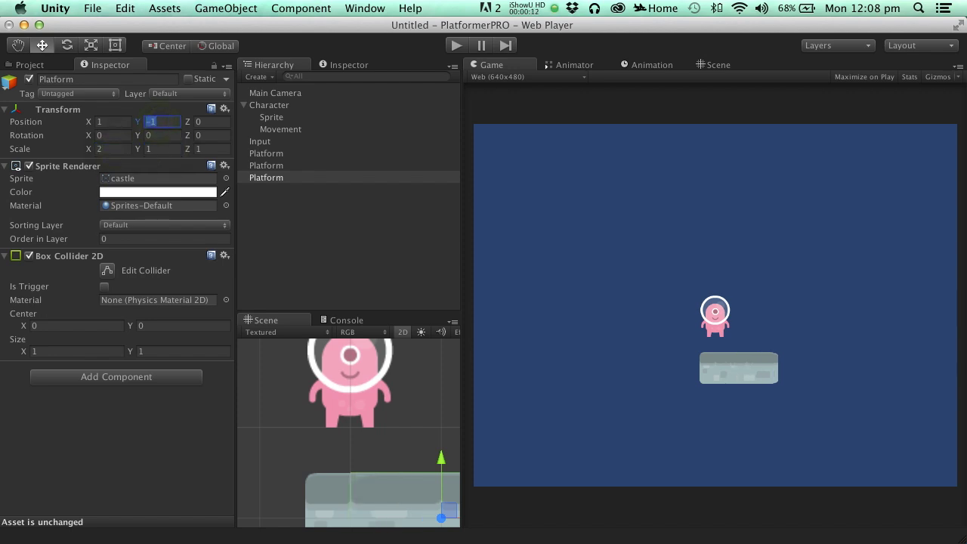
- Place the third platform at X 2, Y 1 with horizontal scale 1
{"action": "left_click", "coordinate": [264, 165]}
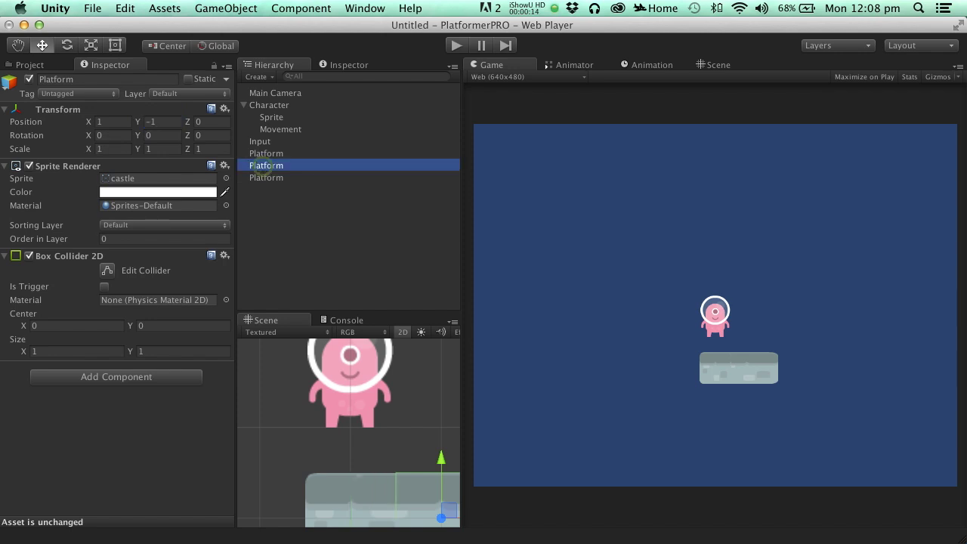
{"action": "left_click", "coordinate": [269, 153]}
{"action": "left_click", "coordinate": [266, 165]}
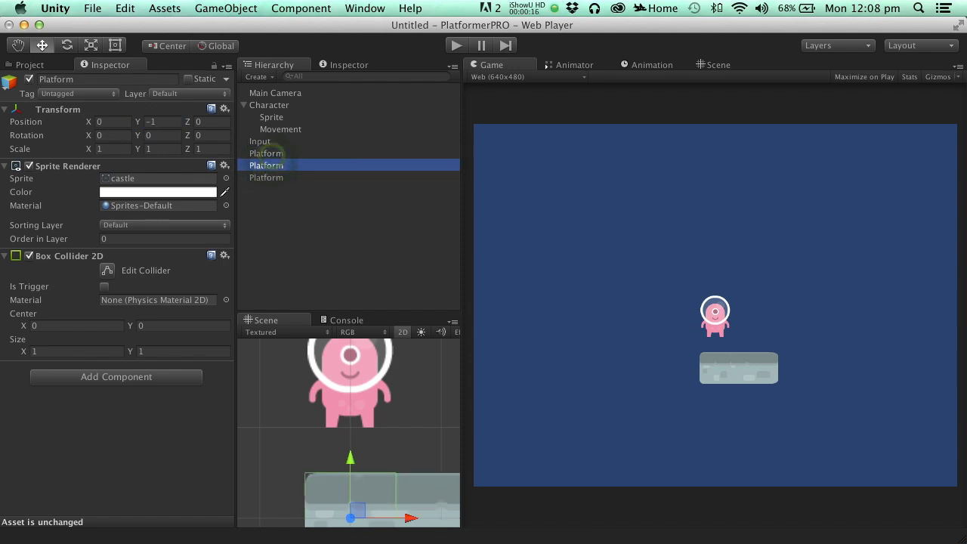
{"action": "left_click", "coordinate": [264, 178]}
{"action": "left_click", "coordinate": [112, 122]}
{"action": "type", "text": "2"}
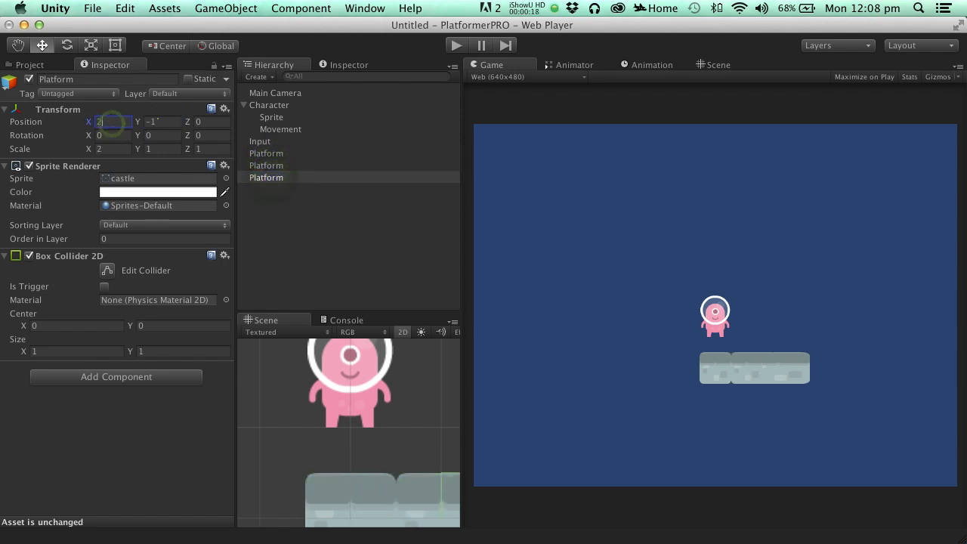
{"action": "left_click", "coordinate": [111, 149]}
{"action": "type", "text": "1"}
{"action": "left_click", "coordinate": [159, 122]}
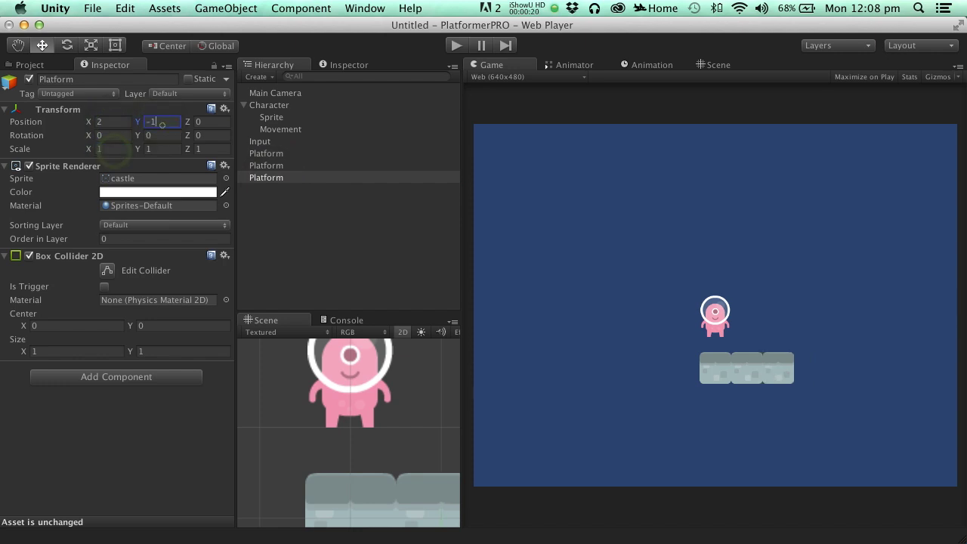
{"action": "type", "text": "1"}
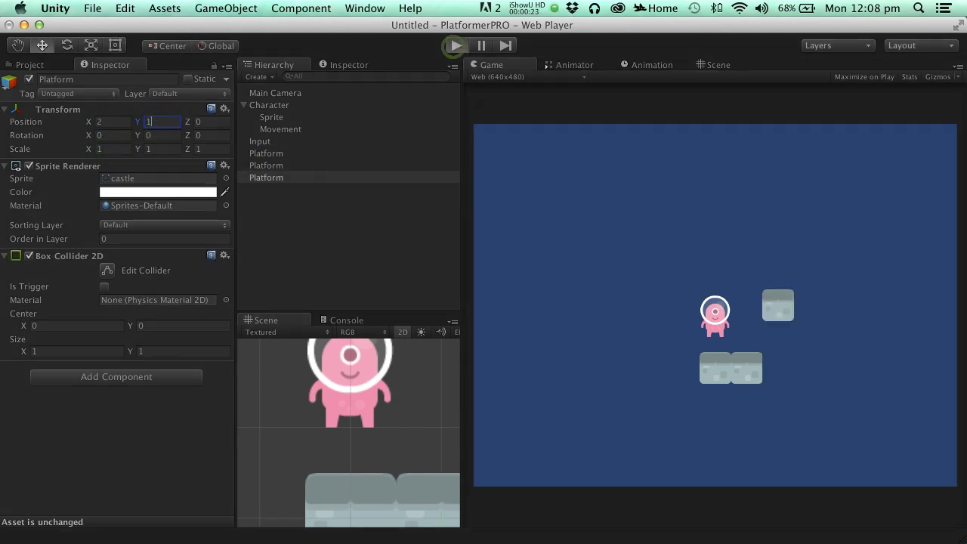
- Playtest walking the character and jumping onto the raised platform, then stop play mode
{"action": "left_click", "coordinate": [457, 45]}
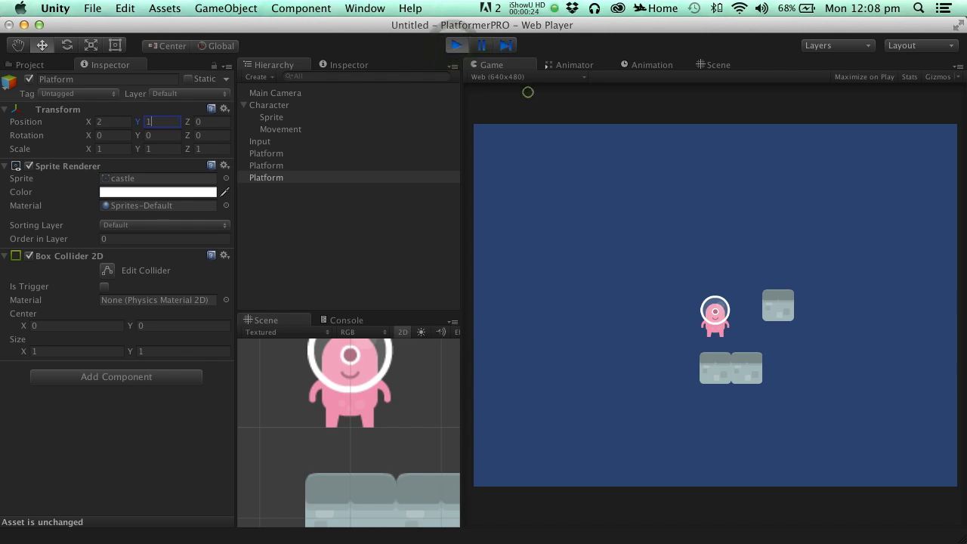
{"action": "key", "text": "Right"}
{"action": "key", "text": "Left"}
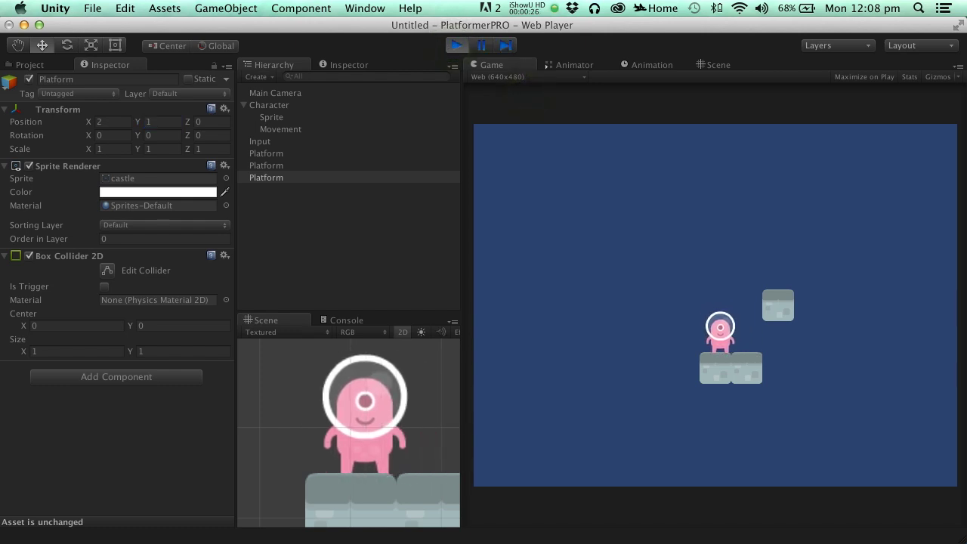
{"action": "key", "text": "Right"}
{"action": "key", "text": "Left"}
{"action": "key", "text": "Right"}
{"action": "key", "text": "space"}
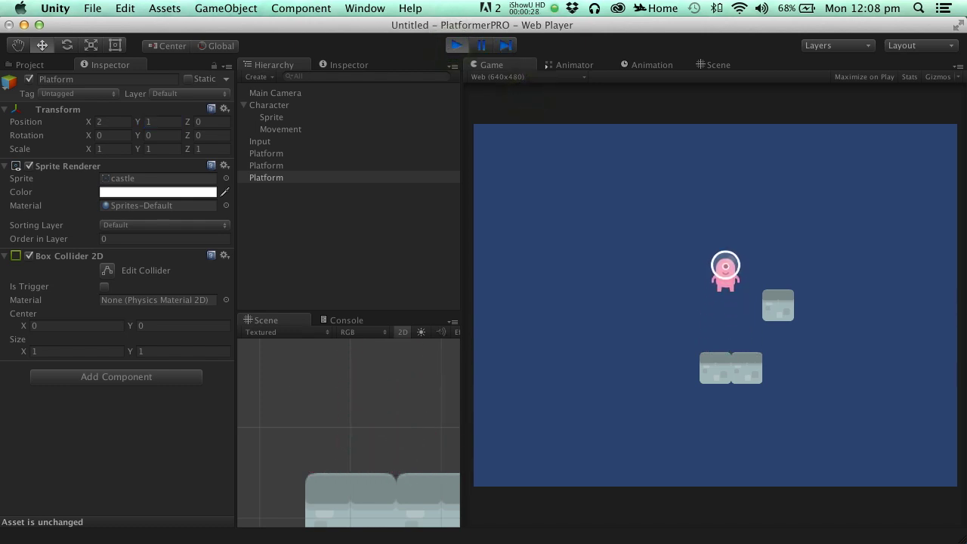
{"action": "key", "text": "space"}
{"action": "key", "text": "Left"}
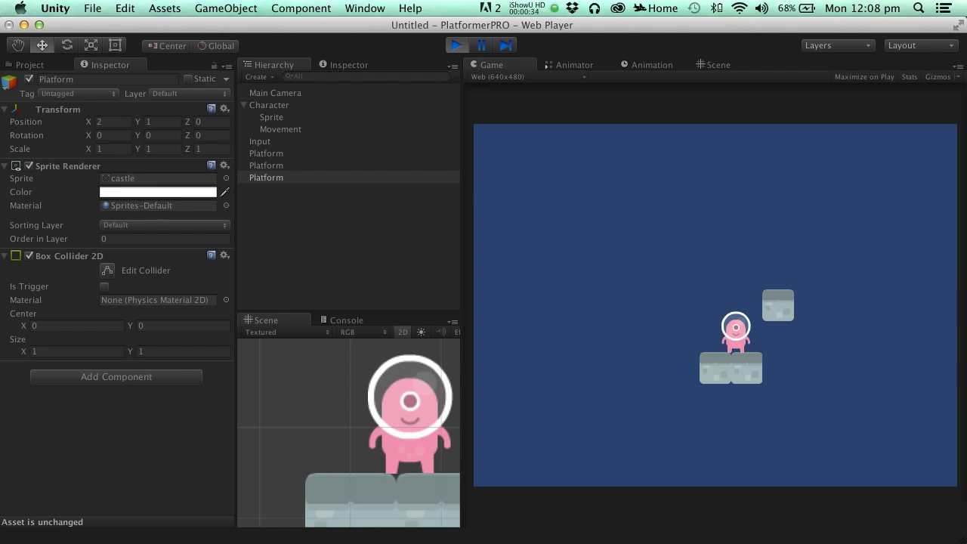
{"action": "left_click", "coordinate": [457, 46]}
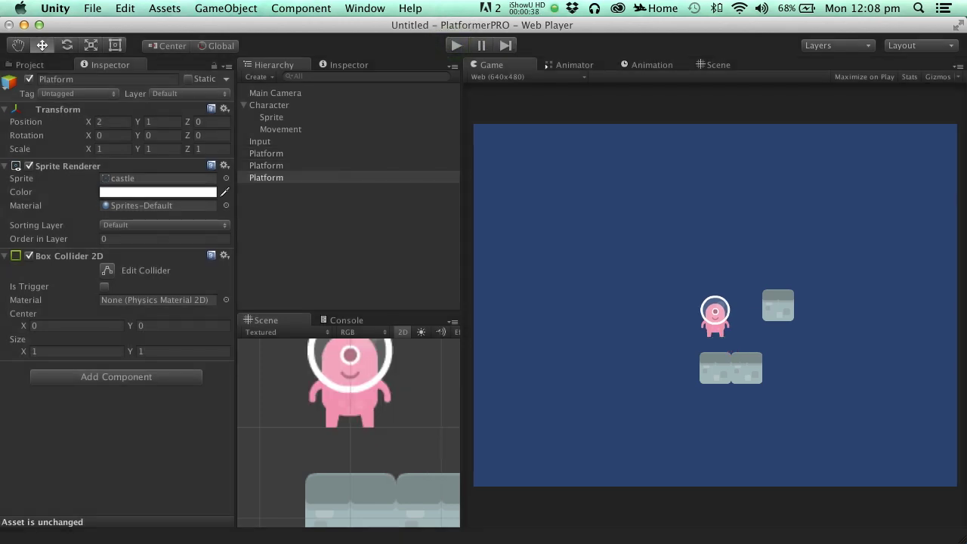
{"action": "left_click", "coordinate": [271, 117]}
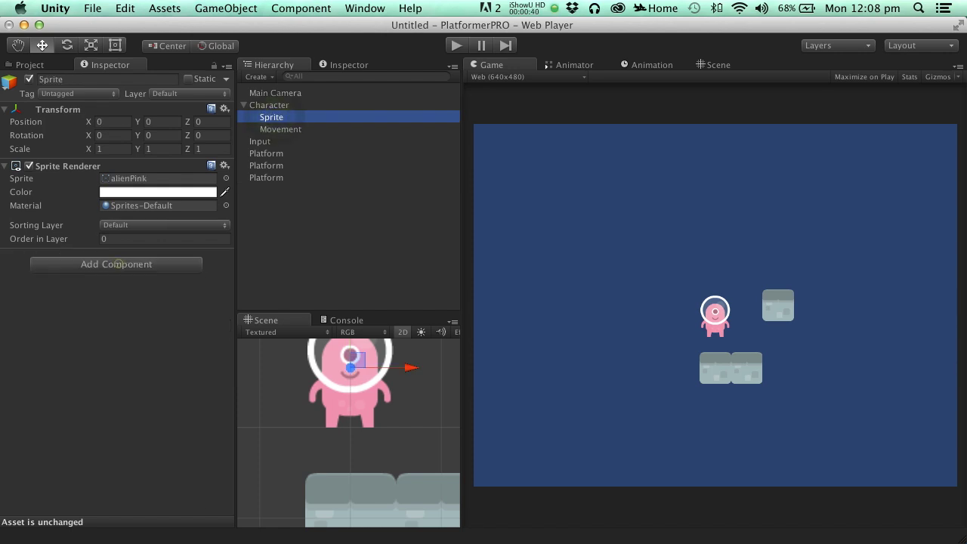
- Add an Animator to the Sprite using the Animator_2D_PinkAlien controller
{"action": "left_click", "coordinate": [116, 264]}
{"action": "type", "text": "Animator"}
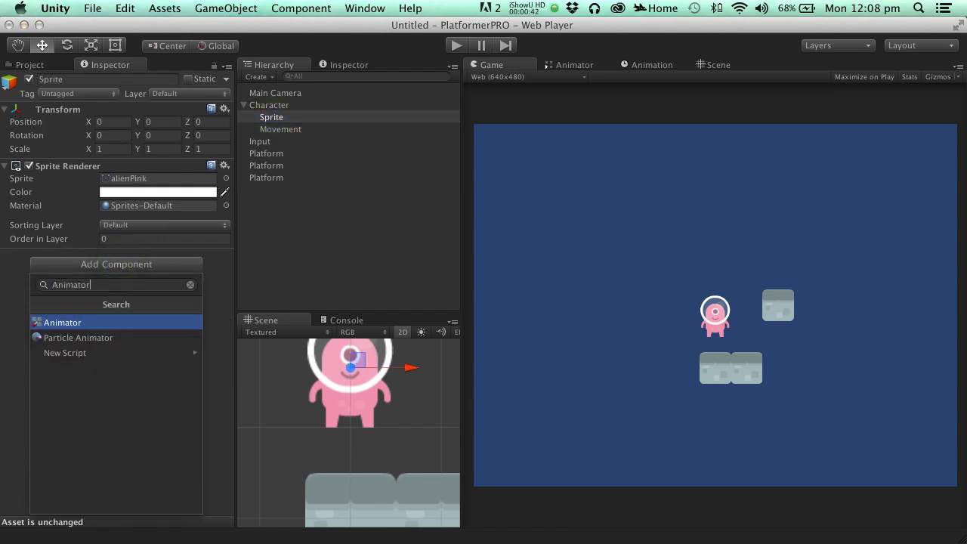
{"action": "key", "text": "Return"}
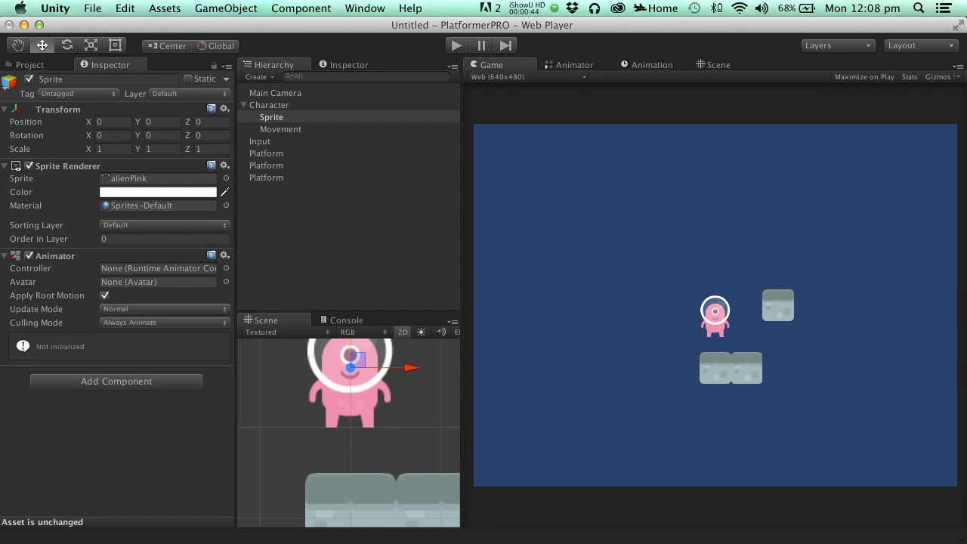
{"action": "left_click", "coordinate": [226, 269]}
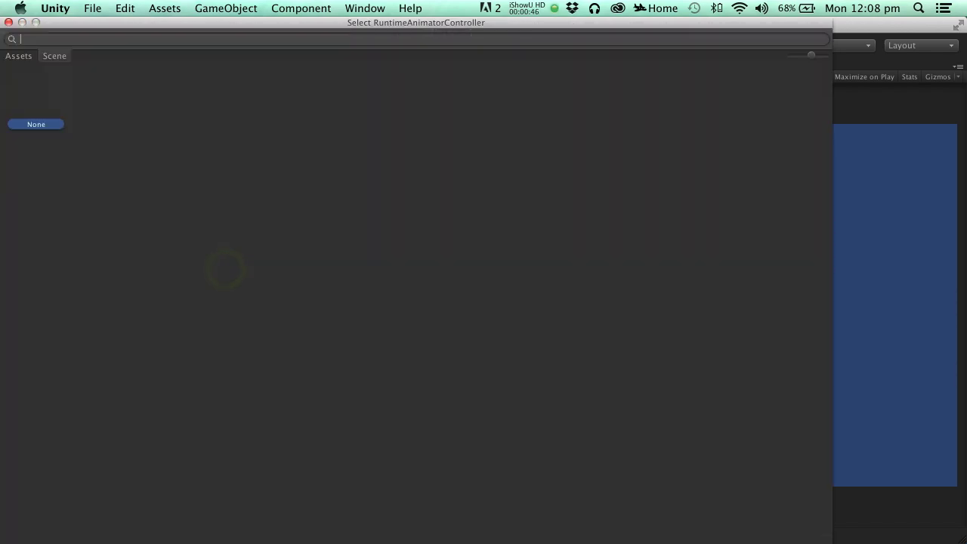
{"action": "type", "text": "Alien"}
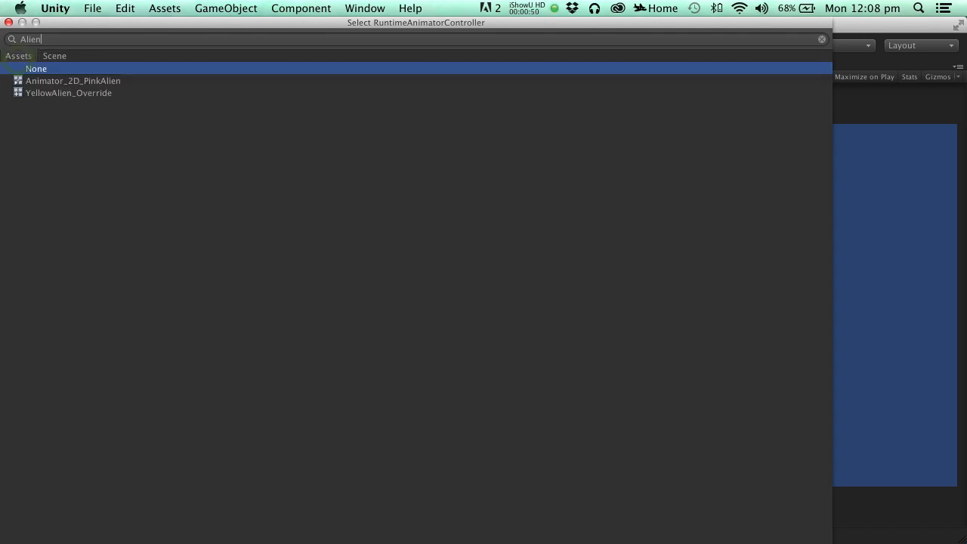
{"action": "double_click", "coordinate": [89, 79]}
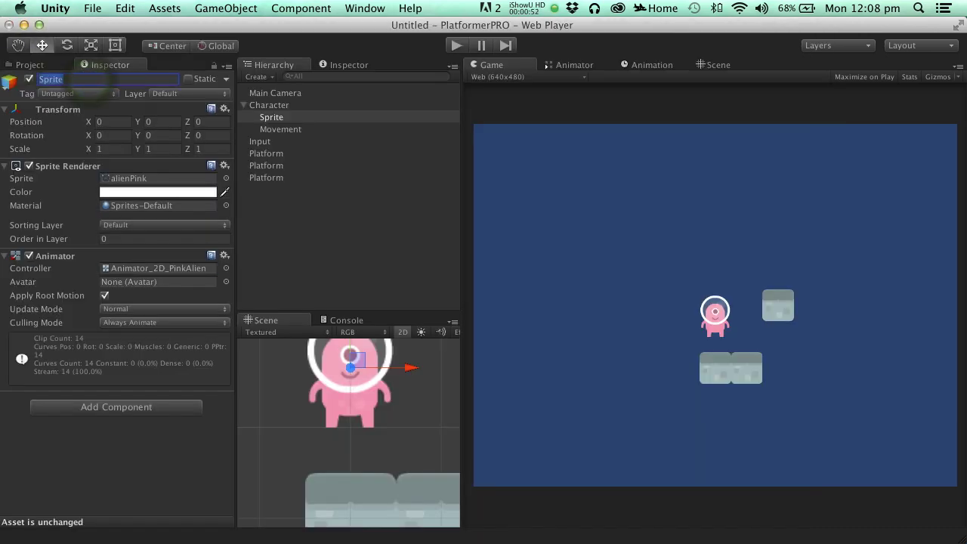
- Show the Animator state graph and pan to see IDLE and the JUMP states
{"action": "left_click", "coordinate": [574, 65]}
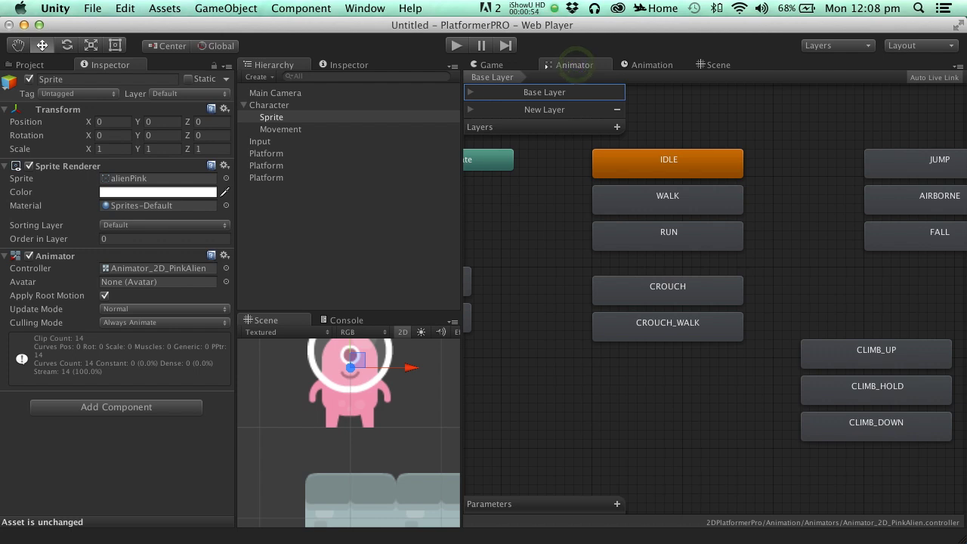
{"action": "left_click_drag", "start_coordinate": [599, 403], "coordinate": [659, 341], "text": "alt"}
{"action": "left_click_drag", "start_coordinate": [748, 443], "coordinate": [778, 344], "text": "alt"}
{"action": "scroll", "coordinate": [892, 305], "scroll_direction": "right", "scroll_amount": 5}
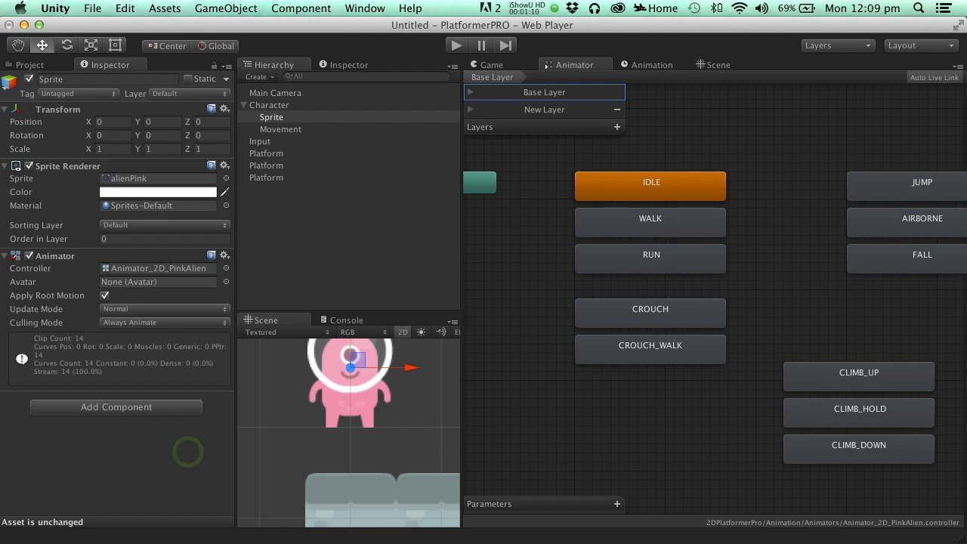
- Add the Mecanim Animation Bridge_2D script to the Sprite
{"action": "left_click", "coordinate": [125, 409]}
{"action": "type", "text": "Bridge"}
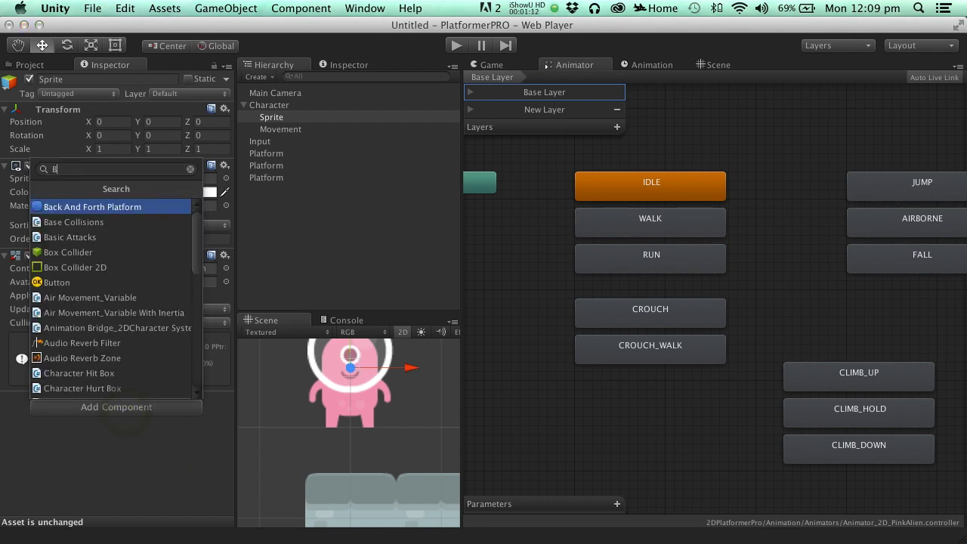
{"action": "key", "text": "Down"}
{"action": "key", "text": "Down"}
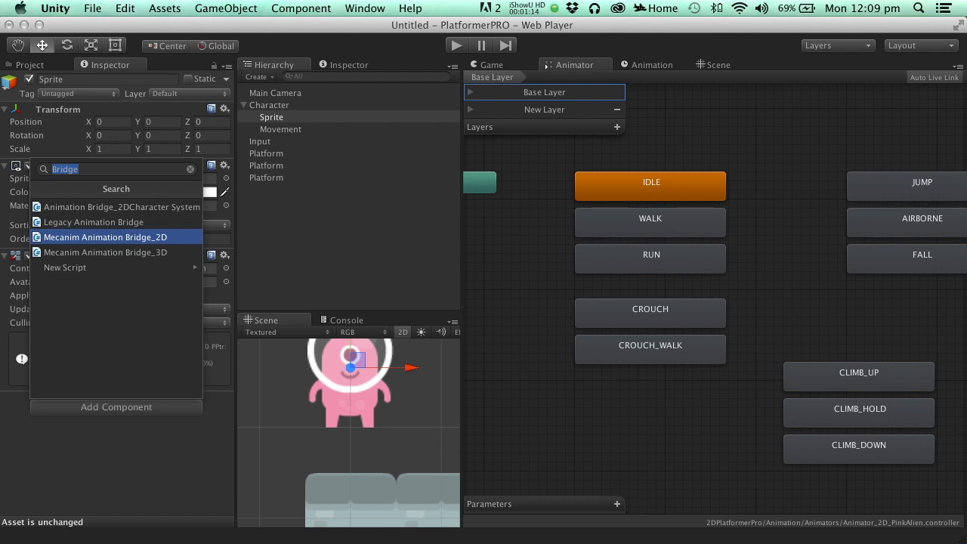
{"action": "key", "text": "Return"}
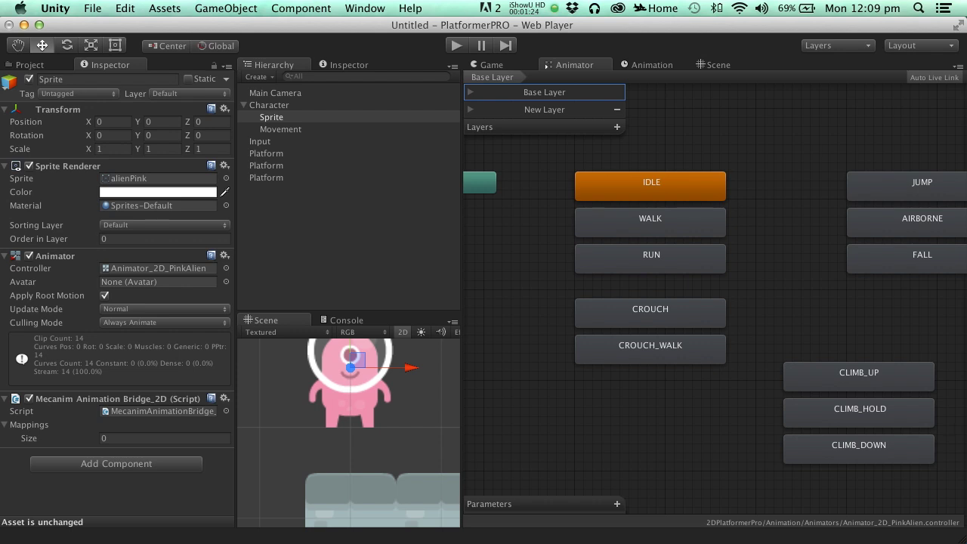
- Playtest in the Game view, walking and jumping the alien across platforms to check animations
{"action": "left_click", "coordinate": [488, 64]}
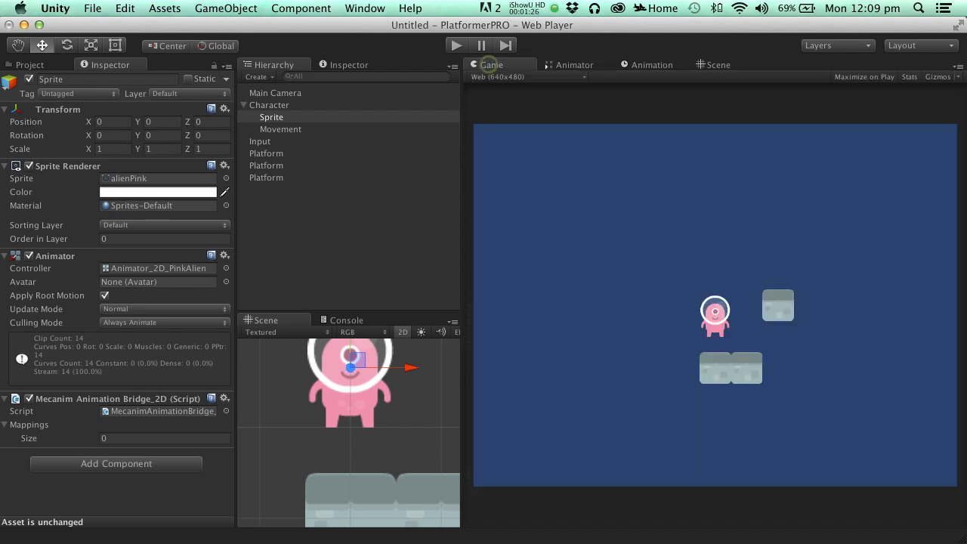
{"action": "left_click", "coordinate": [455, 46]}
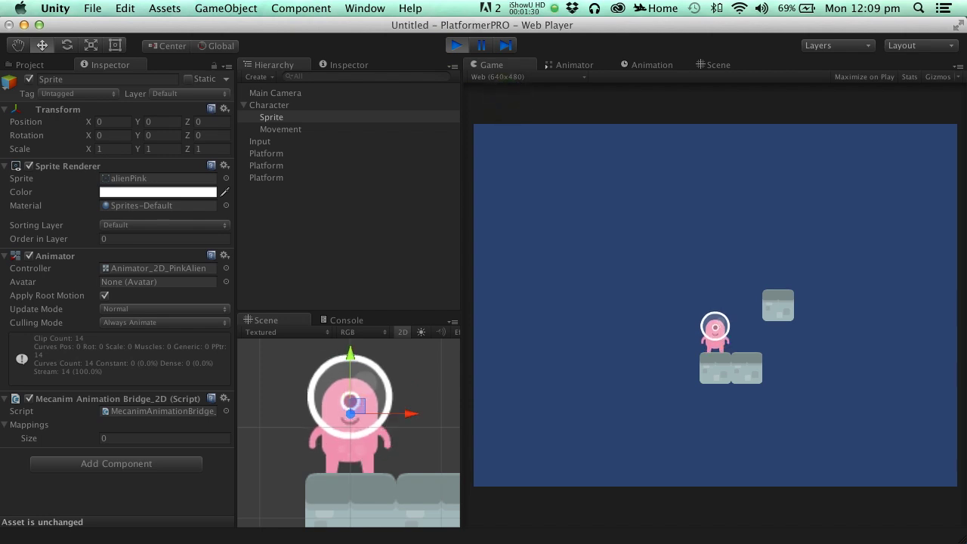
{"action": "key", "text": "space"}
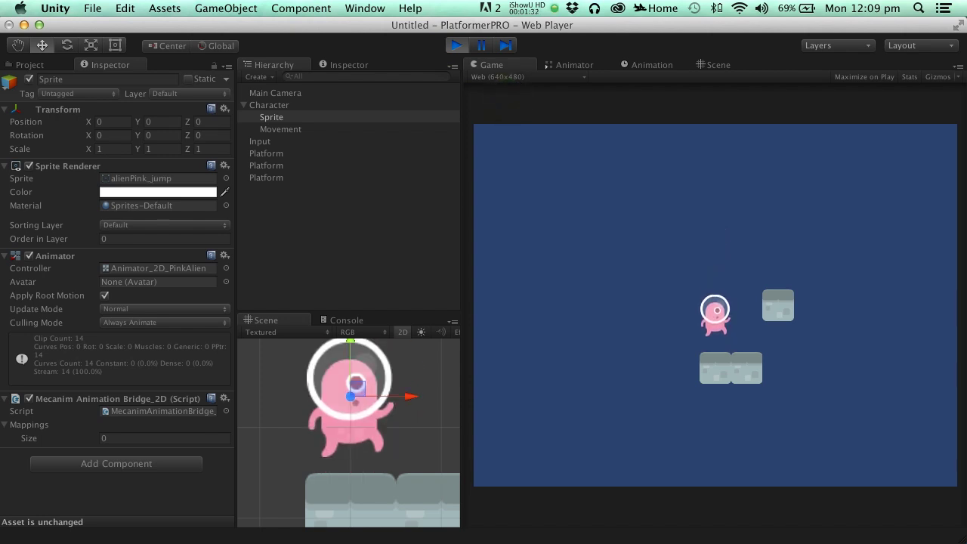
{"action": "key", "text": "Right"}
{"action": "key", "text": "Left"}
{"action": "key", "text": "Right"}
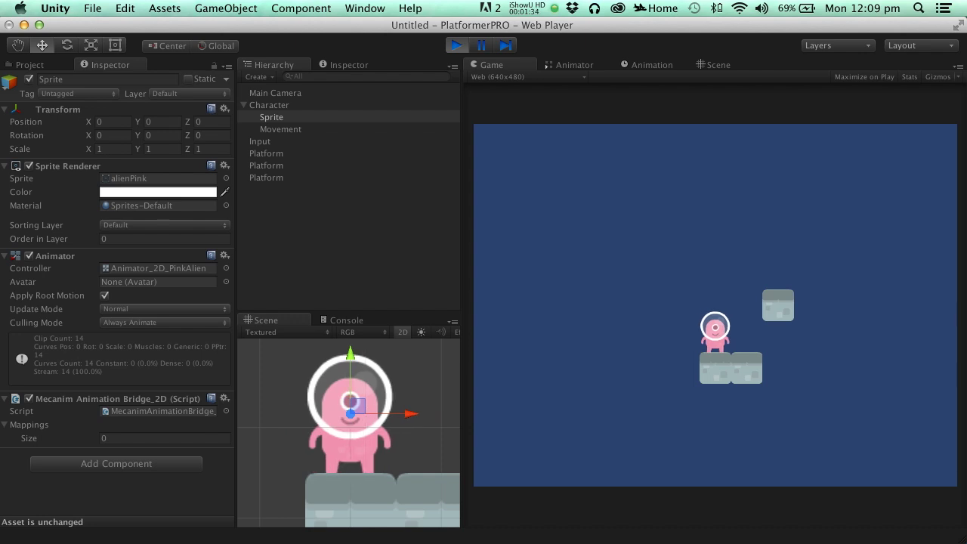
{"action": "key", "text": "Right"}
{"action": "key", "text": "Left"}
{"action": "key", "text": "Right"}
{"action": "key", "text": "space"}
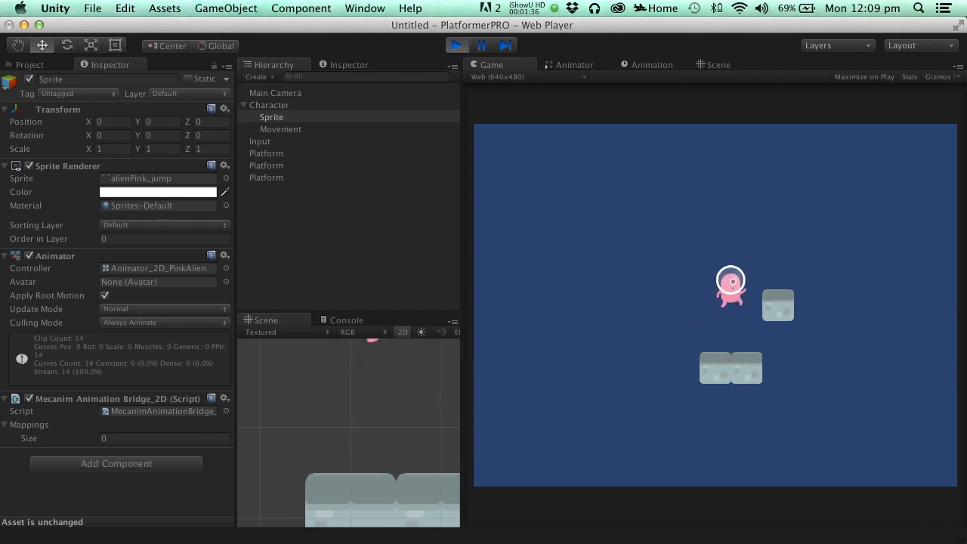
{"action": "key", "text": "Right"}
{"action": "key", "text": "Left"}
{"action": "key", "text": "Right"}
{"action": "key", "text": "Left"}
{"action": "key", "text": "Right"}
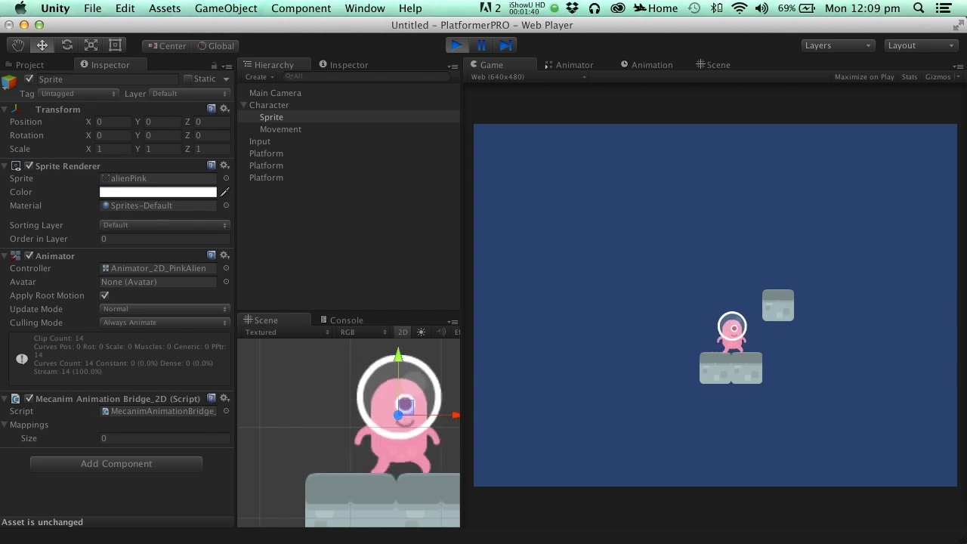
{"action": "key", "text": "Left"}
{"action": "key", "text": "Right"}
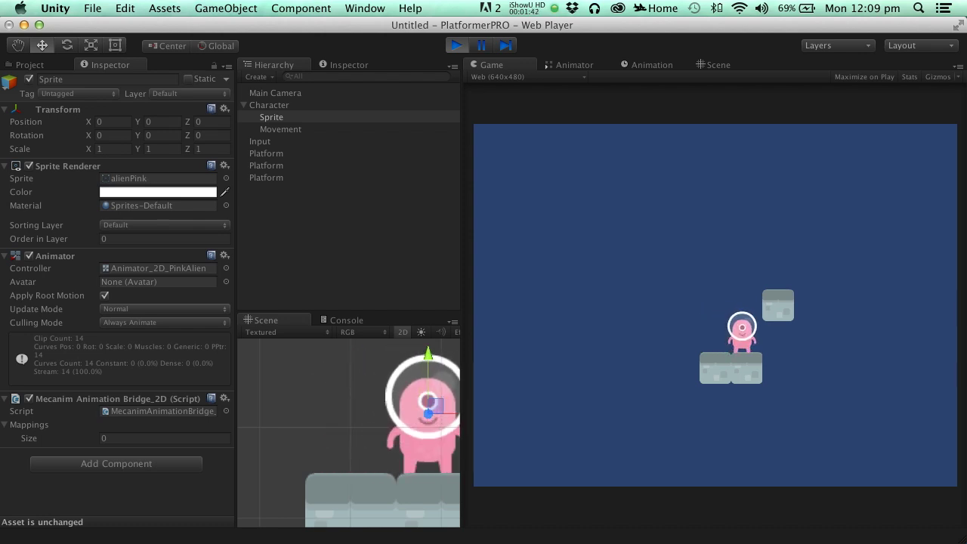
{"action": "key", "text": "Left"}
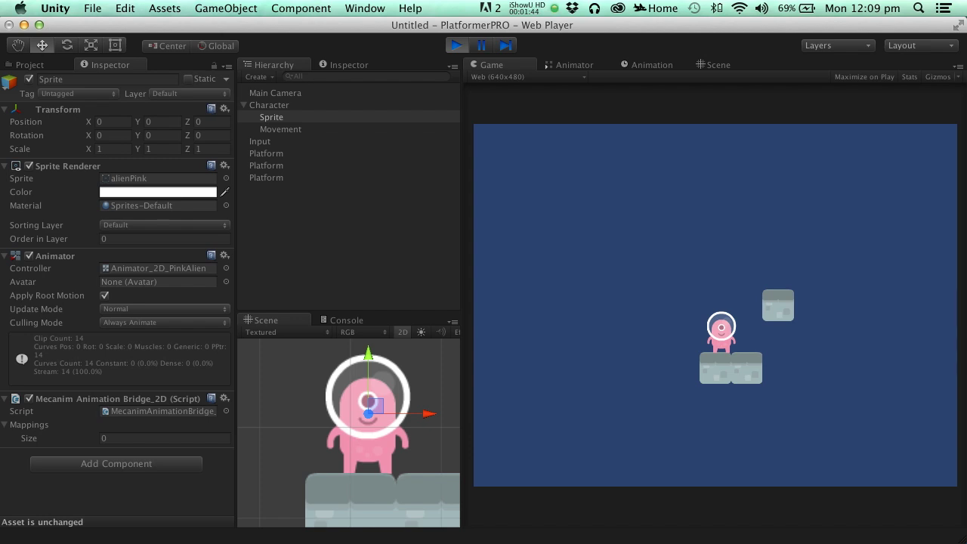
{"action": "left_click", "coordinate": [456, 45]}
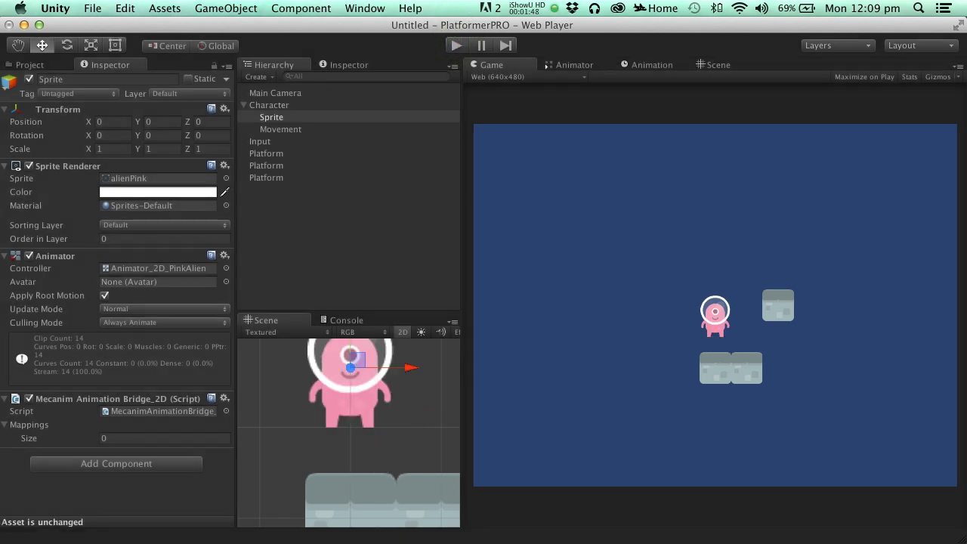
- Collapse the Animator and Bridge components and add the Unity Sprite Direction Facer script
{"action": "left_click", "coordinate": [6, 255]}
{"action": "left_click", "coordinate": [5, 270]}
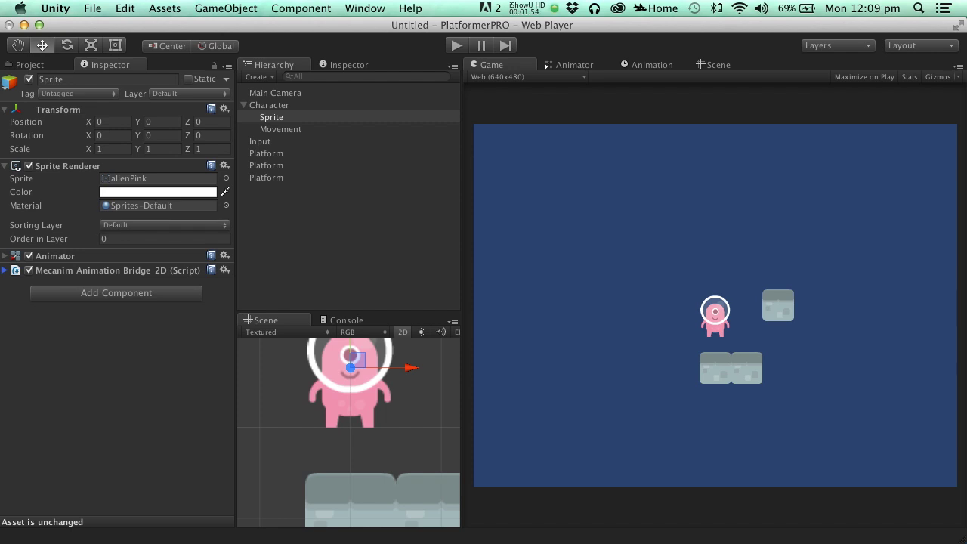
{"action": "left_click", "coordinate": [113, 292]}
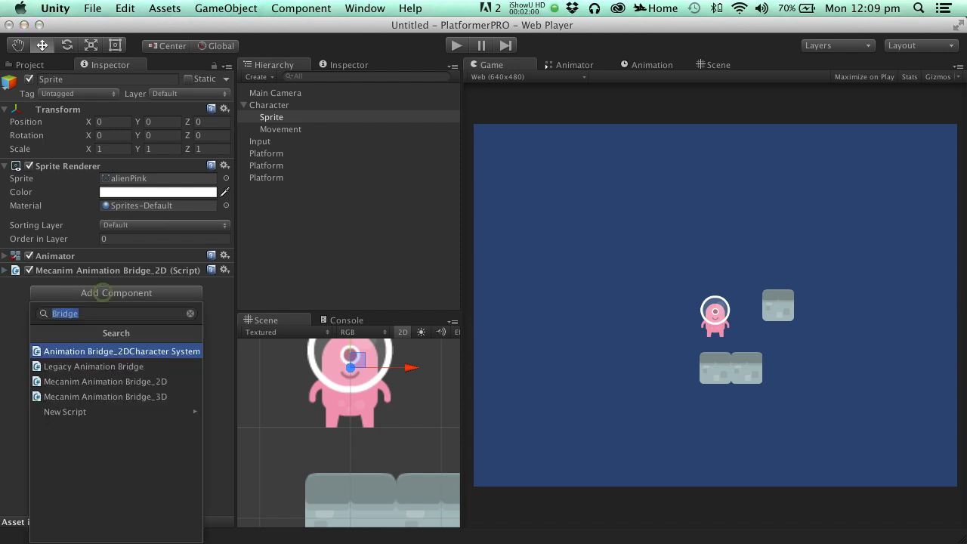
{"action": "type", "text": "Direction"}
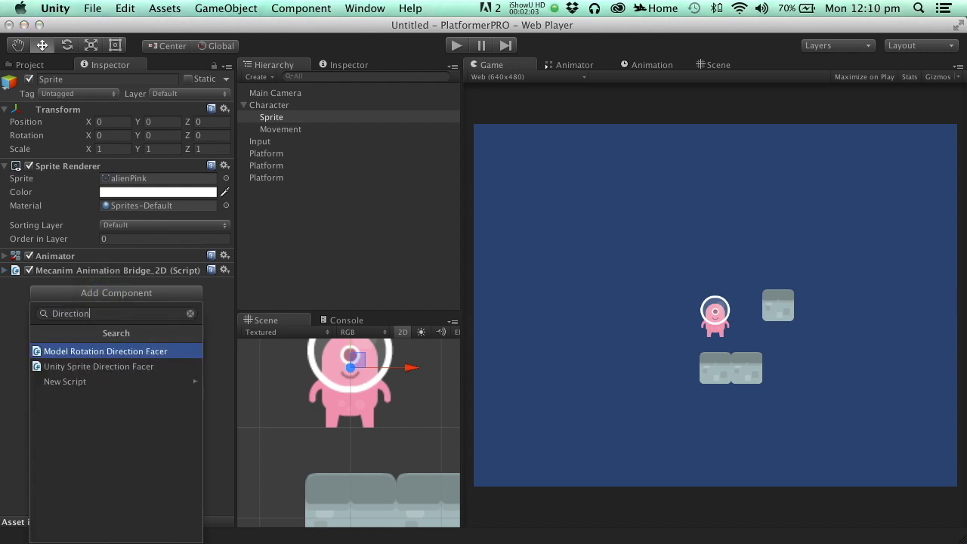
{"action": "key", "text": "Down"}
{"action": "key", "text": "Return"}
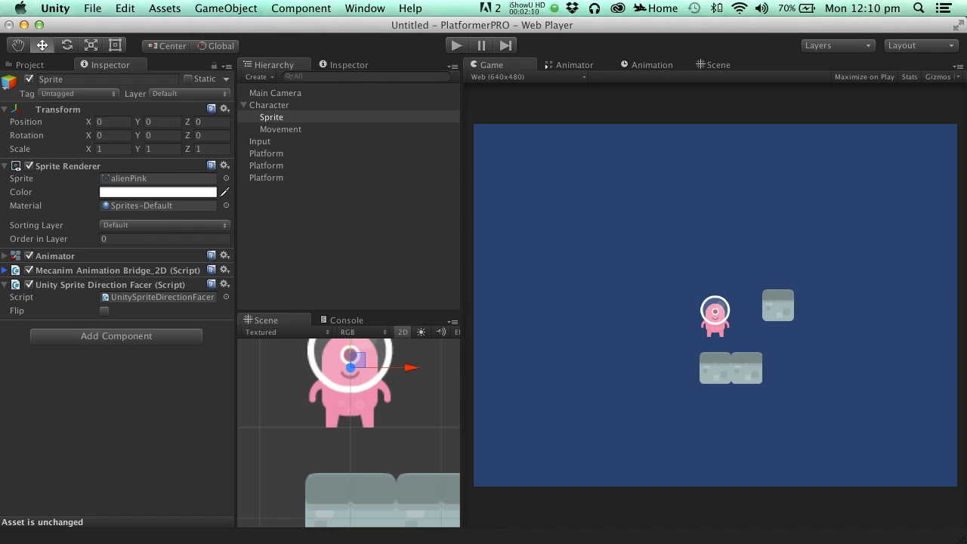
- Playtest walking left and right and jumping to check the alien turns to face its direction
{"action": "left_click", "coordinate": [456, 45]}
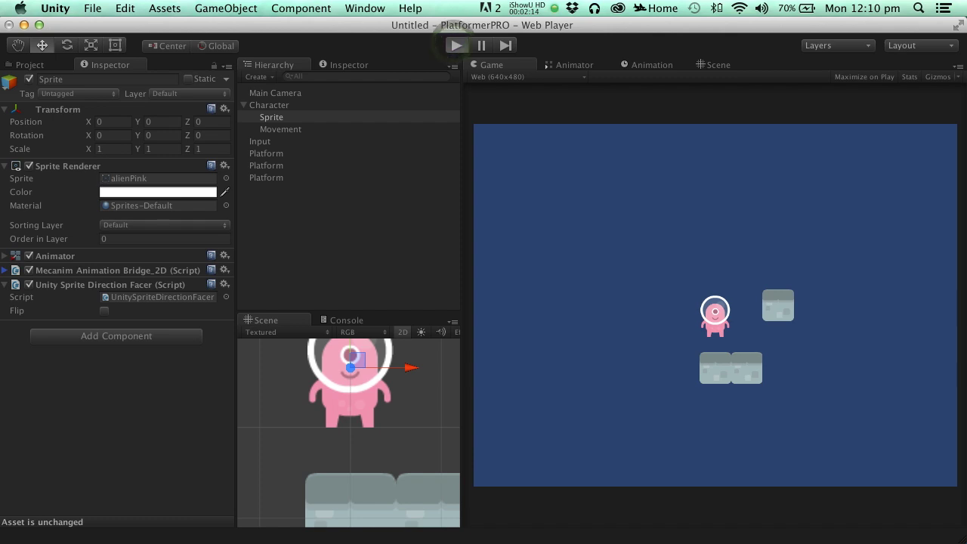
{"action": "key", "text": "Right"}
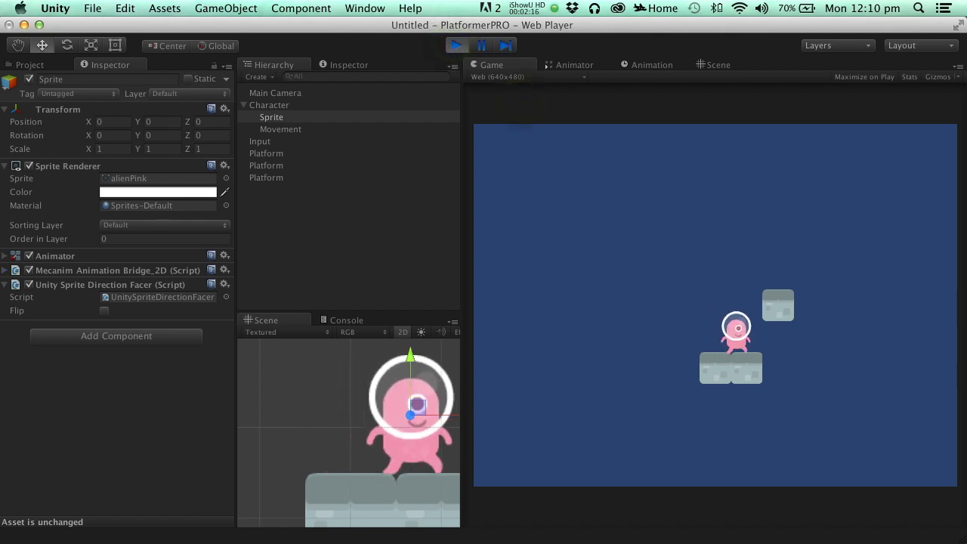
{"action": "key", "text": "Left"}
{"action": "key", "text": "Right"}
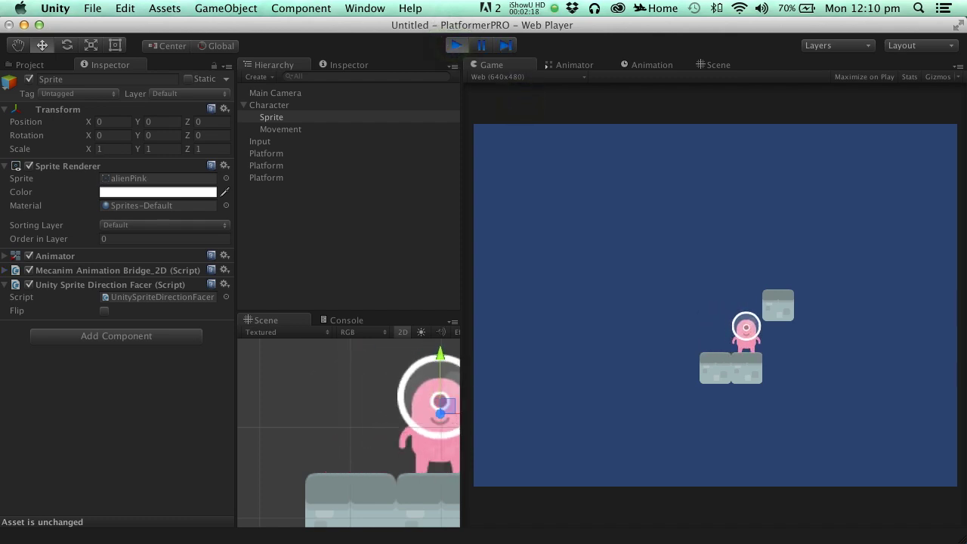
{"action": "key", "text": "space"}
{"action": "key", "text": "Left"}
{"action": "key", "text": "Right"}
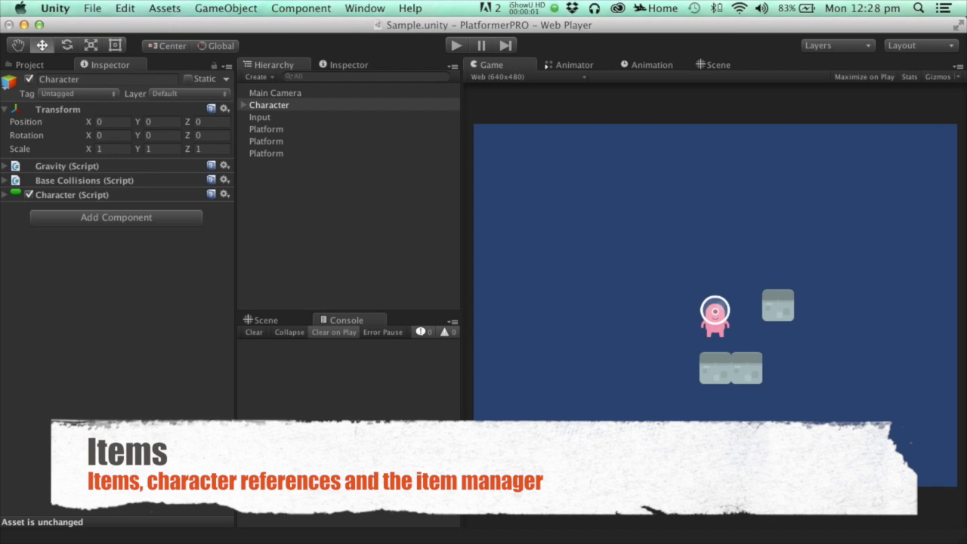
- Add the Item Manager script to Character and expand its settings
{"action": "left_click", "coordinate": [415, 25]}
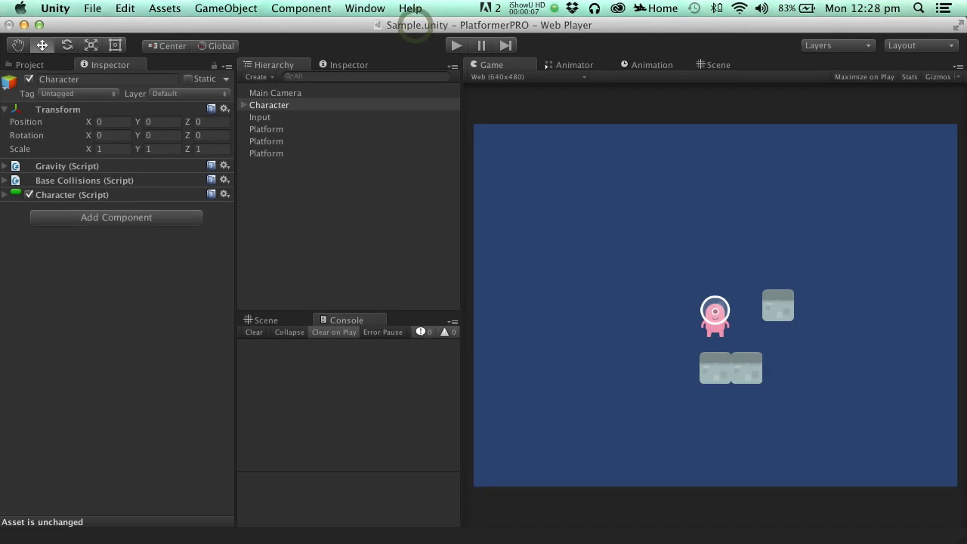
{"action": "left_click", "coordinate": [170, 217]}
{"action": "type", "text": "ItemMa"}
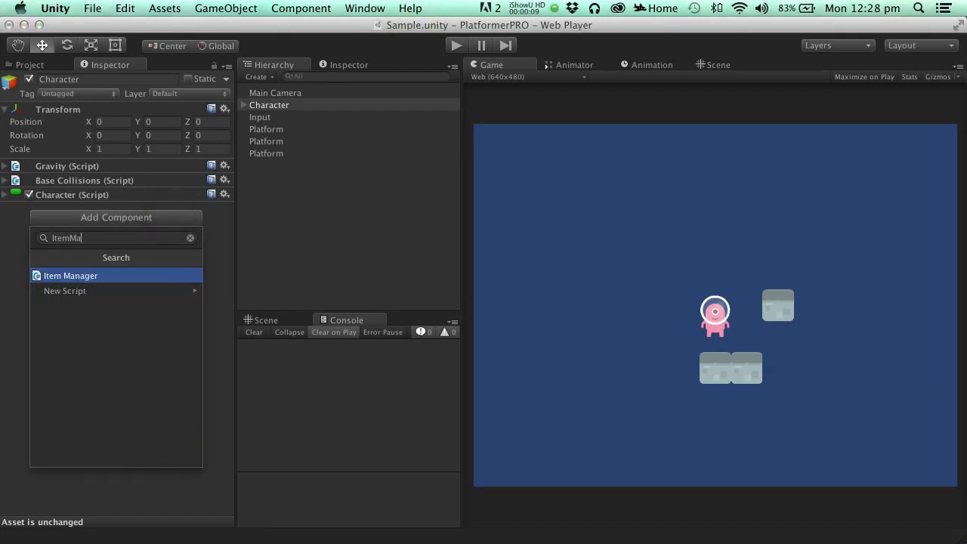
{"action": "key", "text": "Return"}
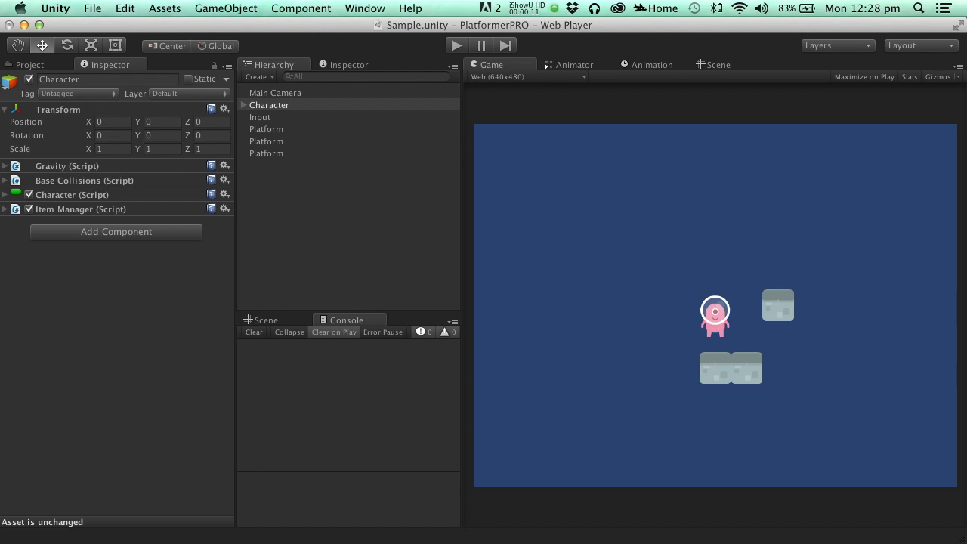
{"action": "left_click", "coordinate": [5, 208]}
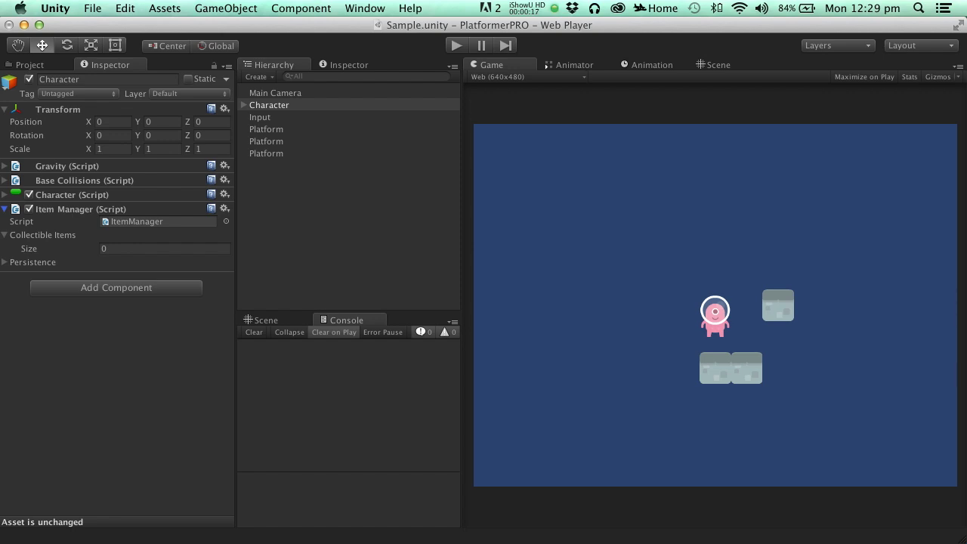
- Set Collectible Items to one entry, COIN, max 99, starting count 0, and collapse the component
{"action": "left_click", "coordinate": [124, 248]}
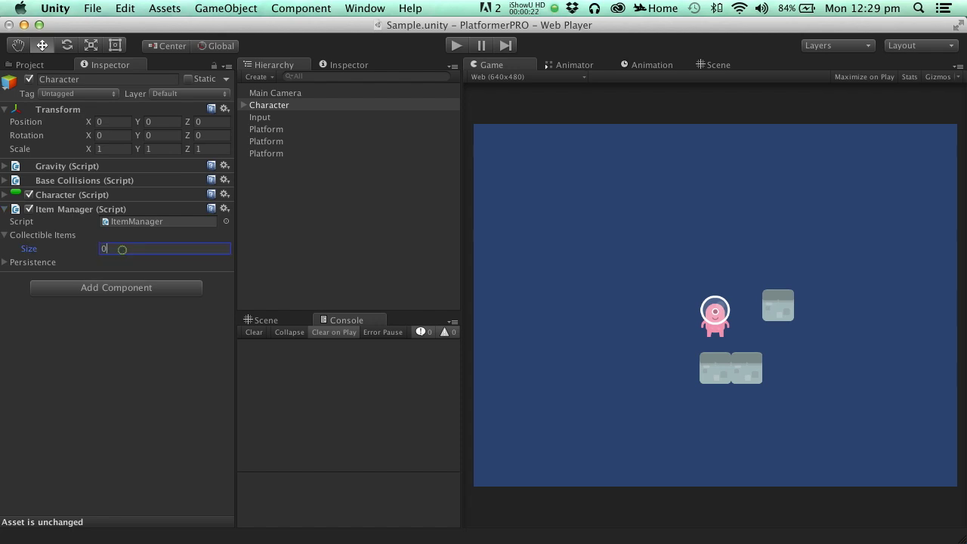
{"action": "type", "text": "1"}
{"action": "key", "text": "Return"}
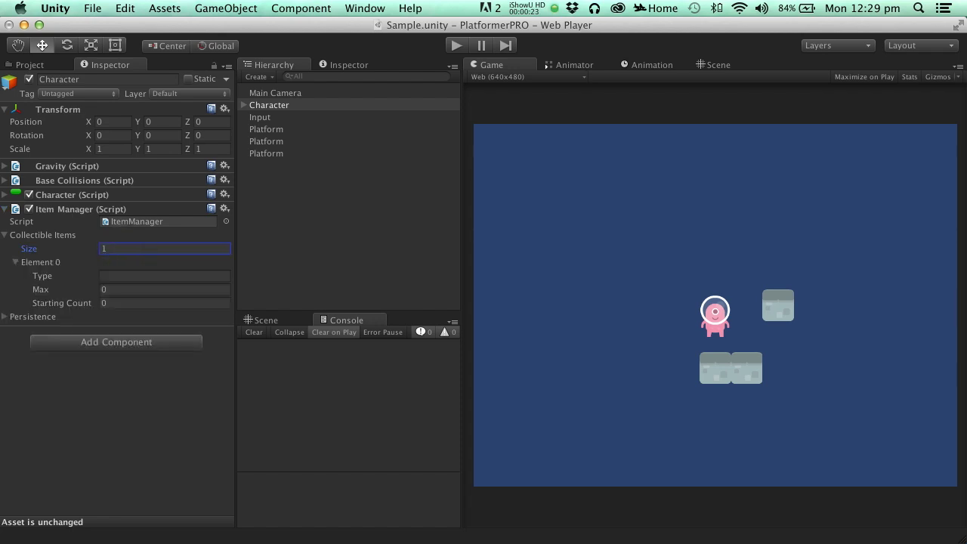
{"action": "left_click", "coordinate": [121, 276]}
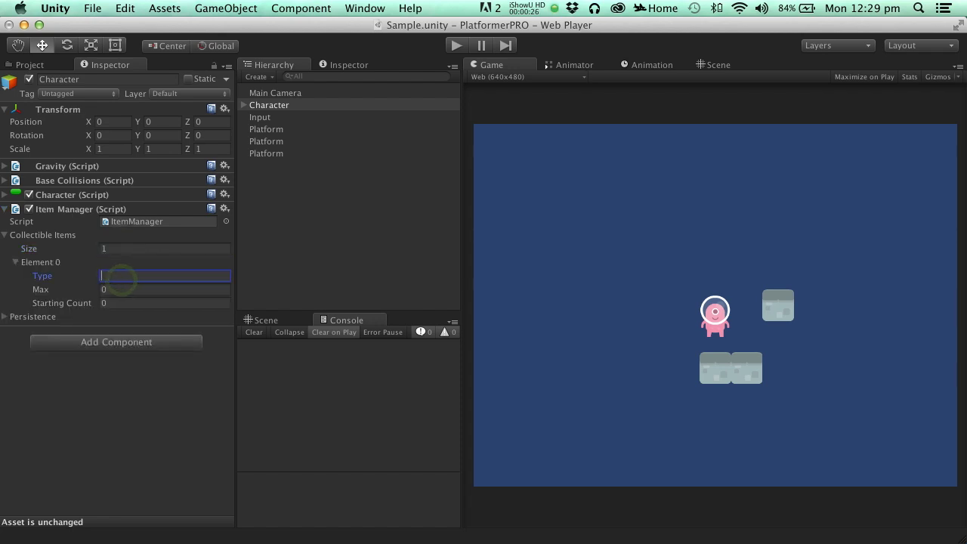
{"action": "type", "text": "COIN"}
{"action": "left_click", "coordinate": [113, 289]}
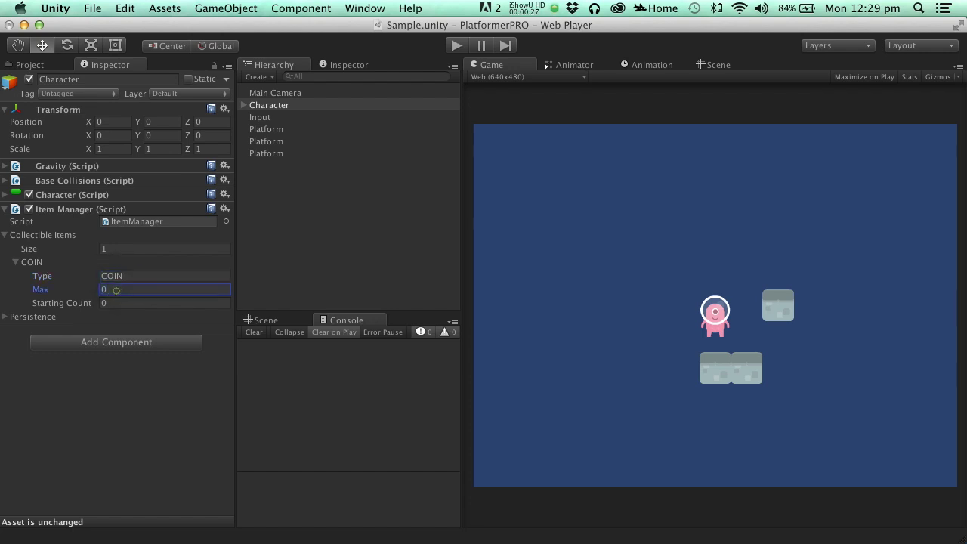
{"action": "type", "text": "99"}
{"action": "left_click", "coordinate": [106, 303]}
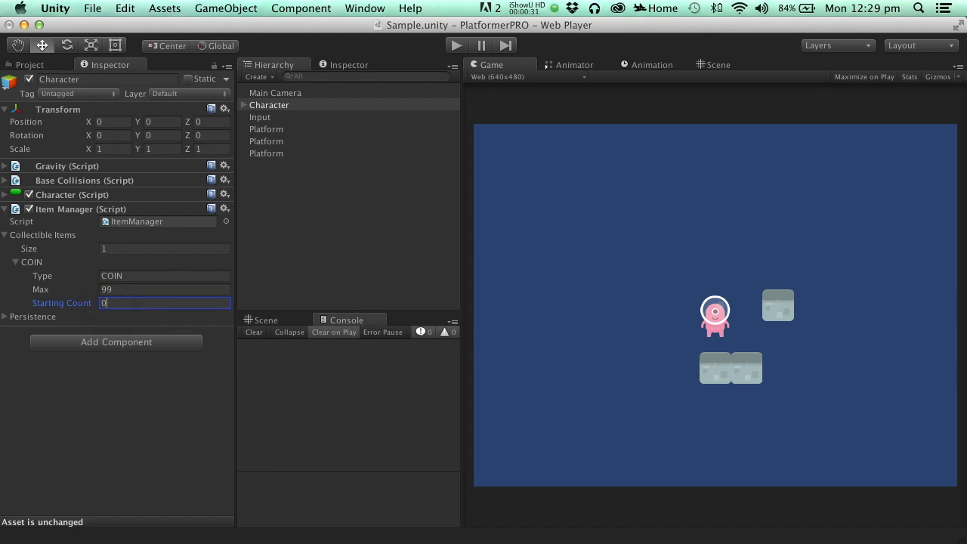
{"action": "left_click", "coordinate": [5, 210]}
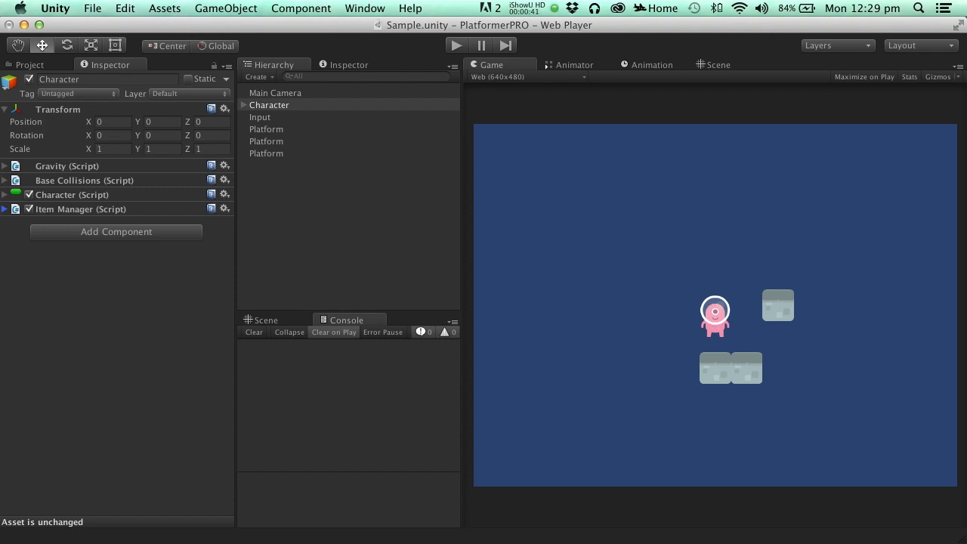
{"action": "left_click", "coordinate": [226, 8]}
- Create an empty child under Character named CollectBox
{"action": "left_click", "coordinate": [237, 40]}
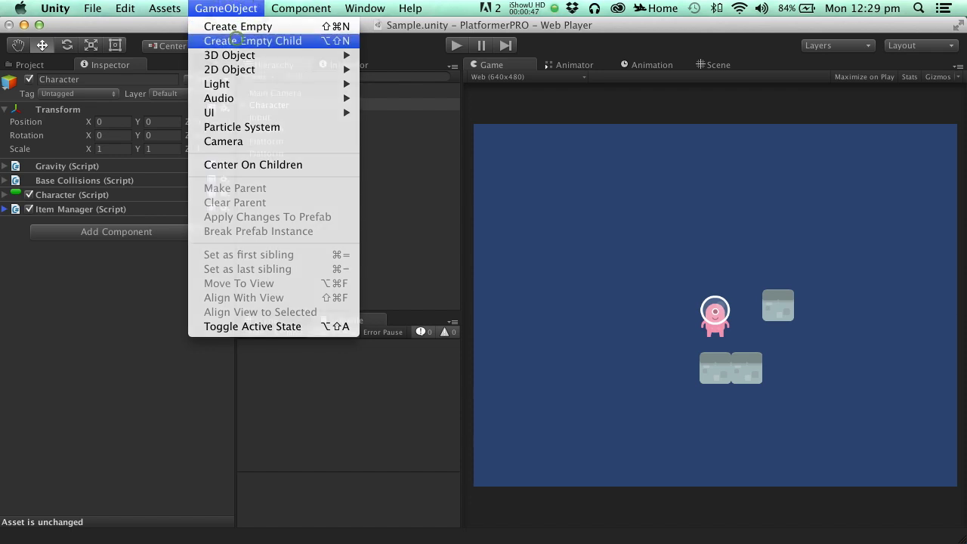
{"action": "left_click", "coordinate": [269, 142]}
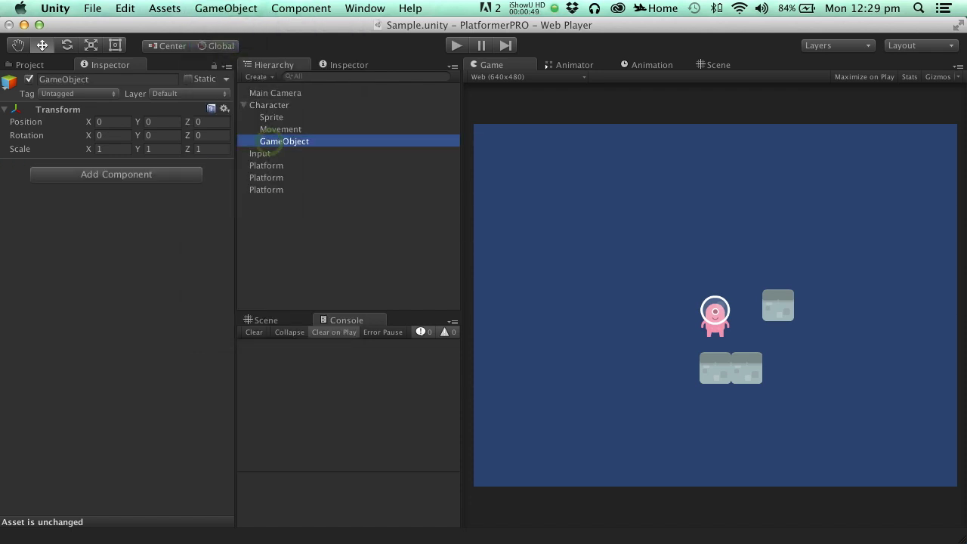
{"action": "key", "text": "Return"}
{"action": "type", "text": "Collect"}
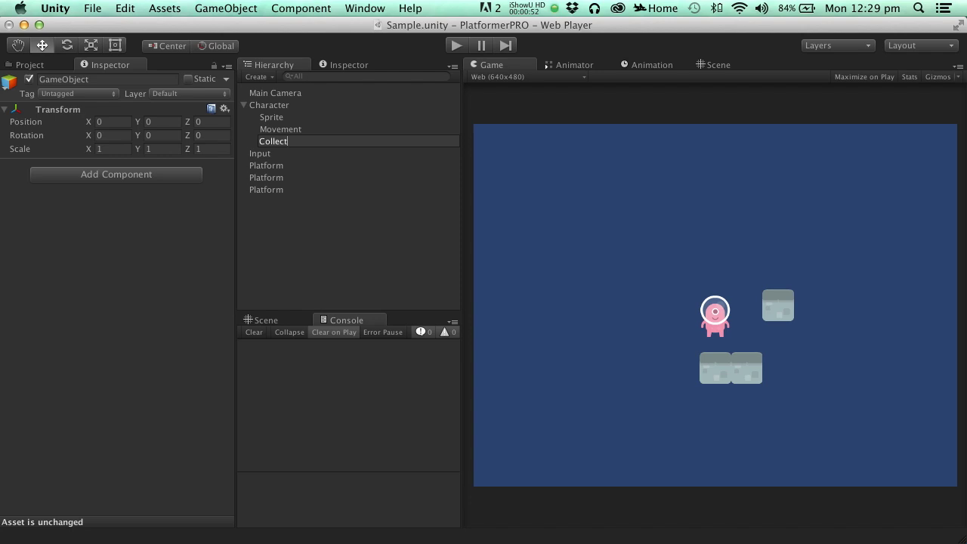
{"action": "type", "text": "Box"}
{"action": "key", "text": "Return"}
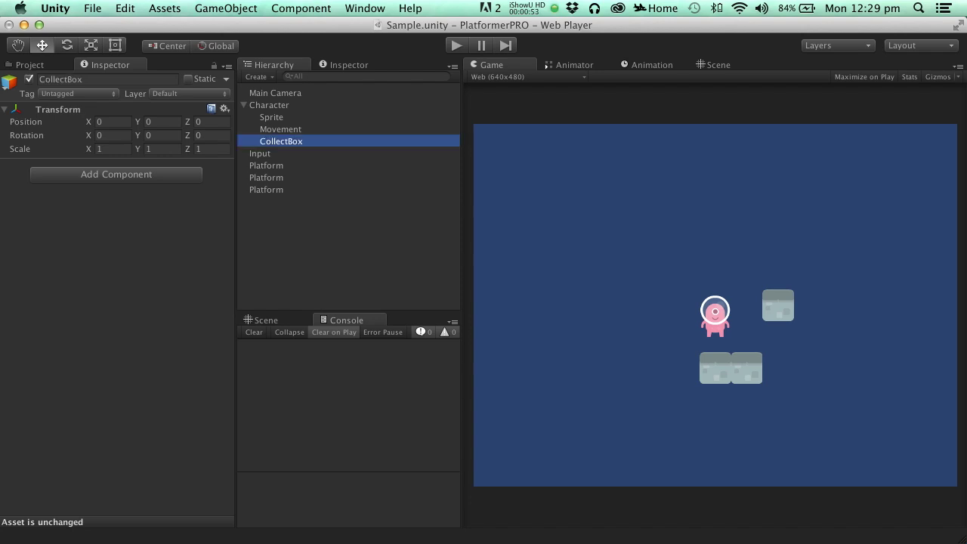
- Add a Box Collider 2D to CollectBox and frame the character in the Scene view
{"action": "left_click", "coordinate": [154, 174]}
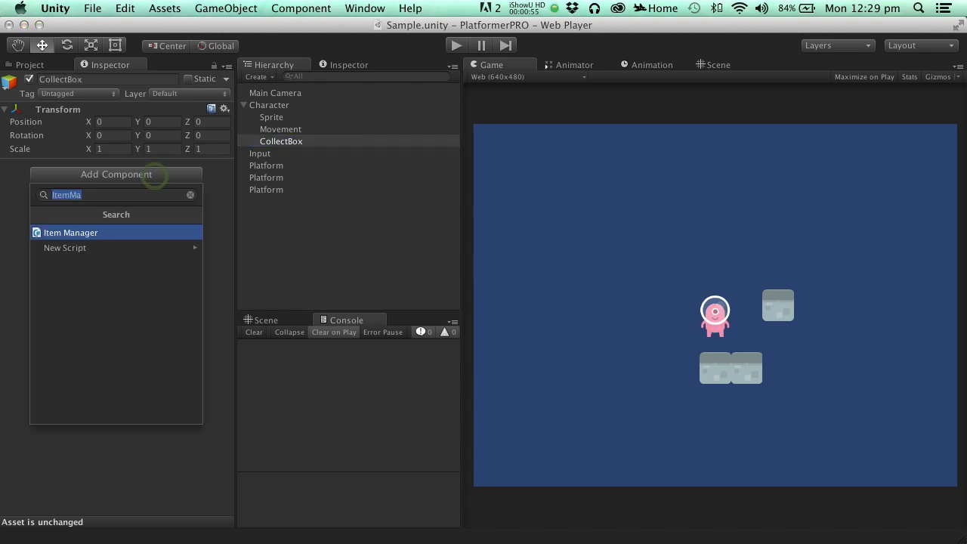
{"action": "type", "text": "boxcol"}
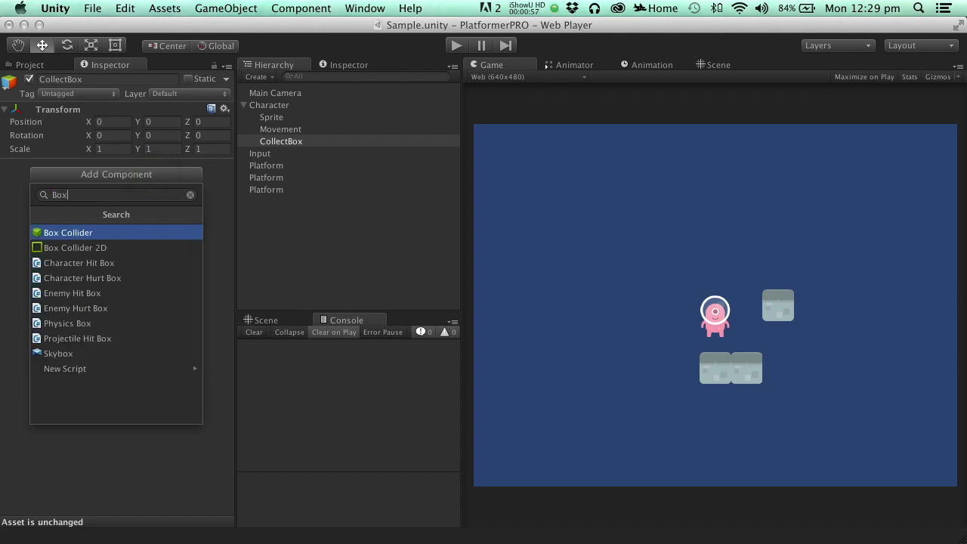
{"action": "key", "text": "Down"}
{"action": "key", "text": "Return"}
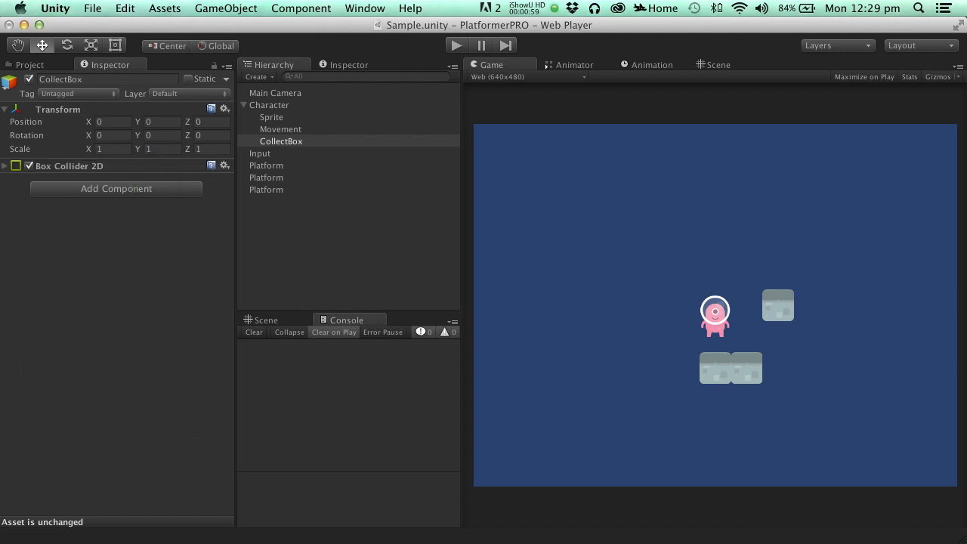
{"action": "left_click", "coordinate": [263, 320]}
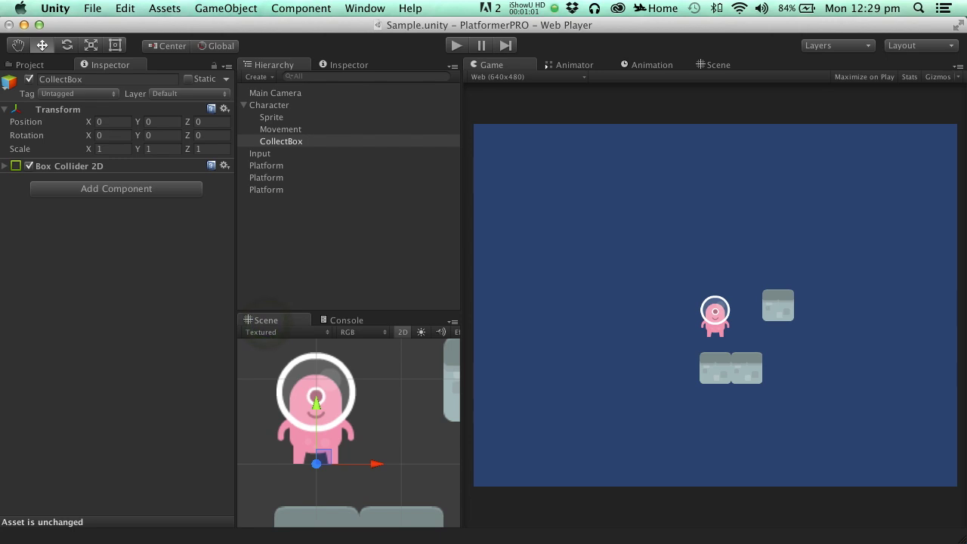
{"action": "left_click", "coordinate": [4, 165]}
{"action": "key", "text": "q"}
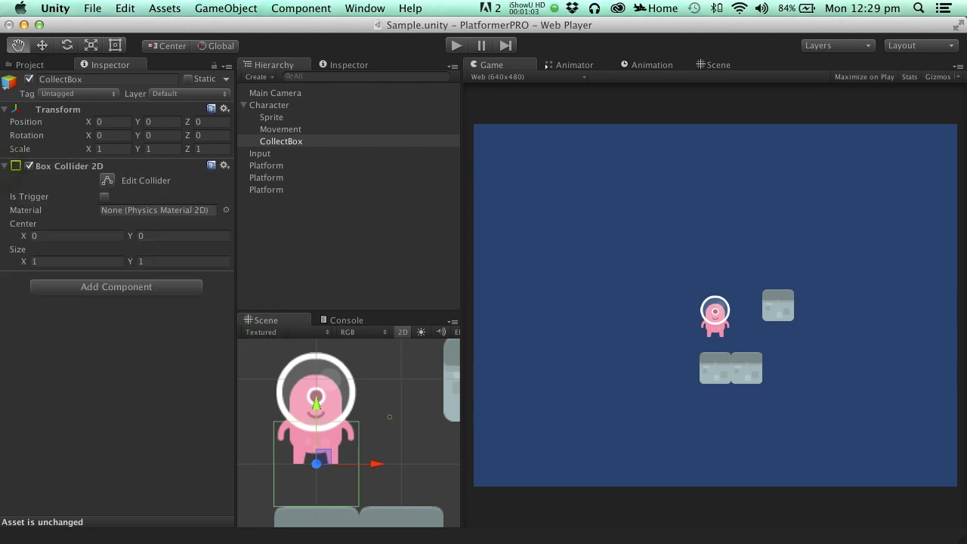
{"action": "left_click_drag", "start_coordinate": [333, 453], "coordinate": [367, 439]}
{"action": "key", "text": "w"}
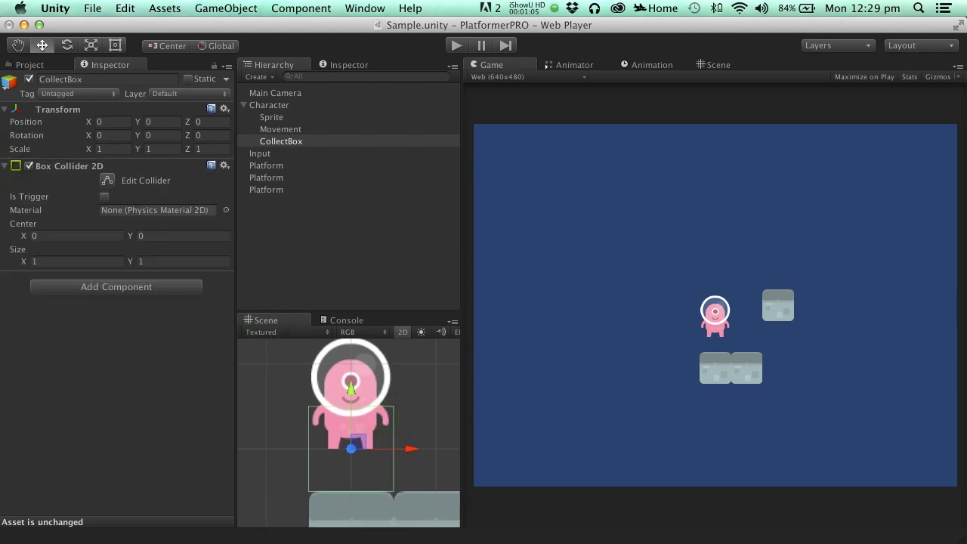
- Set CollectBox Position Y to 0.5 and the collider size to 0.5 × 0.75
{"action": "left_click", "coordinate": [109, 121]}
{"action": "left_click", "coordinate": [148, 120]}
{"action": "type", "text": ".5"}
{"action": "key", "text": "Tab"}
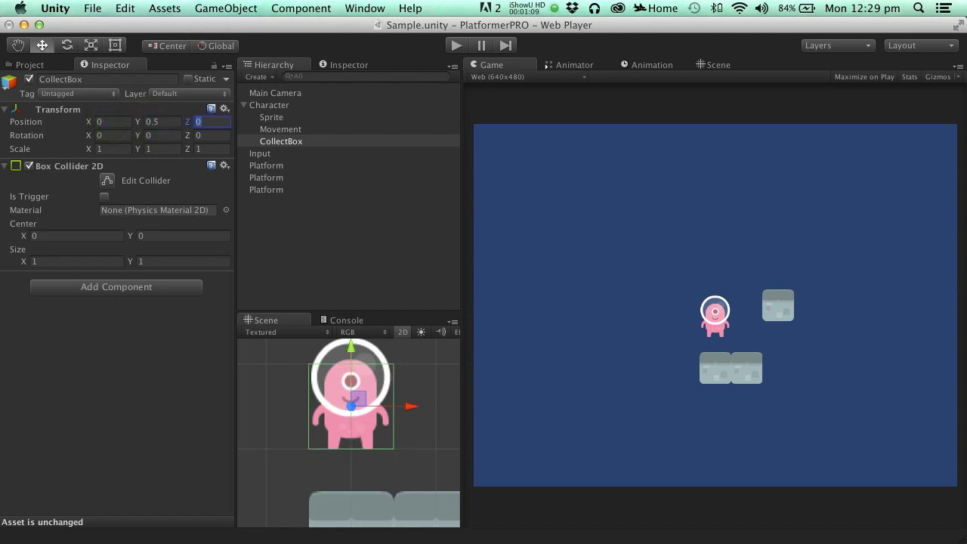
{"action": "left_click", "coordinate": [42, 261]}
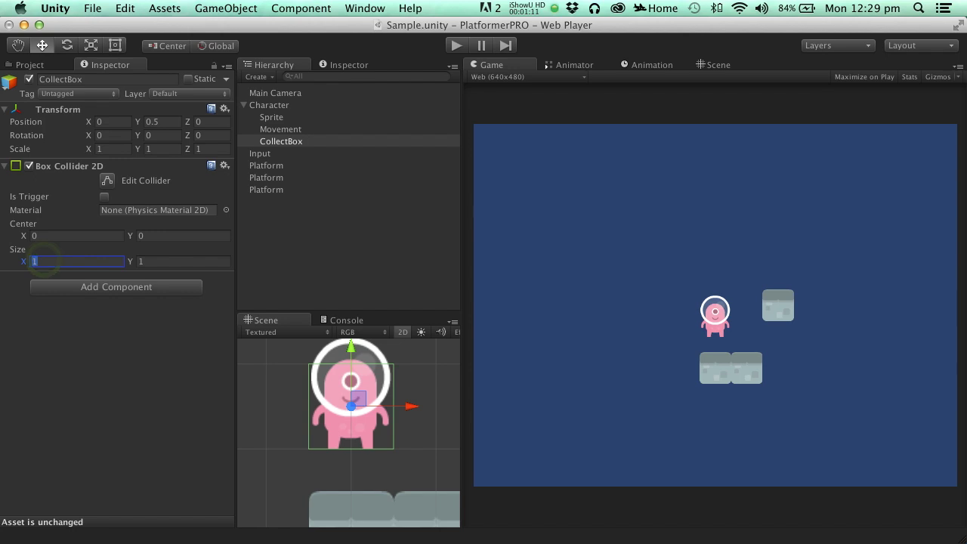
{"action": "type", "text": ".5"}
{"action": "left_click", "coordinate": [166, 261]}
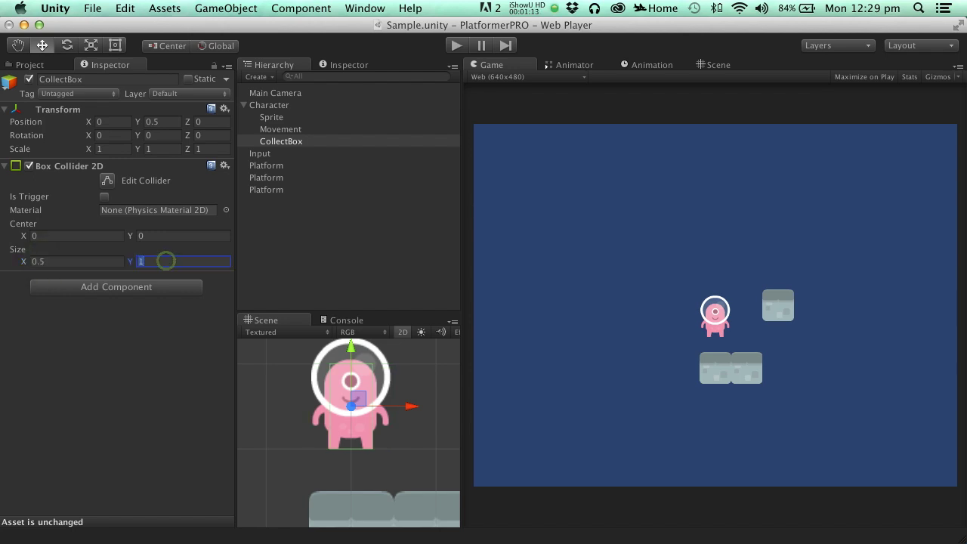
{"action": "type", "text": ".75"}
- Add a kinematic Rigidbody 2D to CollectBox
{"action": "left_click", "coordinate": [116, 287]}
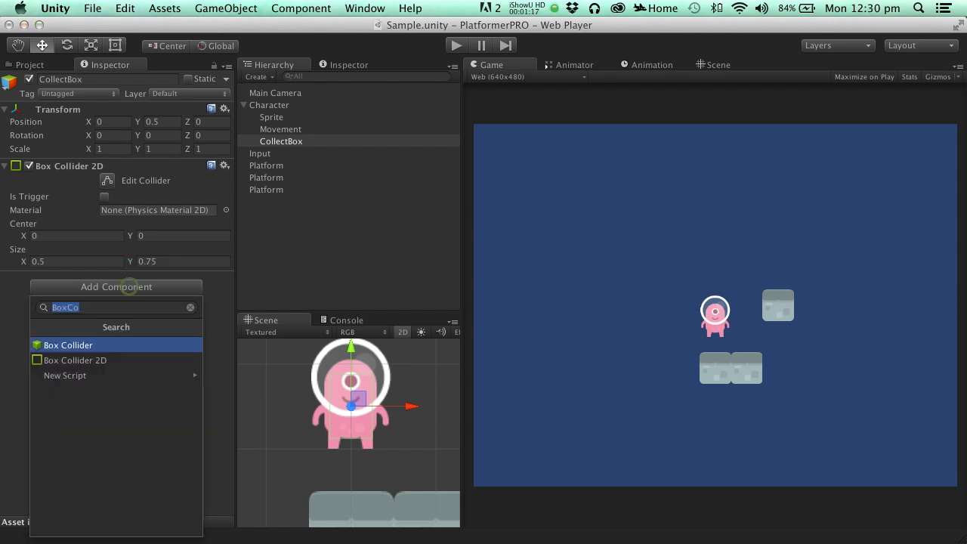
{"action": "type", "text": "Rid"}
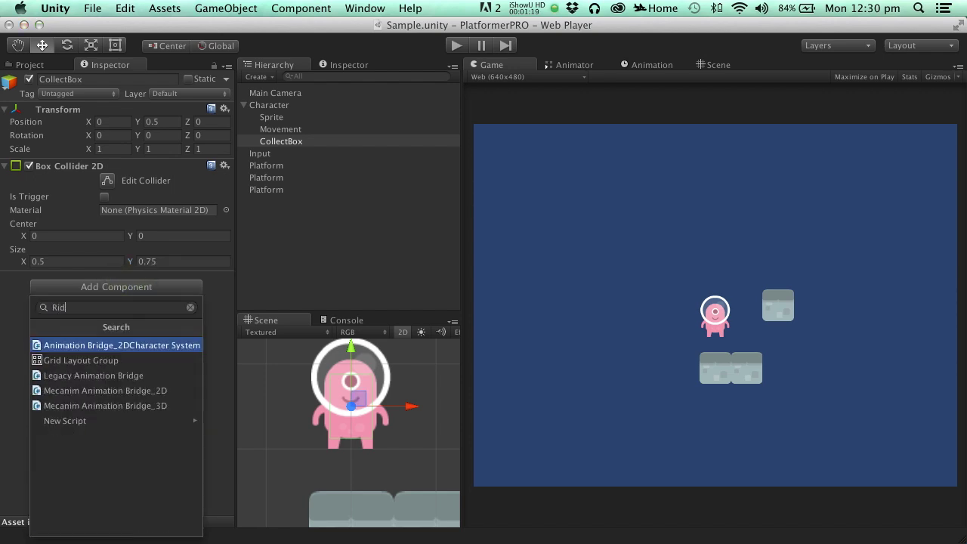
{"action": "key", "text": "BackSpace"}
{"action": "key", "text": "BackSpace"}
{"action": "key", "text": "BackSpace"}
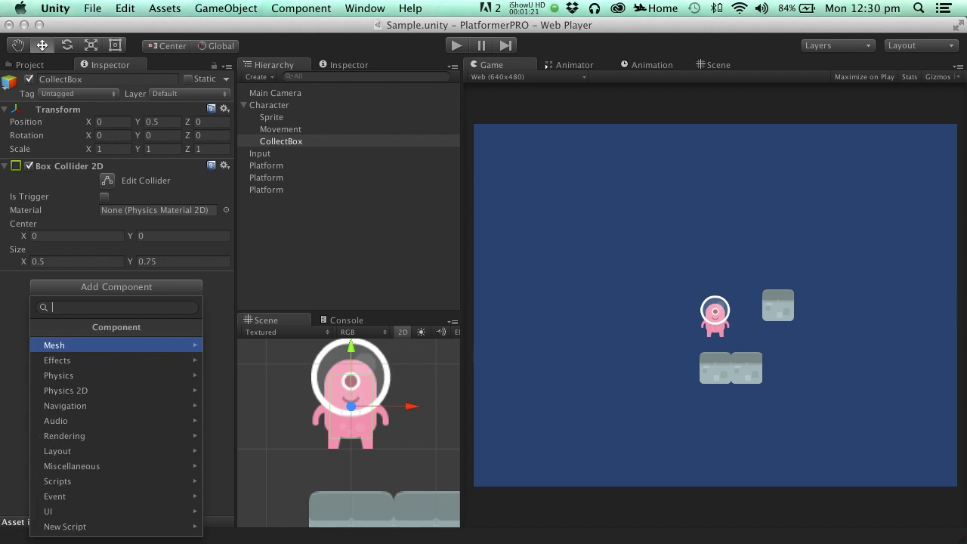
{"action": "type", "text": "Rigid"}
{"action": "key", "text": "Down"}
{"action": "key", "text": "Return"}
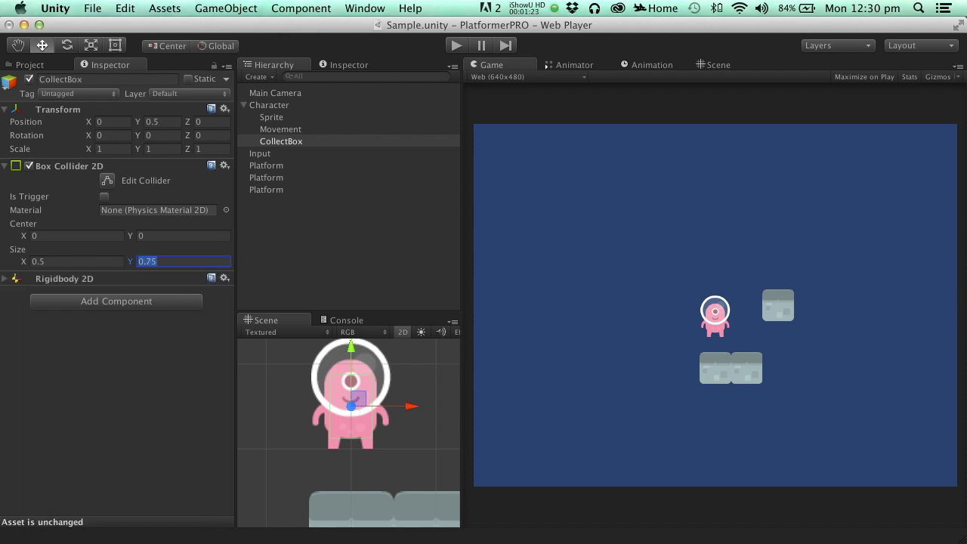
{"action": "left_click", "coordinate": [6, 278]}
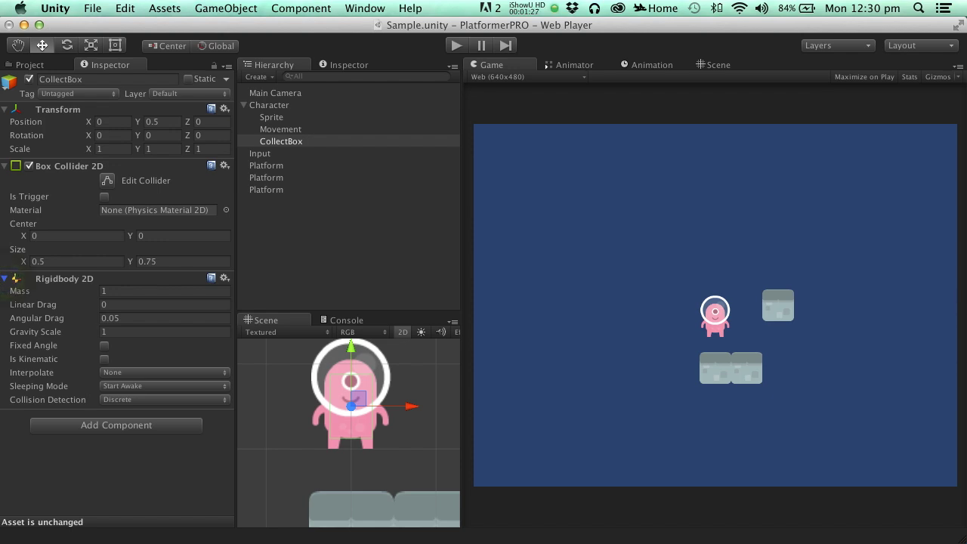
{"action": "left_click", "coordinate": [105, 359]}
- Make the Box Collider 2D a trigger and add the Character Reference script
{"action": "left_click", "coordinate": [105, 198]}
{"action": "left_click", "coordinate": [5, 166]}
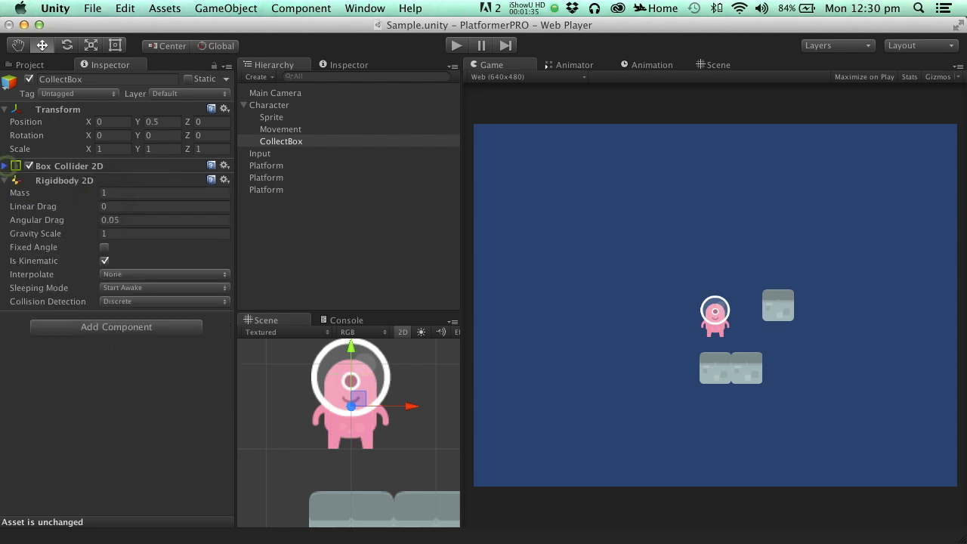
{"action": "left_click", "coordinate": [5, 180]}
{"action": "left_click", "coordinate": [91, 202]}
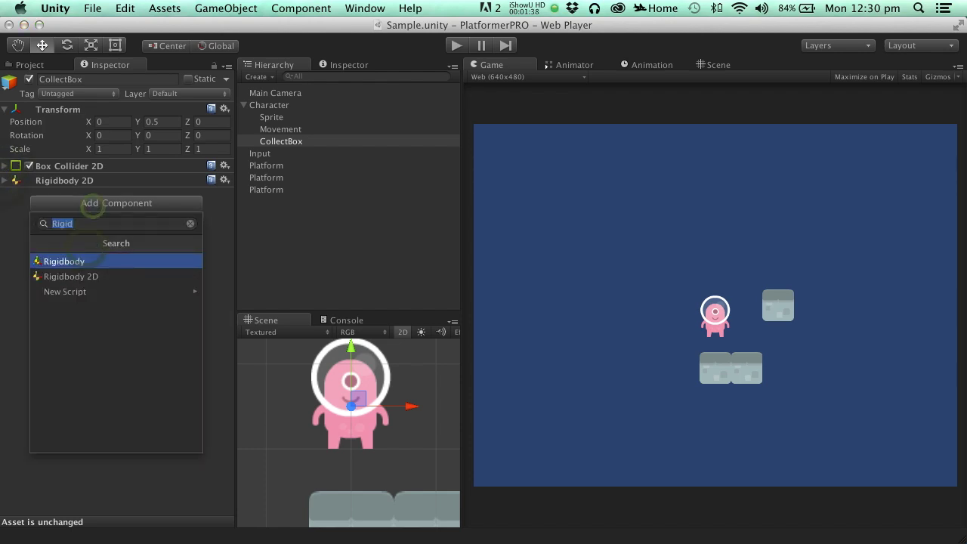
{"action": "type", "text": "CharacterR"}
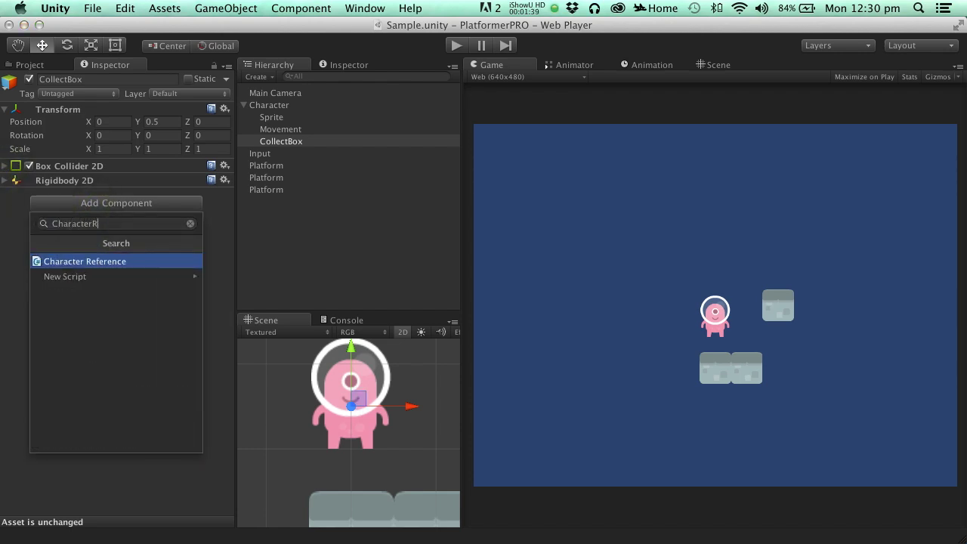
{"action": "key", "text": "Return"}
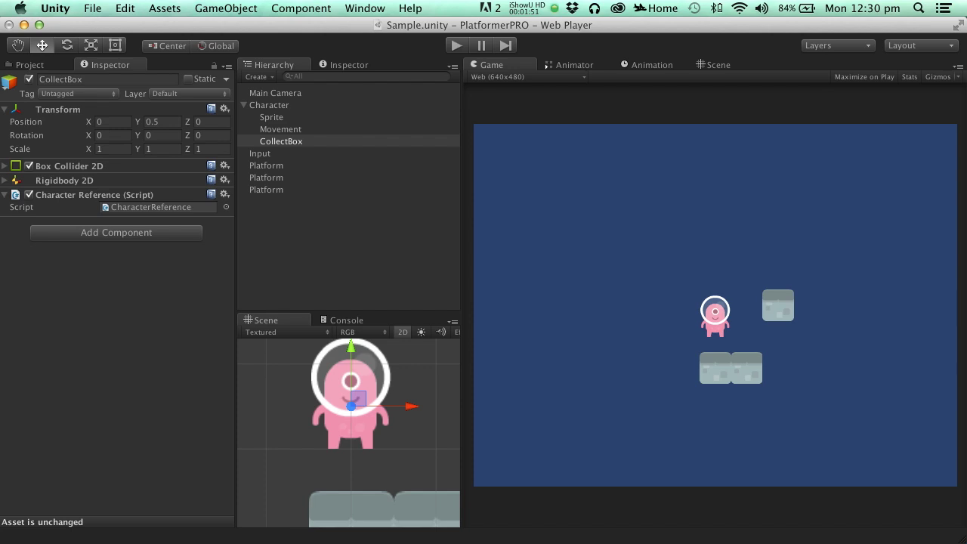
{"action": "left_click", "coordinate": [157, 283]}
{"action": "left_click", "coordinate": [226, 8]}
- Create an empty GameObject and name it Coin
{"action": "left_click", "coordinate": [215, 26]}
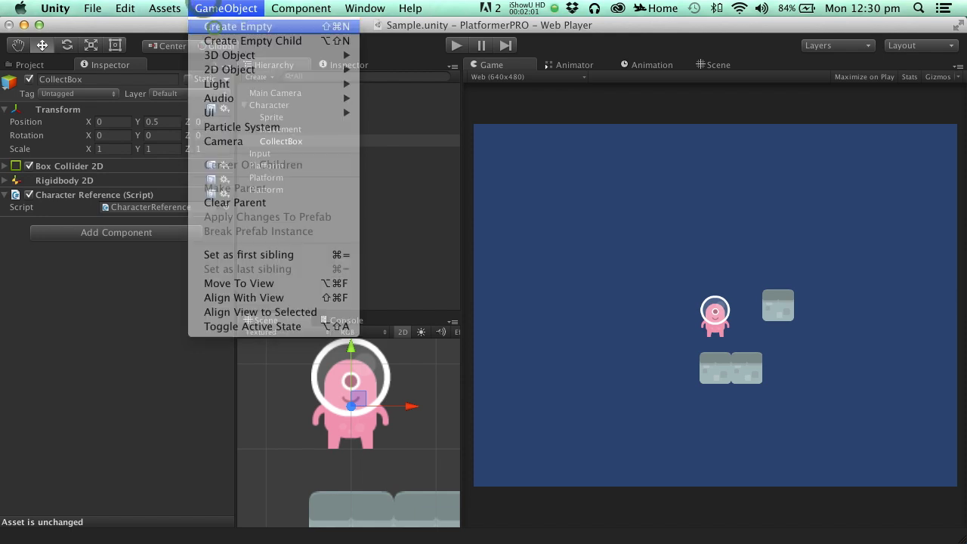
{"action": "left_click", "coordinate": [269, 202]}
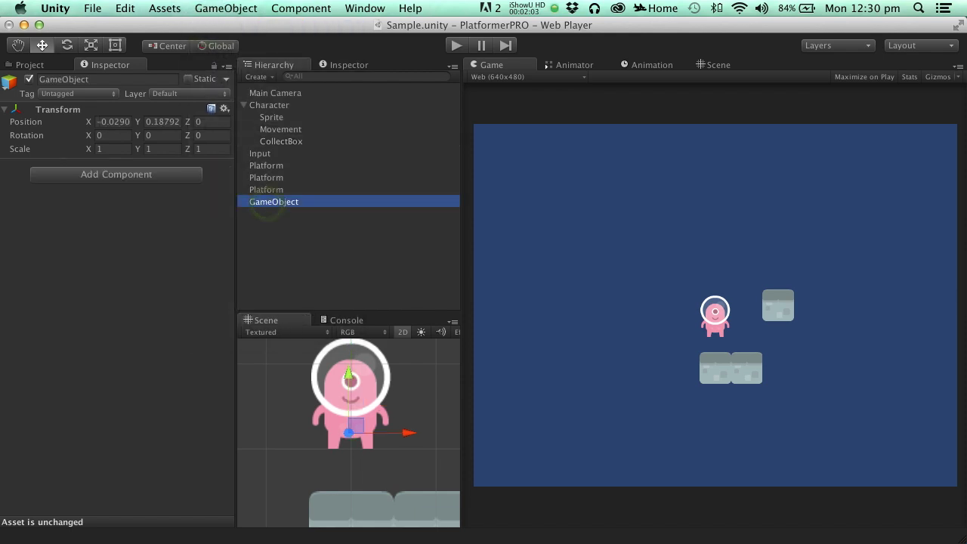
{"action": "key", "text": "Return"}
{"action": "type", "text": "Coin"}
{"action": "key", "text": "Return"}
- Give the Coin a coinGold Sprite Renderer and a Circle Collider 2D with radius 0.3
{"action": "left_click", "coordinate": [115, 174]}
{"action": "type", "text": "SpriteR"}
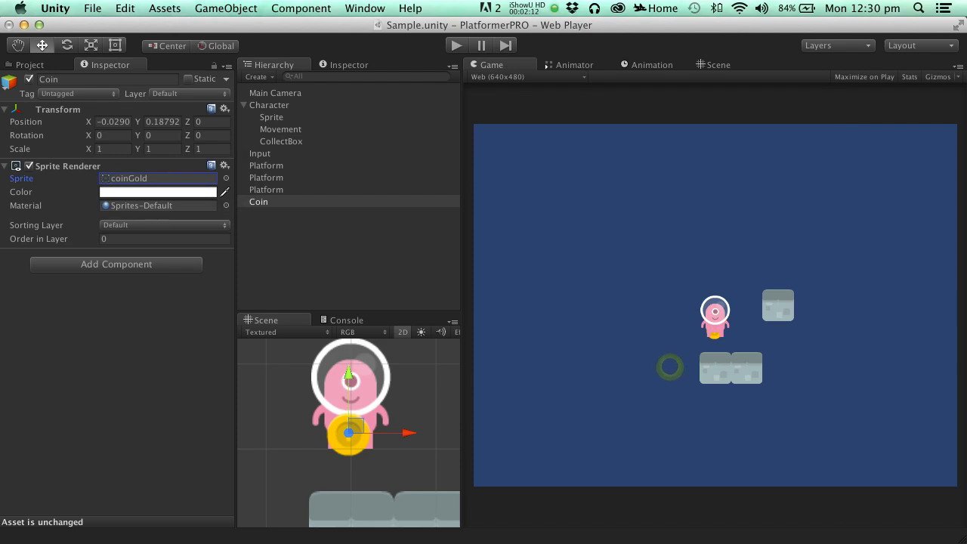
{"action": "left_click", "coordinate": [155, 264]}
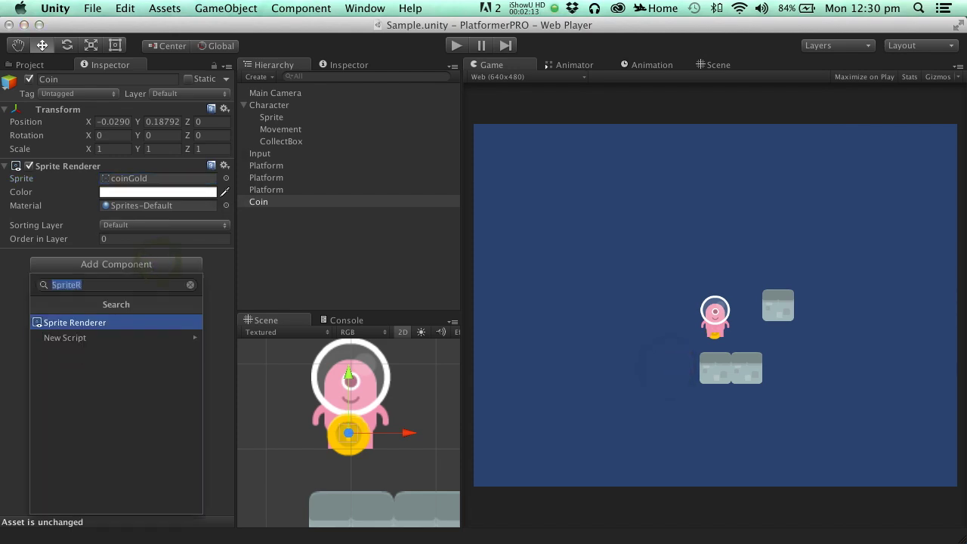
{"action": "type", "text": "circl"}
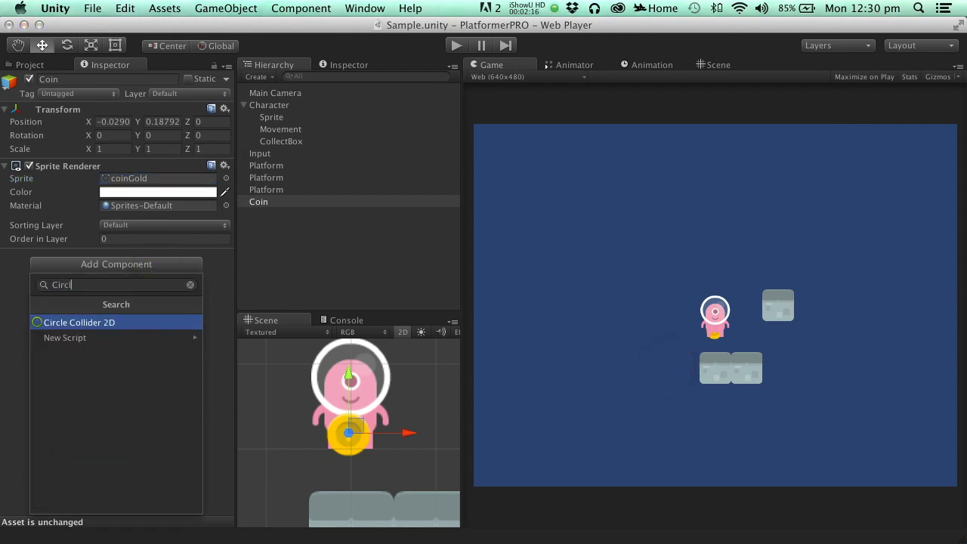
{"action": "key", "text": "Return"}
{"action": "left_click", "coordinate": [115, 339]}
{"action": "type", "text": "0.3"}
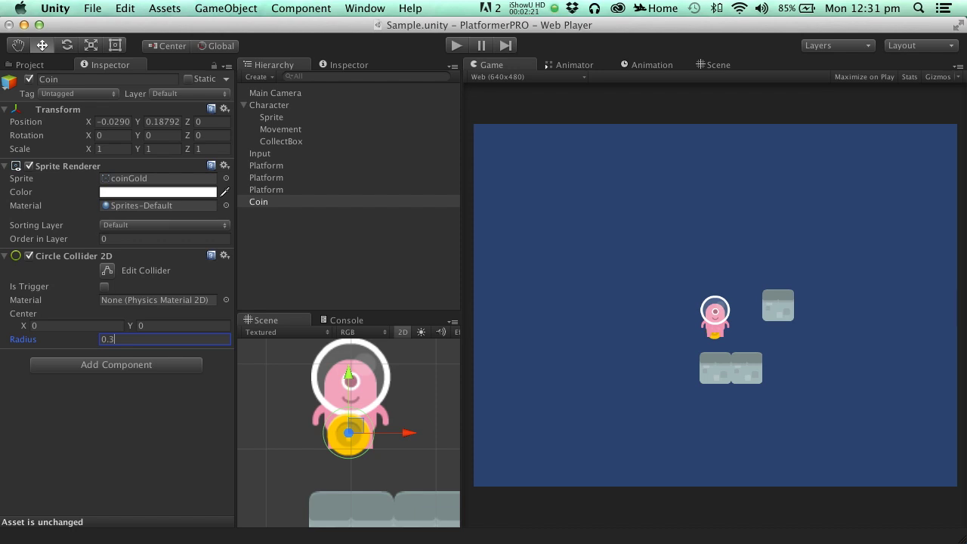
{"action": "left_click", "coordinate": [89, 256]}
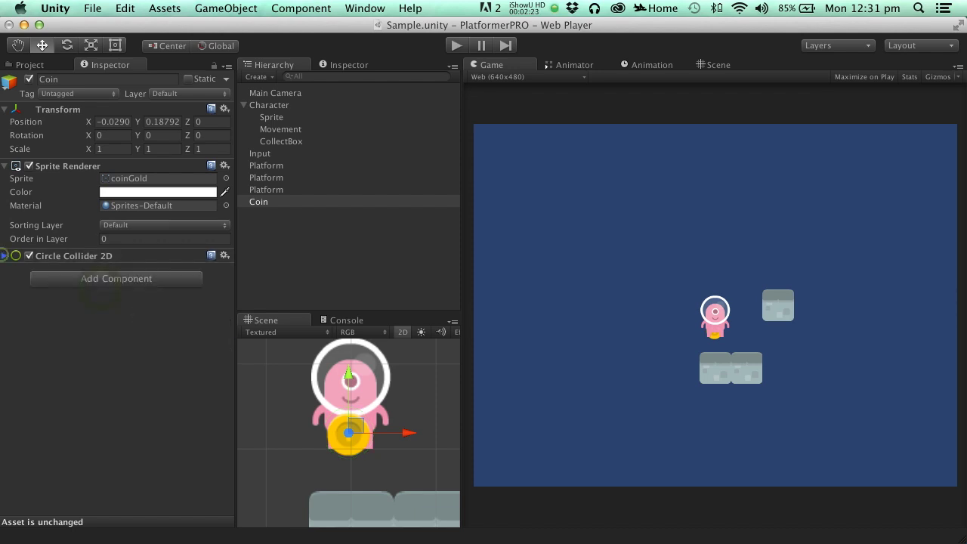
{"action": "left_click", "coordinate": [89, 278]}
- Add an Item script to the Coin with Type COIN and Item Class SINGLE
{"action": "key", "text": "super+a"}
{"action": "type", "text": "I"}
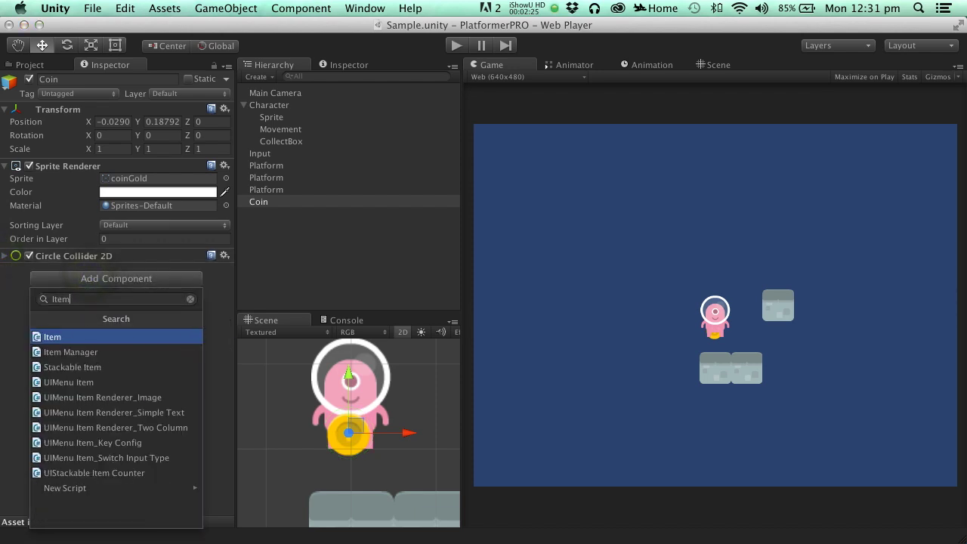
{"action": "left_click", "coordinate": [52, 336]}
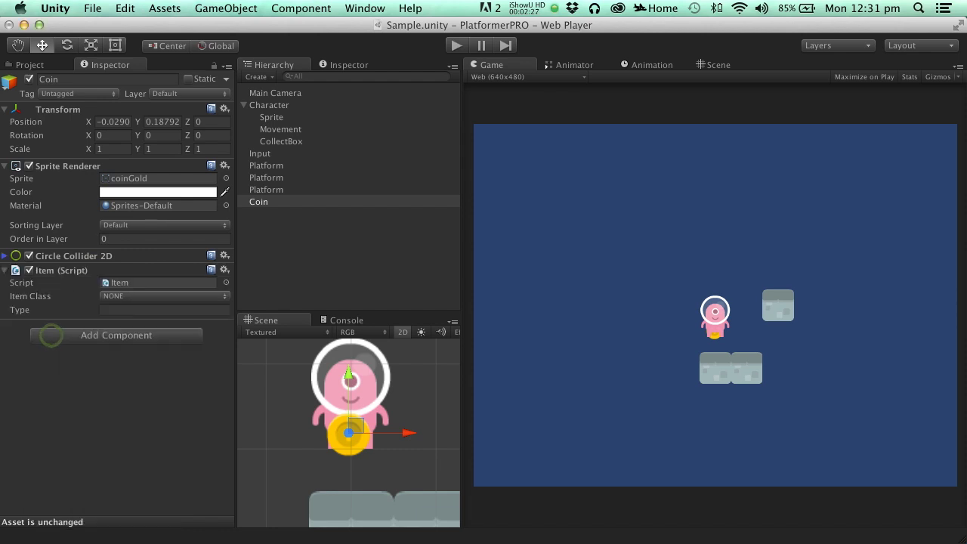
{"action": "left_click", "coordinate": [127, 307]}
{"action": "type", "text": "COIN"}
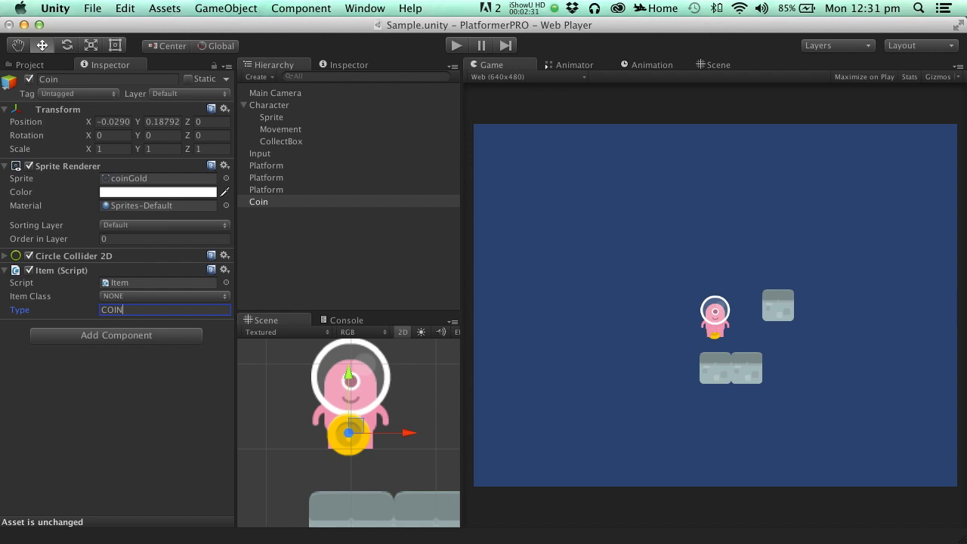
{"action": "left_click", "coordinate": [172, 296]}
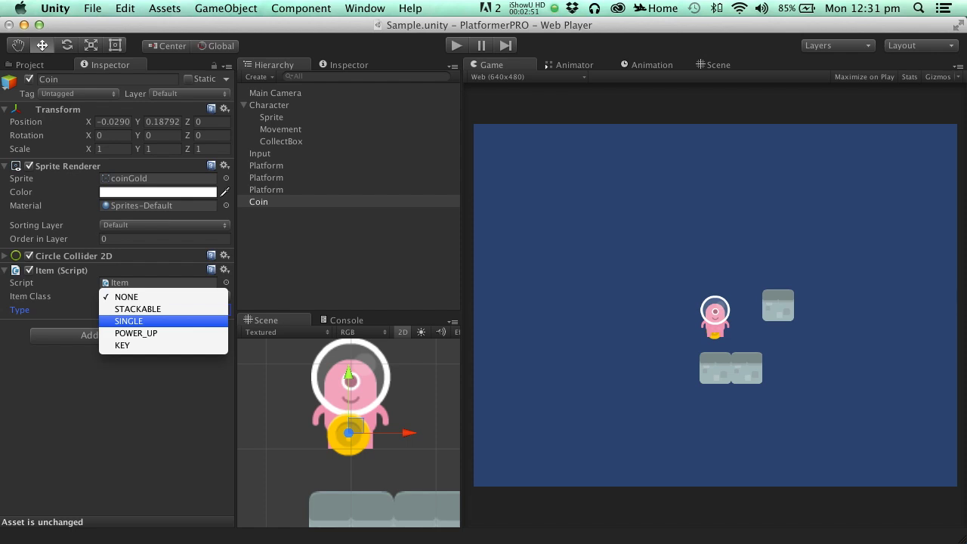
{"action": "key", "text": "Return"}
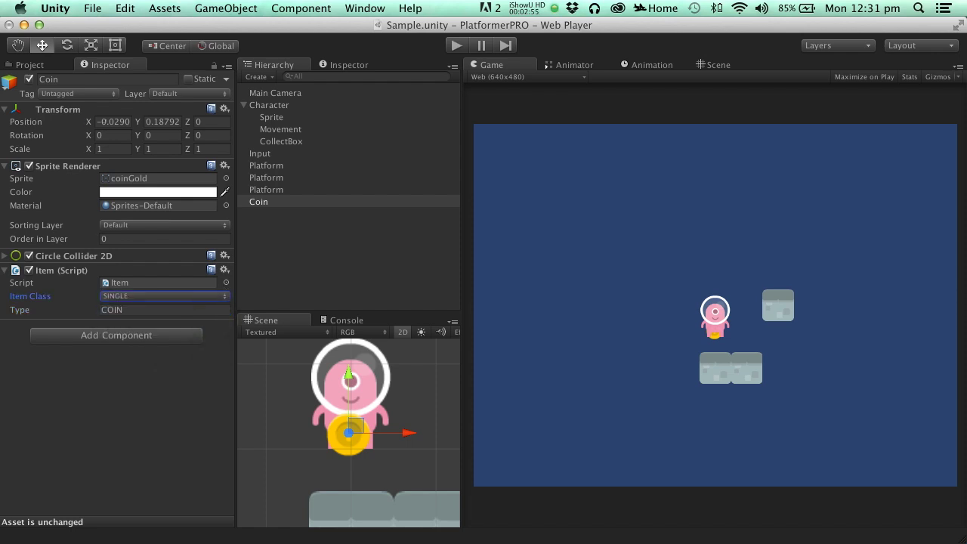
- Position the Coin at X 2, Y 2 above the right platform
{"action": "left_click", "coordinate": [113, 122]}
{"action": "type", "text": "2"}
{"action": "left_click", "coordinate": [160, 122]}
{"action": "type", "text": "2"}
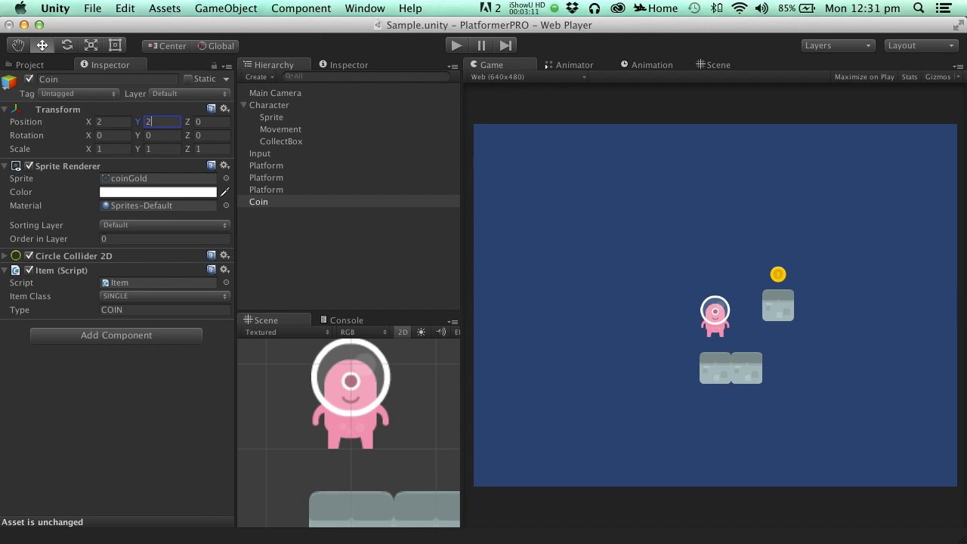
- Assign the Coin to the Collectable layer, then select CollectBox to check it
{"action": "left_click", "coordinate": [189, 94]}
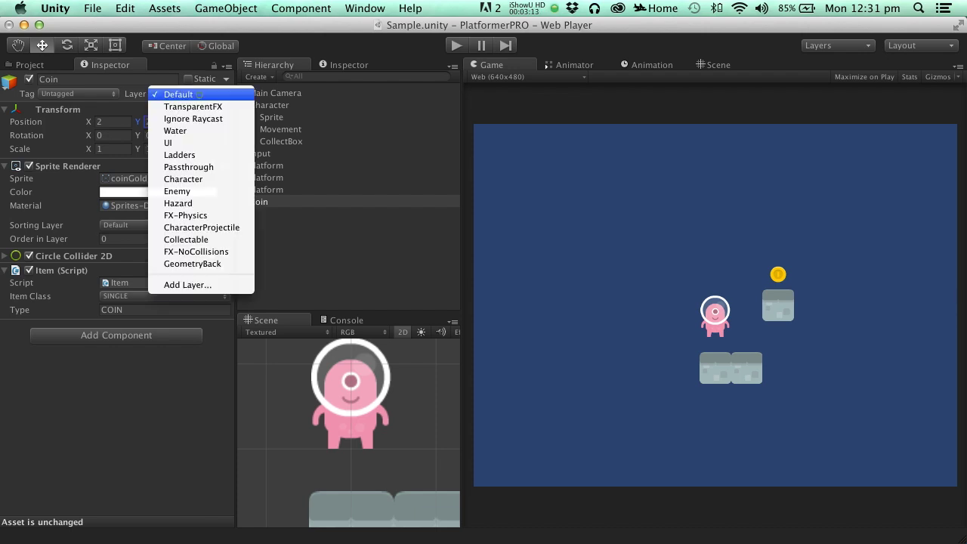
{"action": "left_click", "coordinate": [186, 239]}
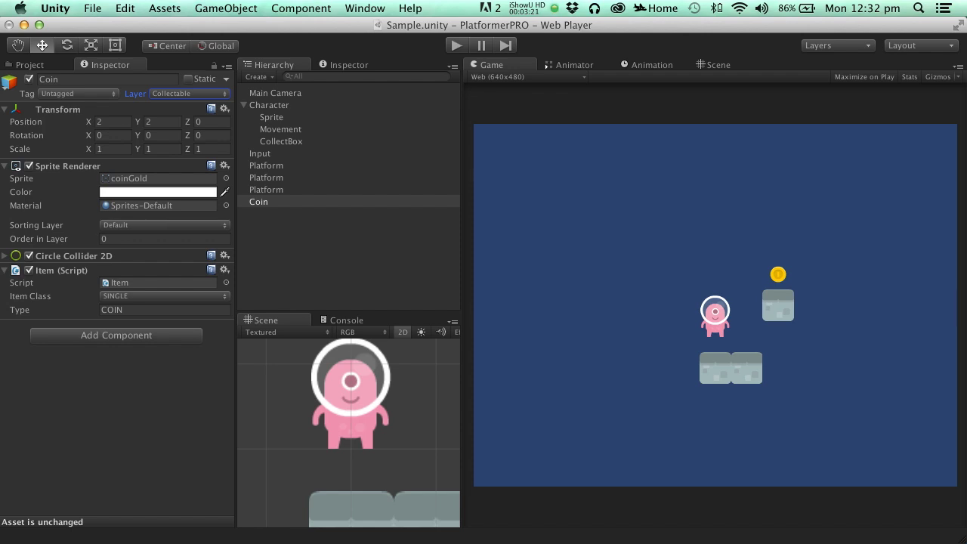
{"action": "left_click", "coordinate": [281, 141]}
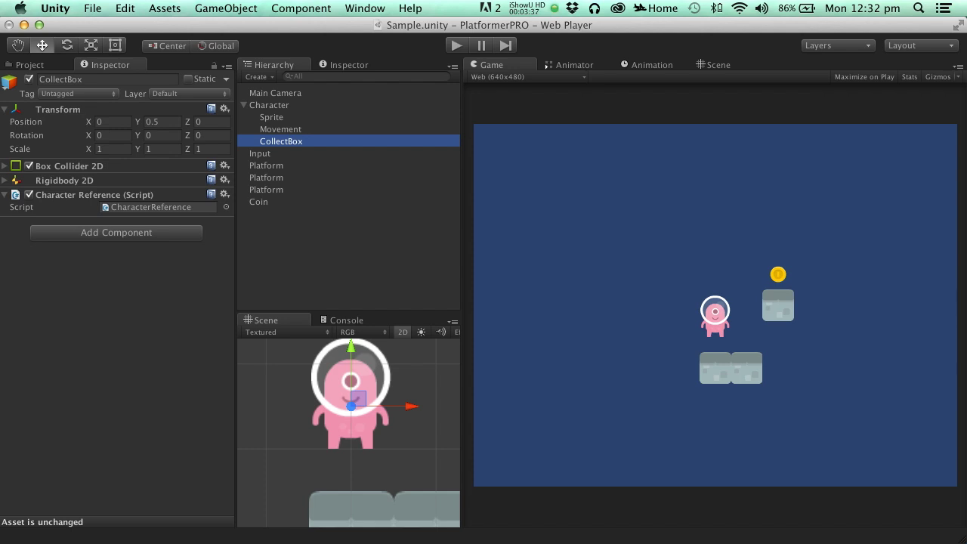
- Set Character and all its children to the Character layer
{"action": "left_click", "coordinate": [269, 105]}
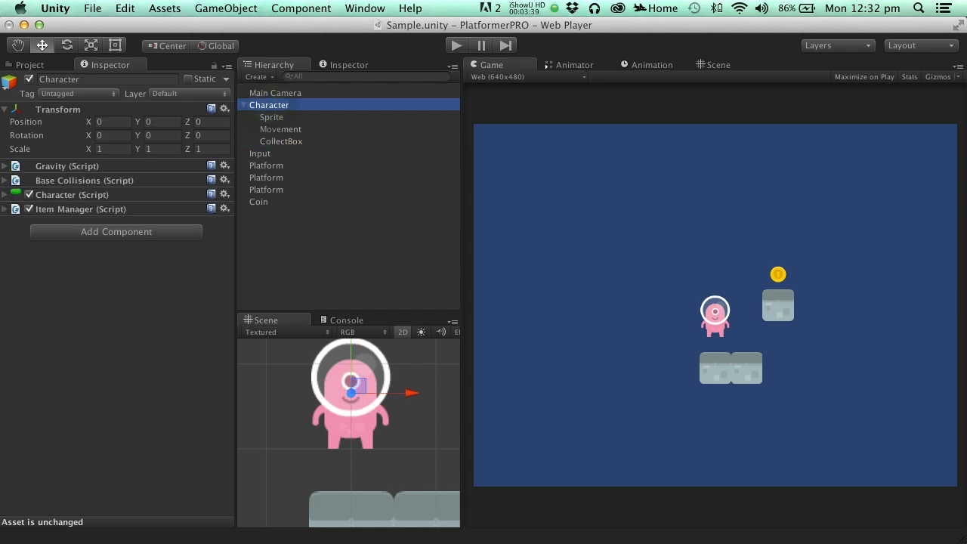
{"action": "left_click", "coordinate": [180, 94]}
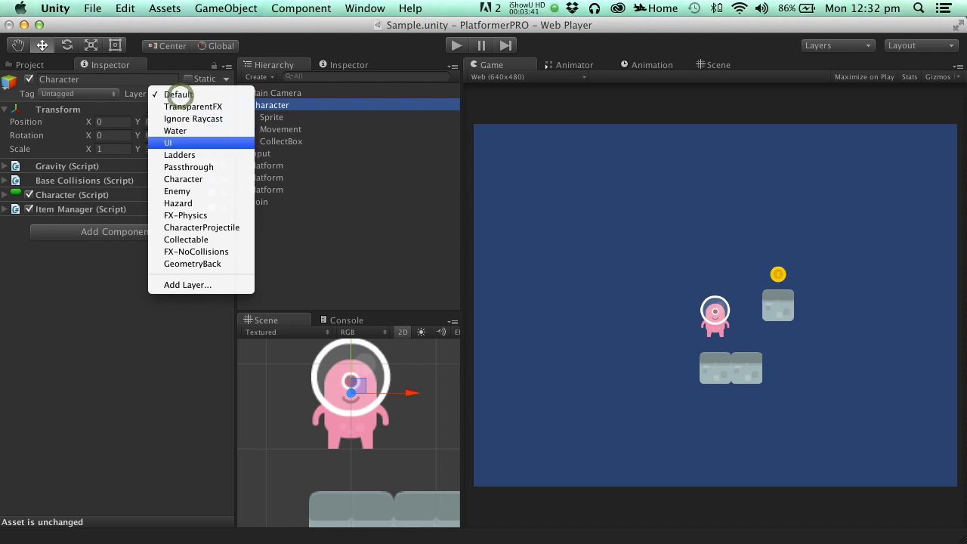
{"action": "left_click", "coordinate": [185, 179]}
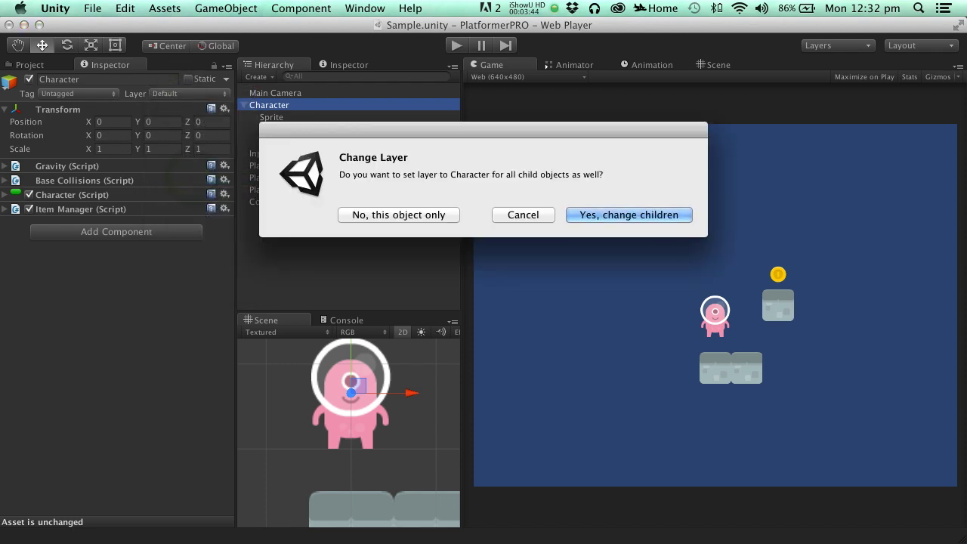
{"action": "left_click", "coordinate": [637, 219]}
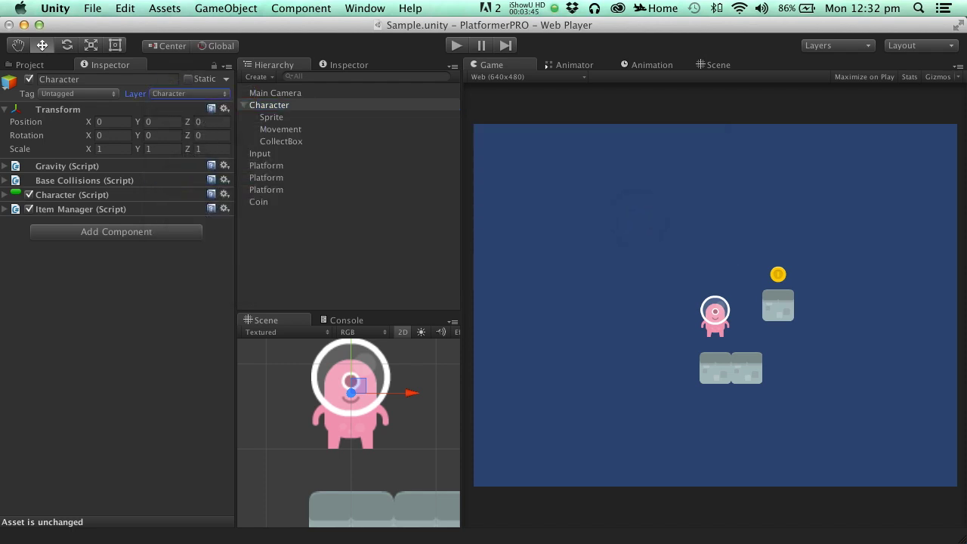
- Play the scene, moving right and jumping to collect the coin
{"action": "left_click", "coordinate": [457, 45]}
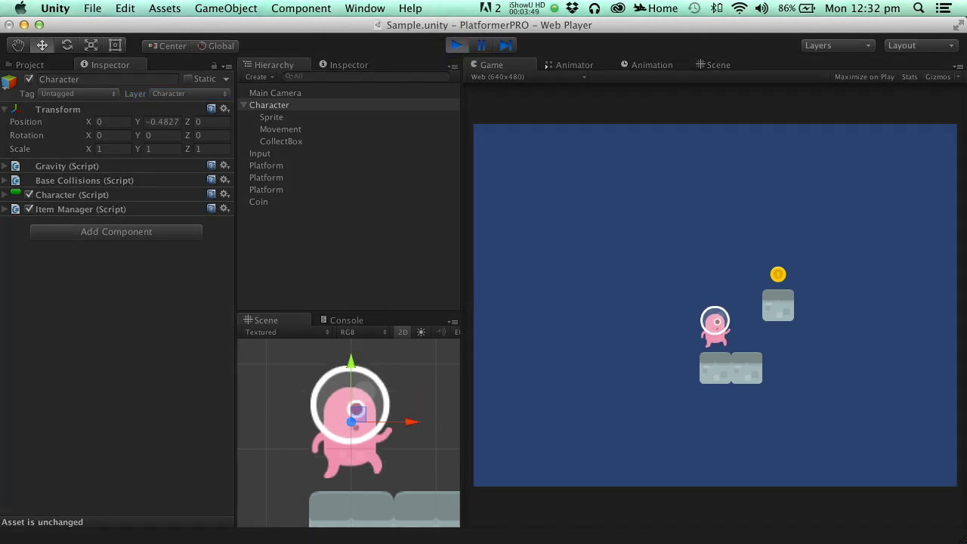
{"action": "key", "text": "Right"}
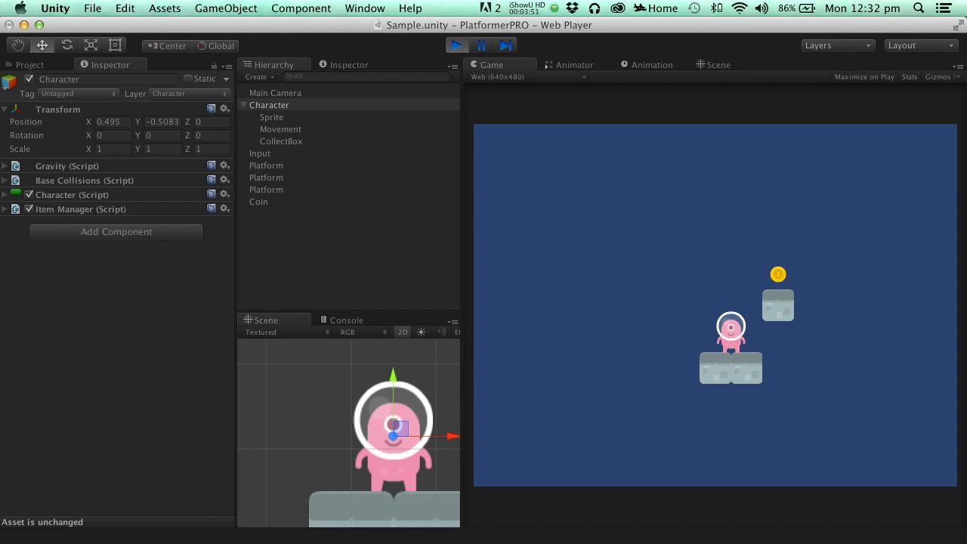
{"action": "key", "text": "space"}
{"action": "key", "text": "Right"}
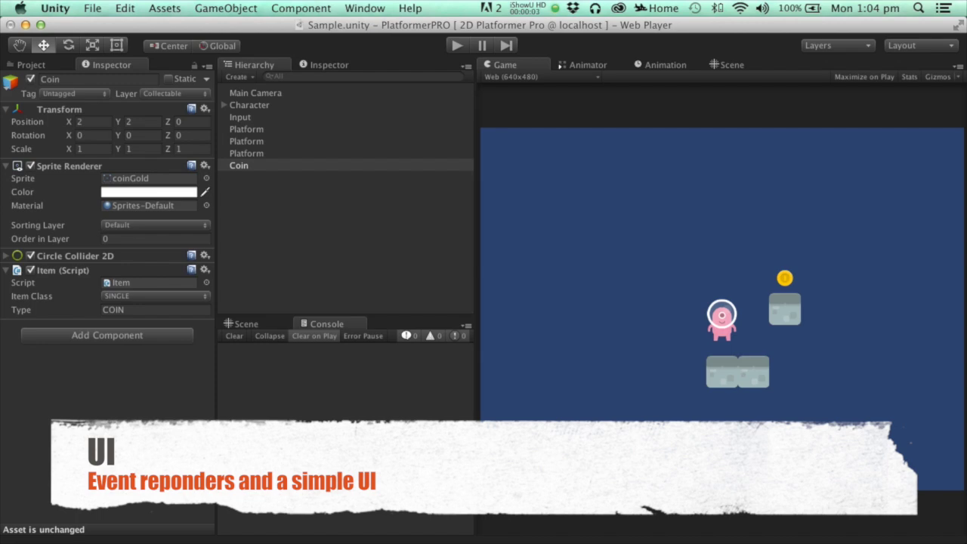
- Search the Project for Part and drag ParticleSpinner onto the Coin as its child
{"action": "left_click", "coordinate": [31, 65]}
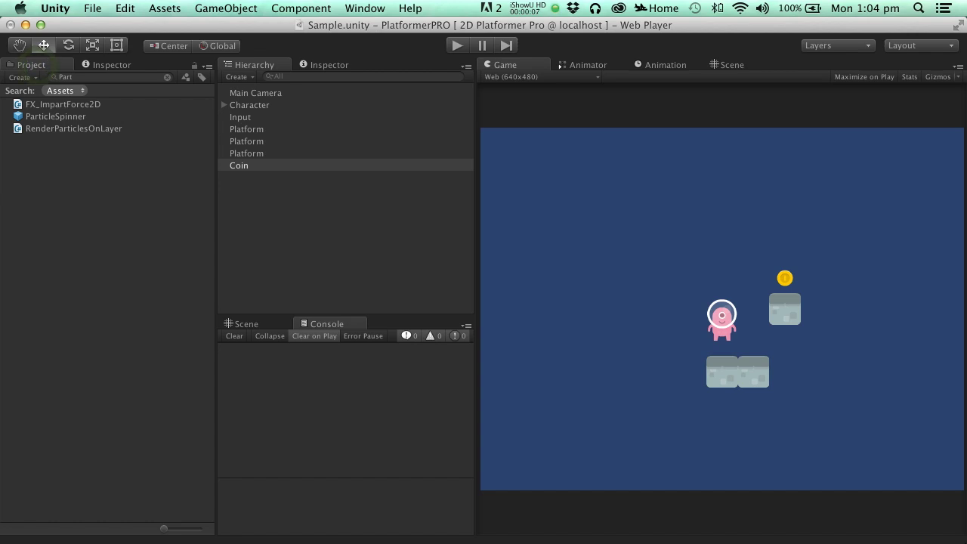
{"action": "left_click_drag", "start_coordinate": [55, 117], "coordinate": [249, 166]}
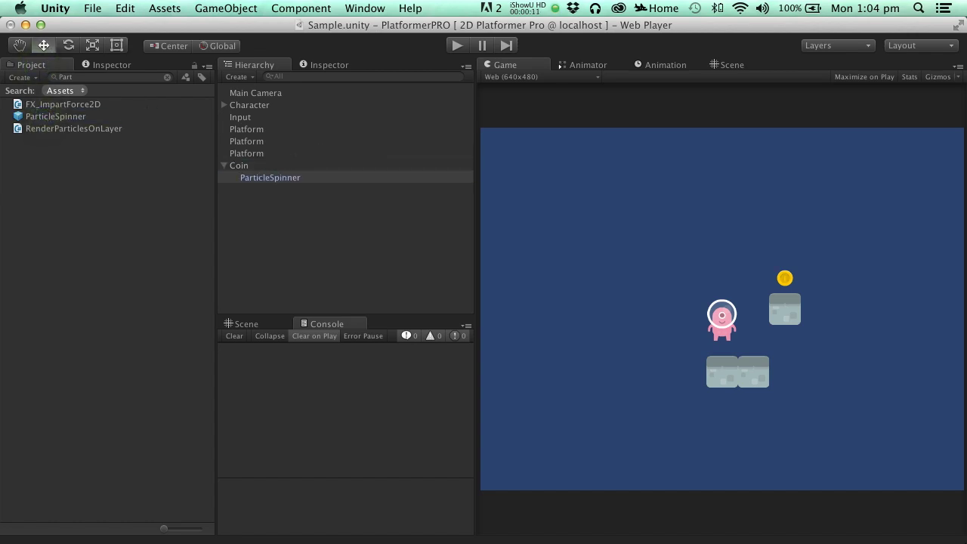
{"action": "left_click", "coordinate": [108, 65]}
{"action": "left_click", "coordinate": [248, 165]}
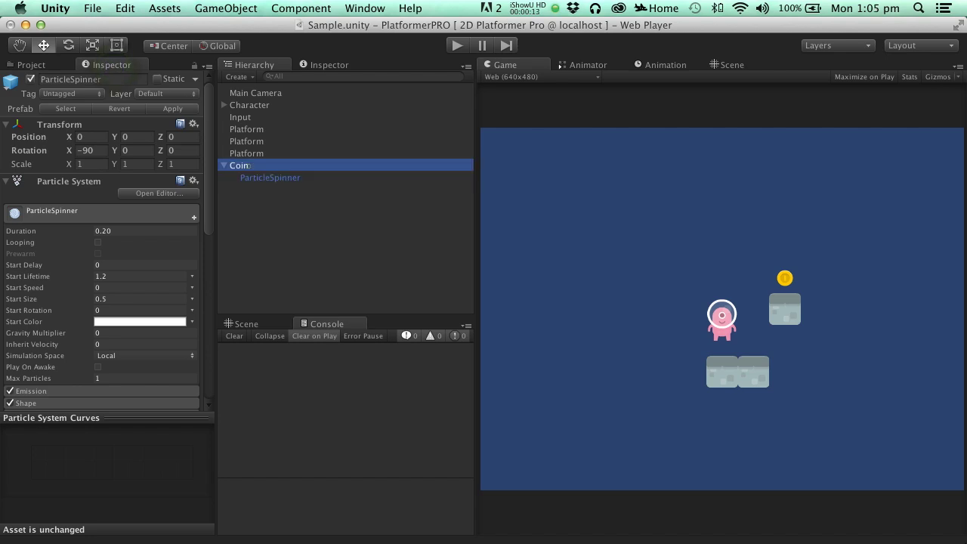
{"action": "left_click", "coordinate": [130, 296]}
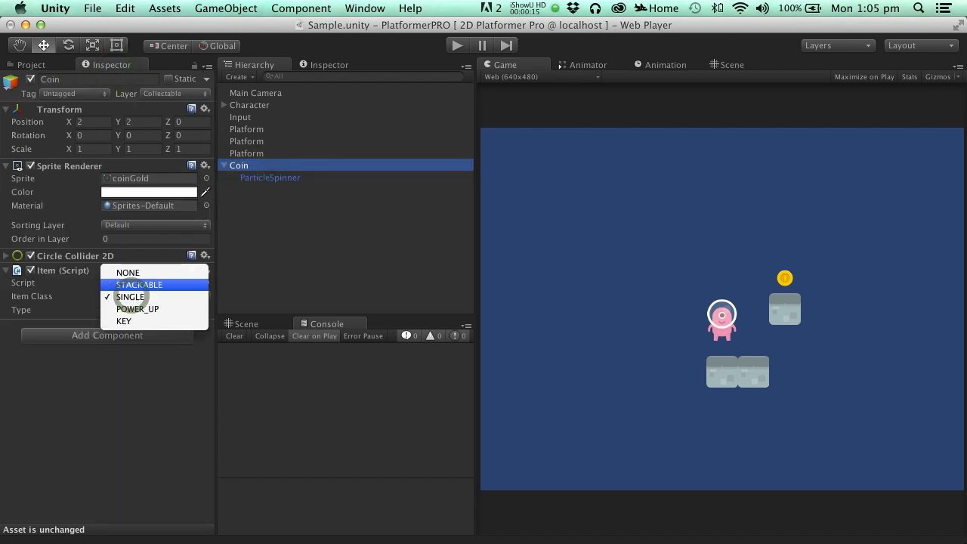
- Switch Item Class to STACKABLE and add an Event Responder with Sender Coin, Component Item
{"action": "left_click", "coordinate": [150, 285]}
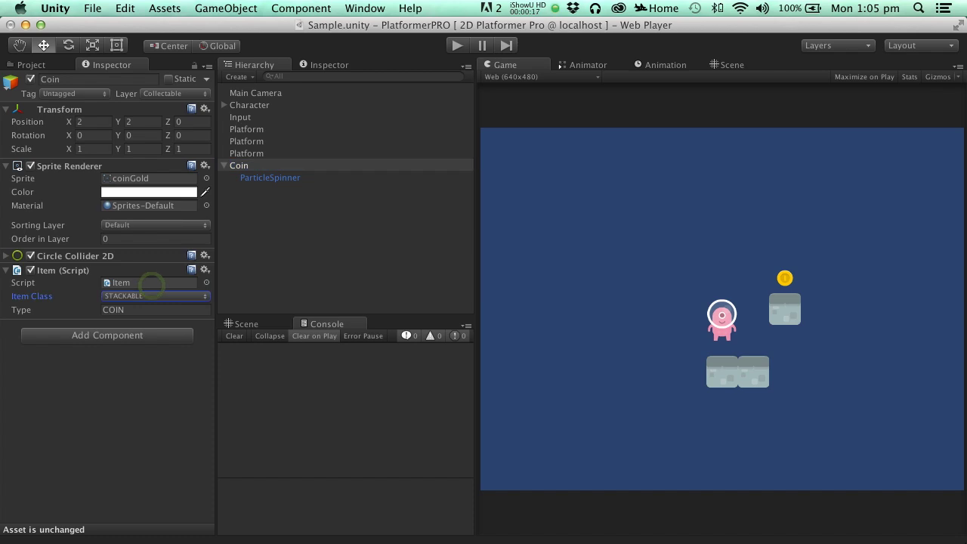
{"action": "left_click", "coordinate": [108, 335]}
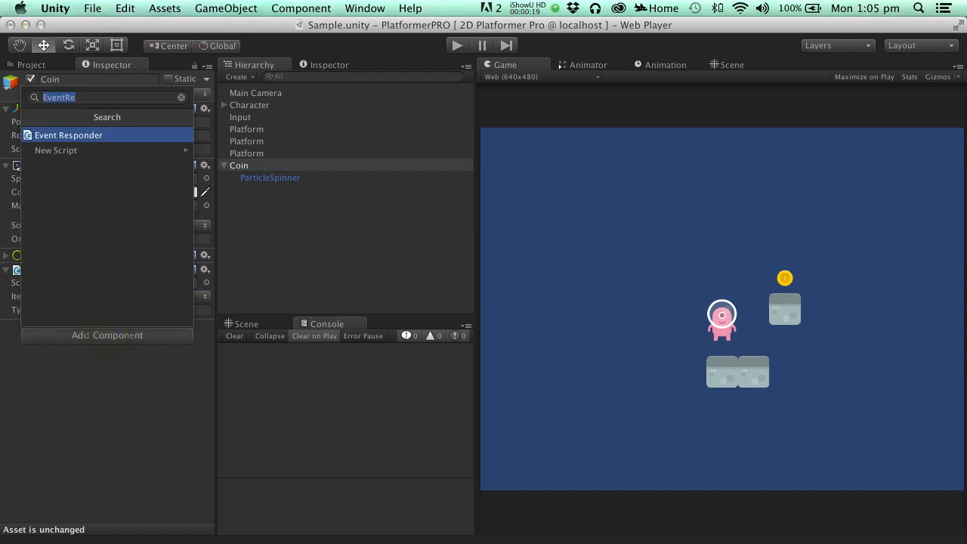
{"action": "key", "text": "Return"}
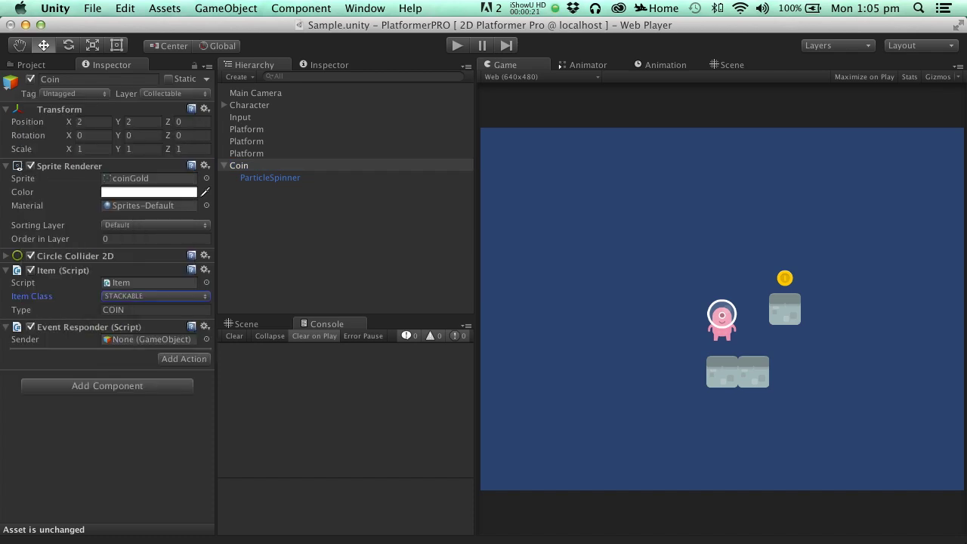
{"action": "left_click_drag", "start_coordinate": [240, 165], "coordinate": [151, 339]}
{"action": "left_click", "coordinate": [152, 352]}
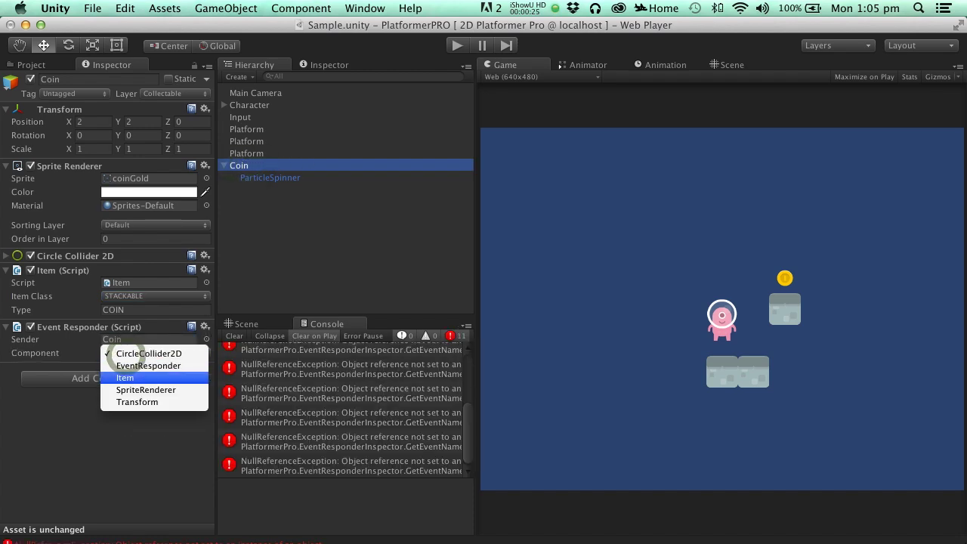
{"action": "left_click", "coordinate": [125, 378]}
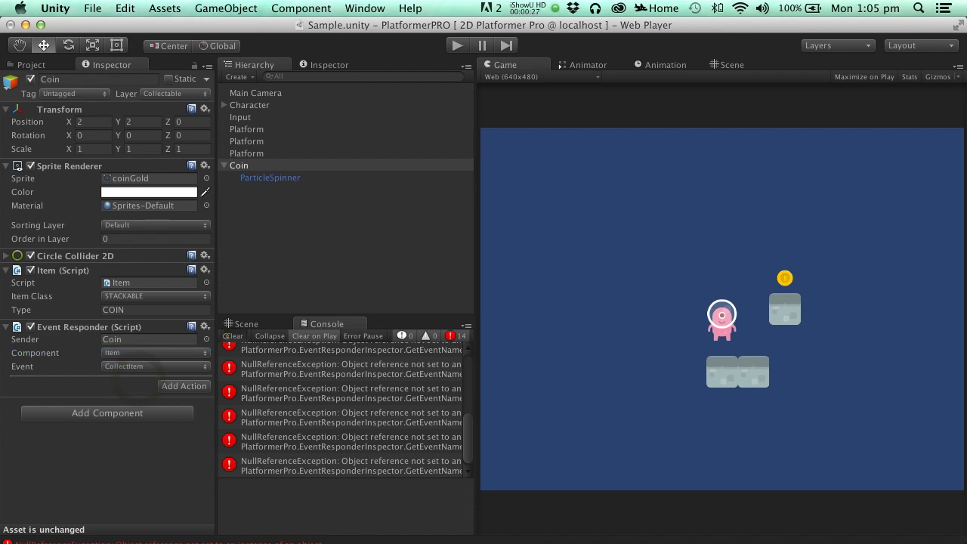
{"action": "left_click", "coordinate": [233, 336]}
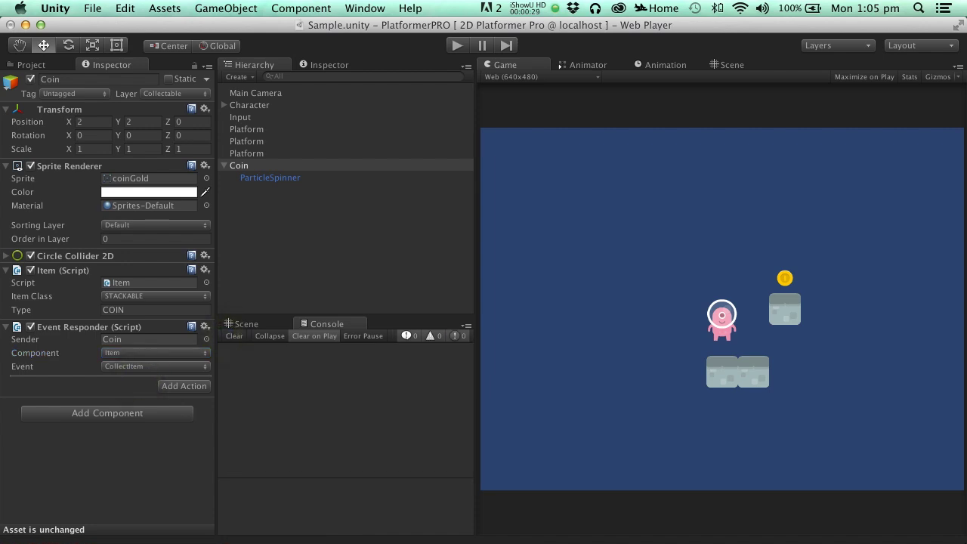
{"action": "left_click", "coordinate": [183, 385]}
- Make the first action DISABLE_BEHAVIOUR targeting the Coin's Sprite Renderer
{"action": "left_click", "coordinate": [185, 434]}
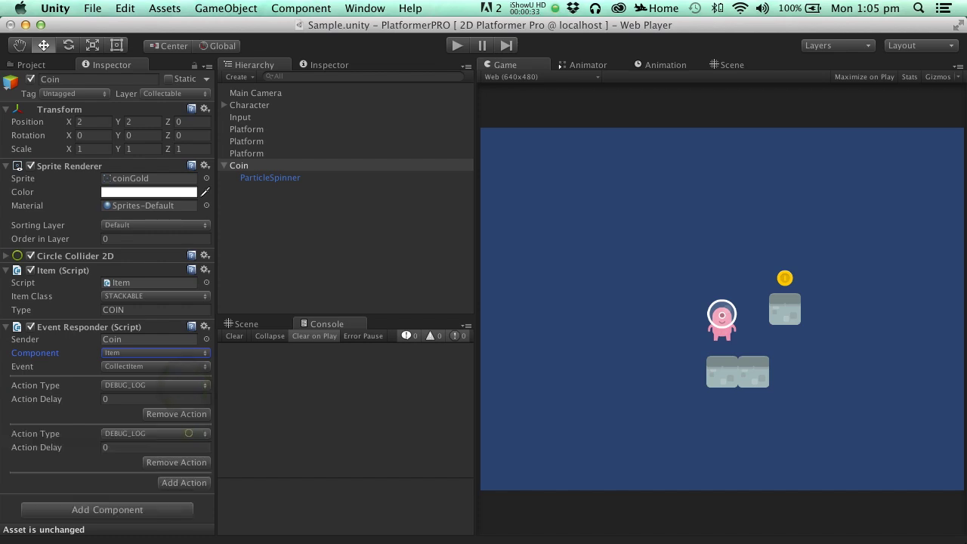
{"action": "left_click", "coordinate": [148, 386]}
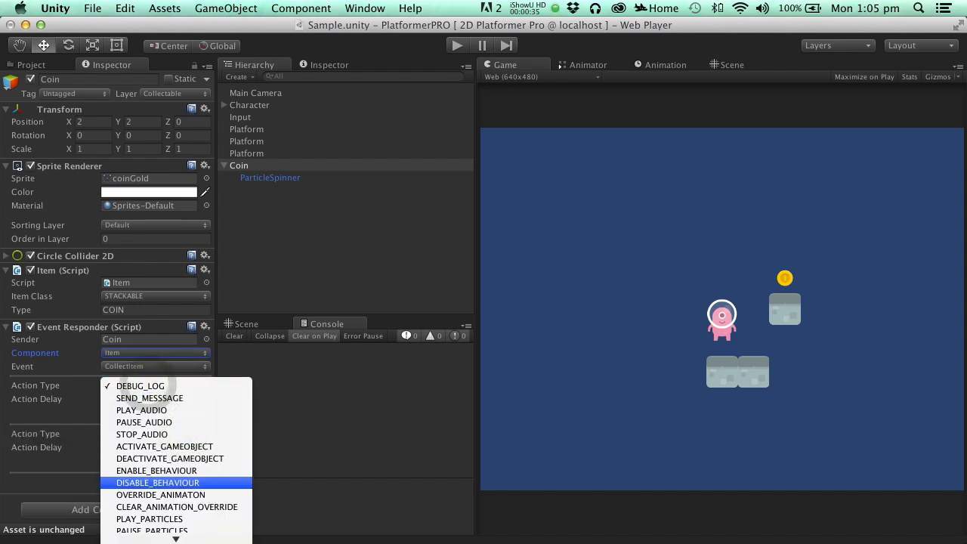
{"action": "left_click", "coordinate": [174, 483]}
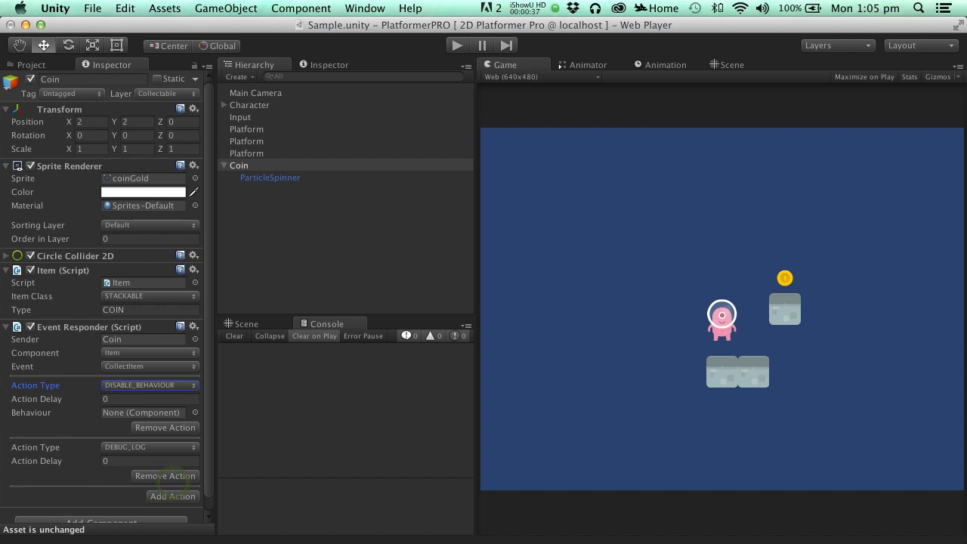
{"action": "left_click_drag", "start_coordinate": [48, 164], "coordinate": [122, 413]}
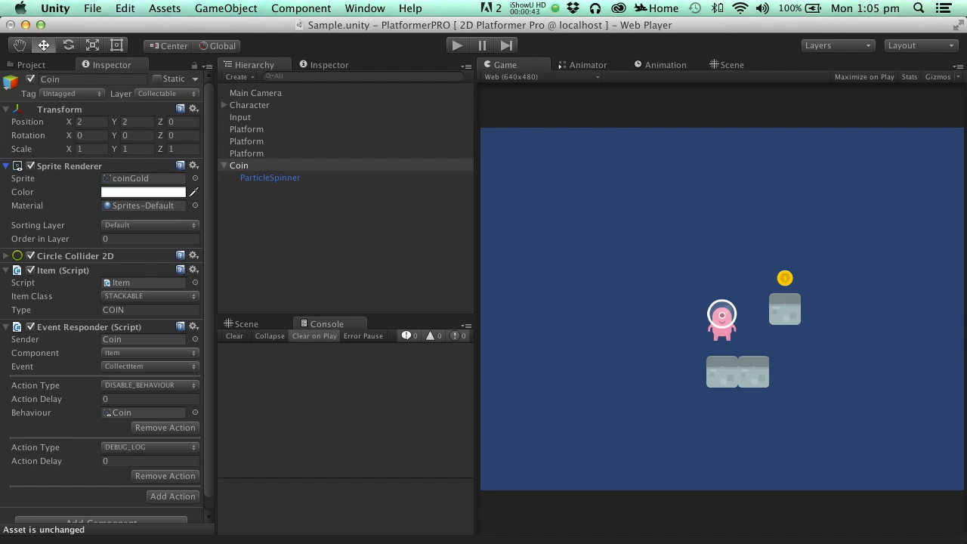
- Make the second action PLAY_PARTICLES using ParticleSpinner
{"action": "scroll", "coordinate": [106, 296], "scroll_direction": "down", "scroll_amount": 1}
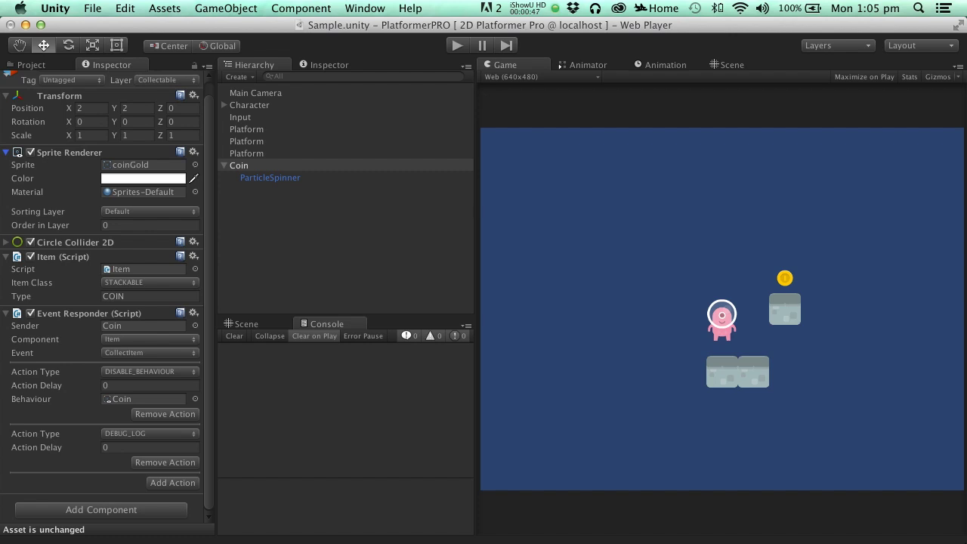
{"action": "left_click", "coordinate": [128, 433]}
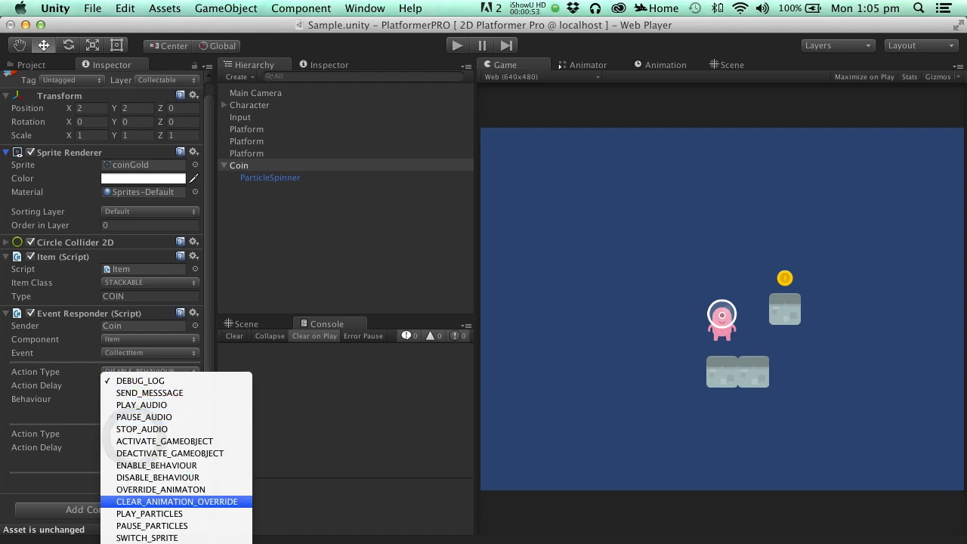
{"action": "left_click", "coordinate": [148, 514]}
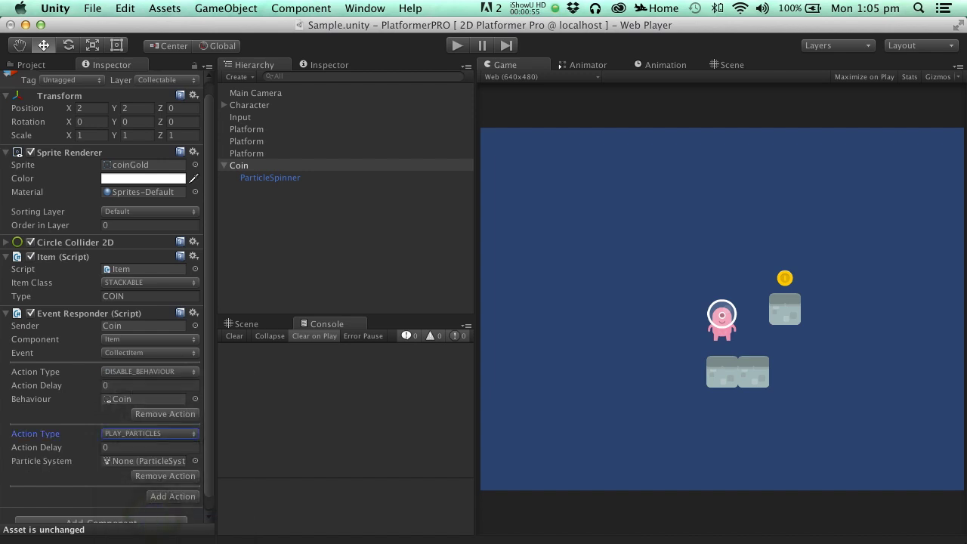
{"action": "left_click_drag", "start_coordinate": [270, 178], "coordinate": [163, 460]}
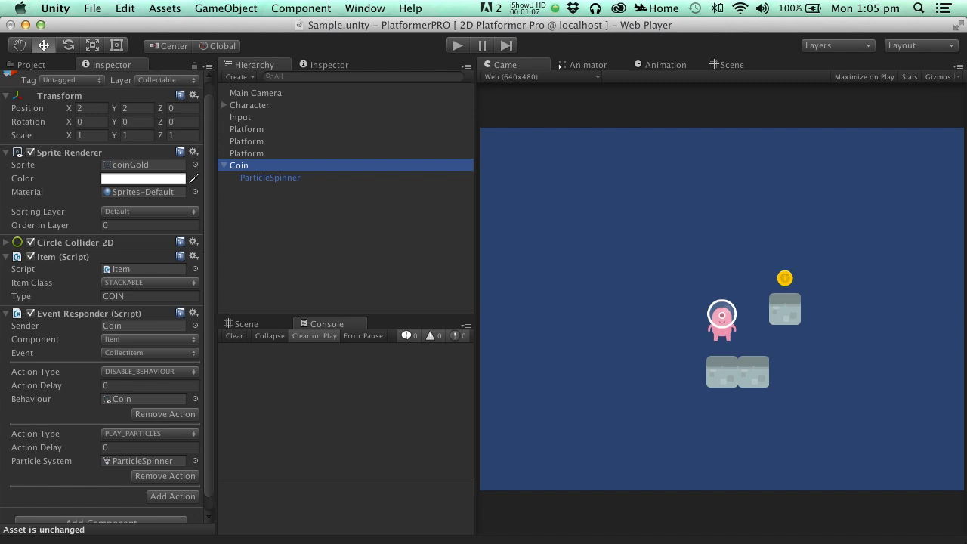
{"action": "left_click", "coordinate": [225, 8]}
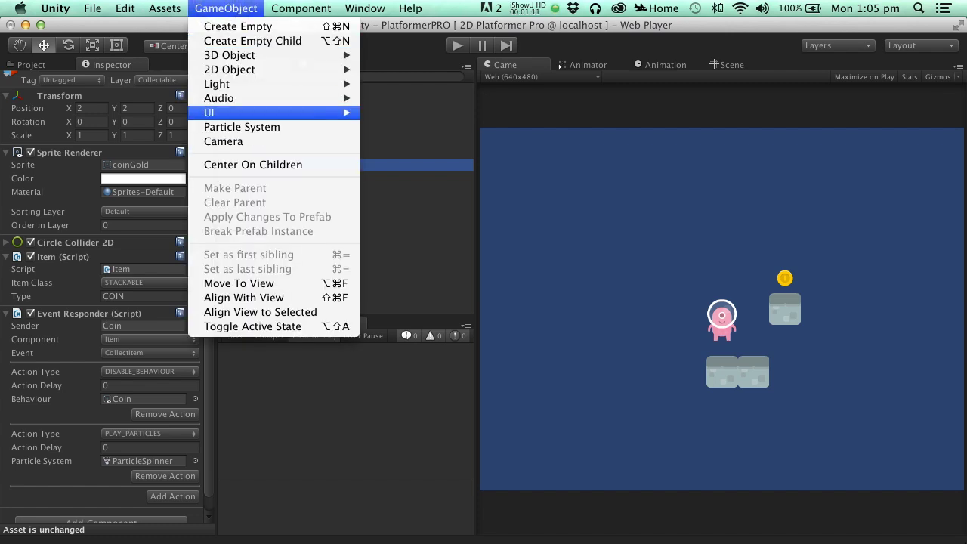
- Create a UI Canvas, then two empty GameObjects both placed directly under Canvas
{"action": "mouse_move", "coordinate": [302, 111]}
{"action": "left_click", "coordinate": [410, 241]}
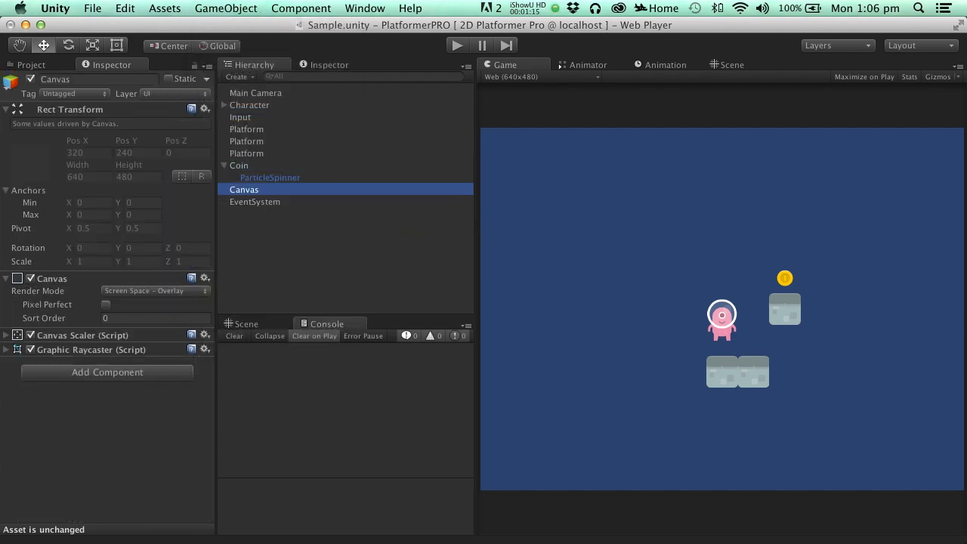
{"action": "left_click", "coordinate": [226, 8]}
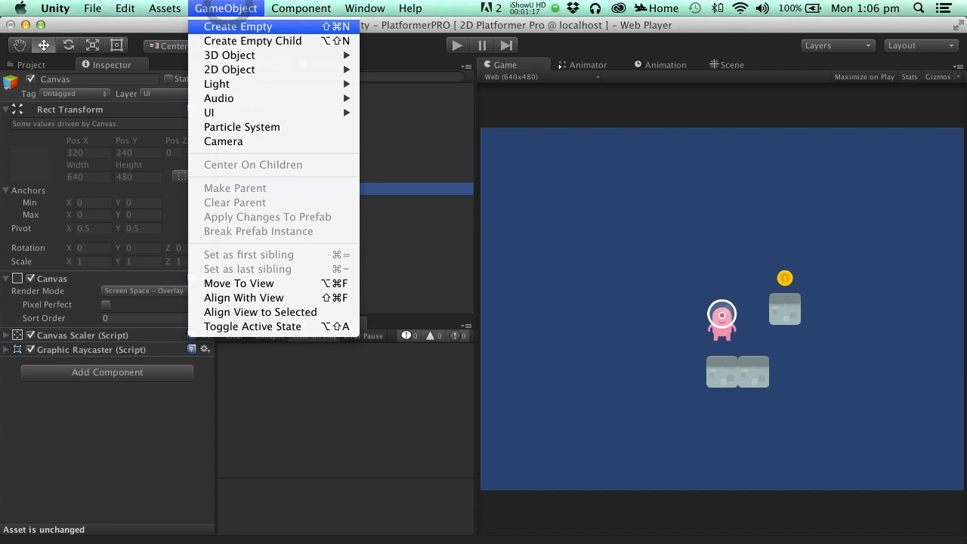
{"action": "left_click", "coordinate": [252, 41]}
{"action": "left_click", "coordinate": [225, 9]}
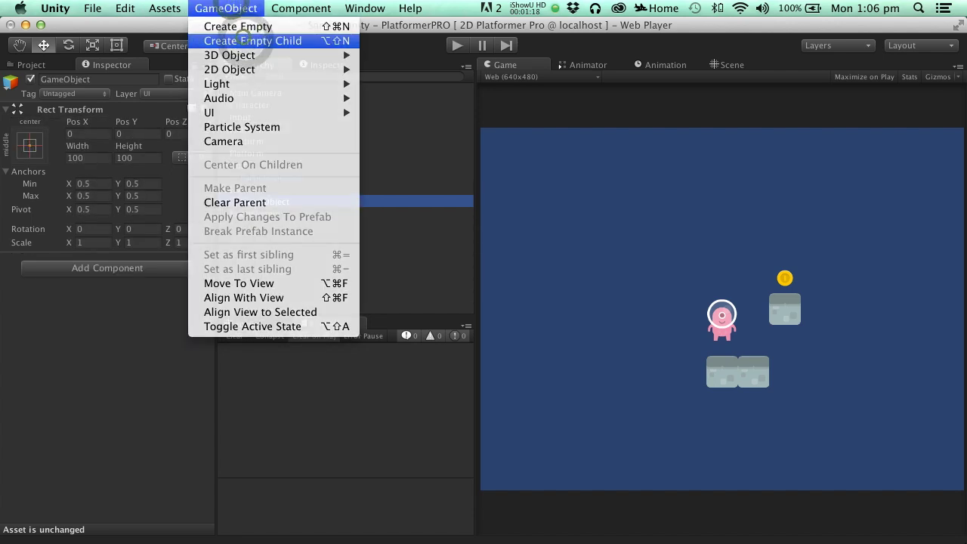
{"action": "left_click", "coordinate": [252, 41]}
{"action": "left_click_drag", "start_coordinate": [273, 217], "coordinate": [260, 219]}
{"action": "left_click", "coordinate": [261, 202]}
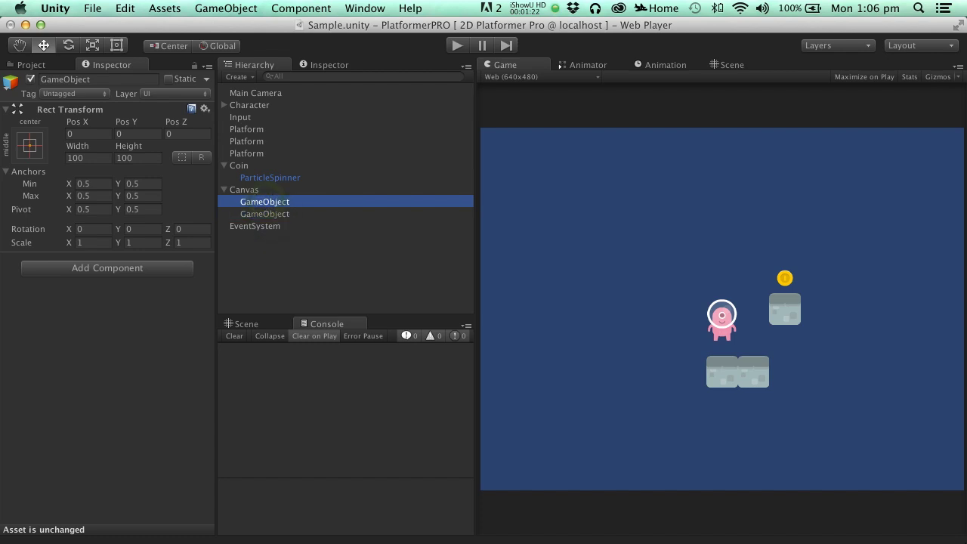
- Add an Image showing coinGold with Preserve Aspect, sized 32×32
{"action": "left_click", "coordinate": [138, 268]}
{"action": "type", "text": "Sprite"}
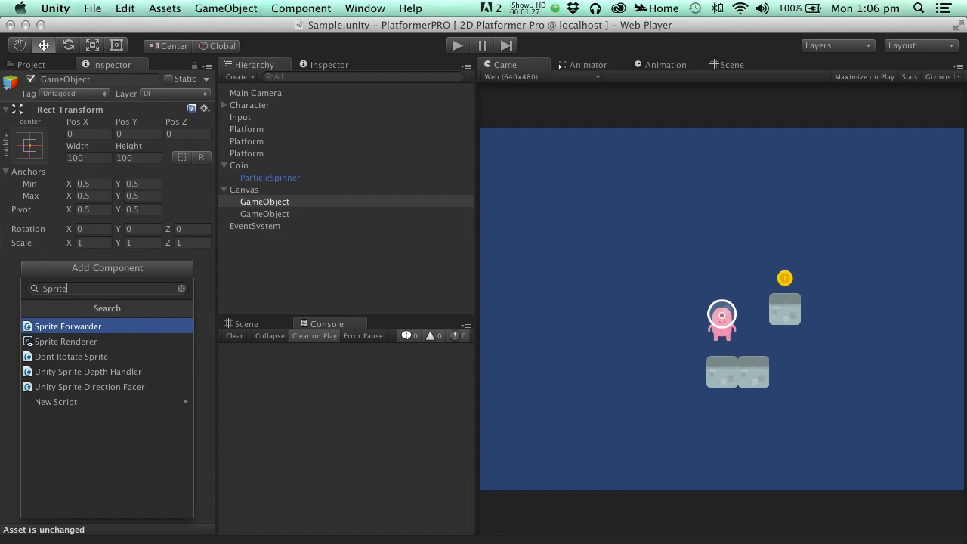
{"action": "key", "text": "super+a"}
{"action": "type", "text": "Image"}
{"action": "key", "text": "Return"}
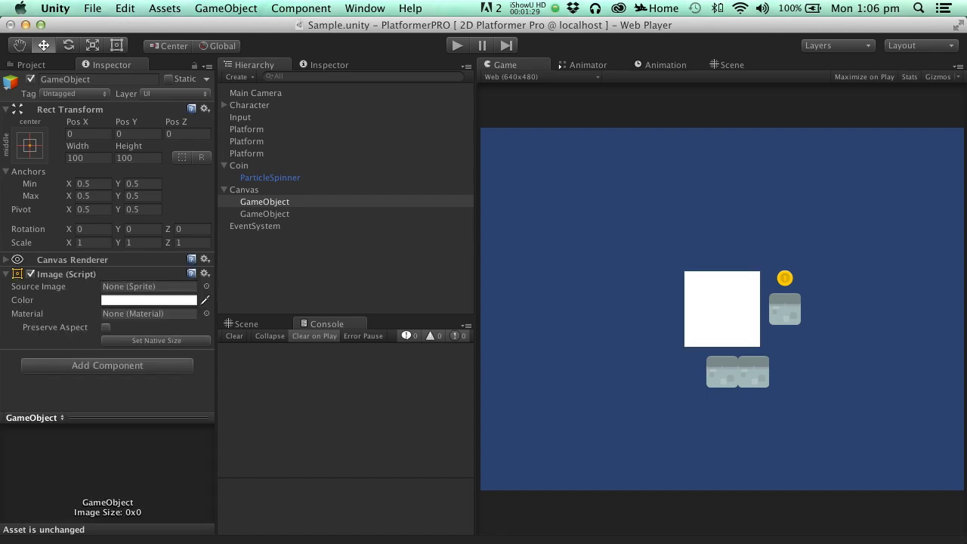
{"action": "left_click", "coordinate": [206, 286]}
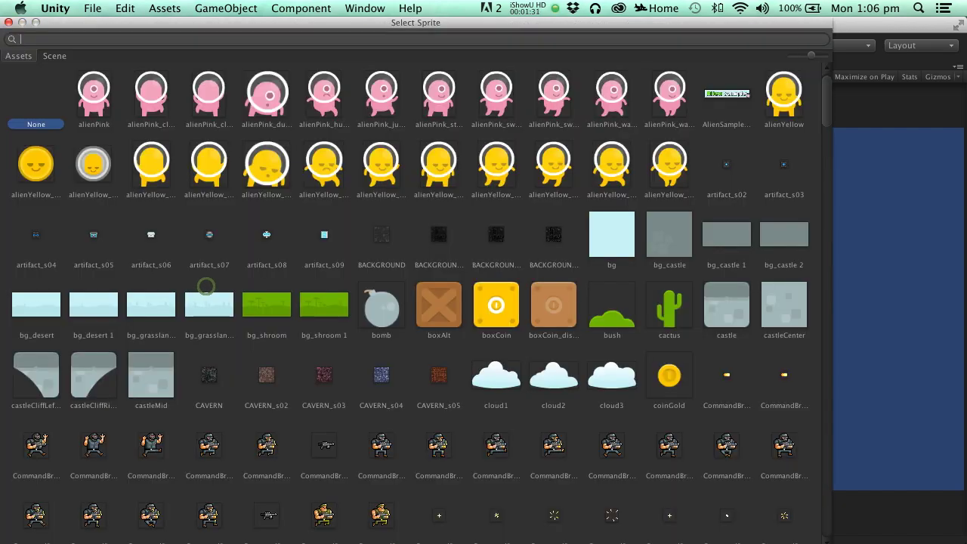
{"action": "double_click", "coordinate": [664, 367]}
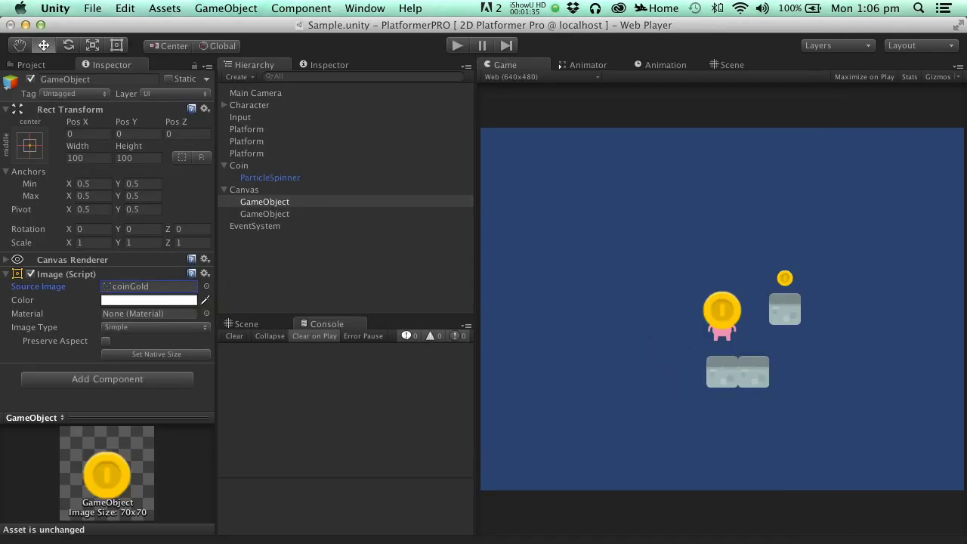
{"action": "left_click", "coordinate": [106, 341]}
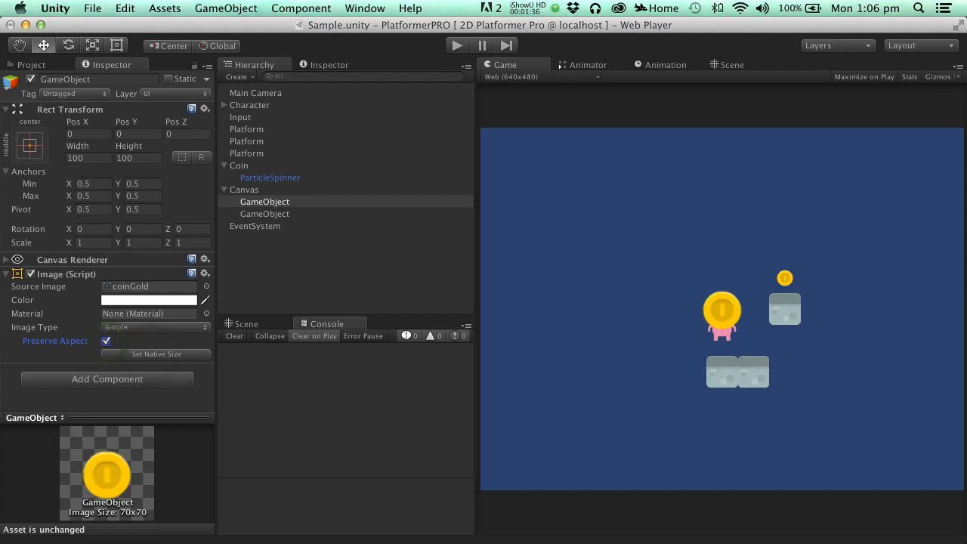
{"action": "left_click", "coordinate": [84, 158]}
{"action": "type", "text": "32"}
{"action": "left_click", "coordinate": [151, 159]}
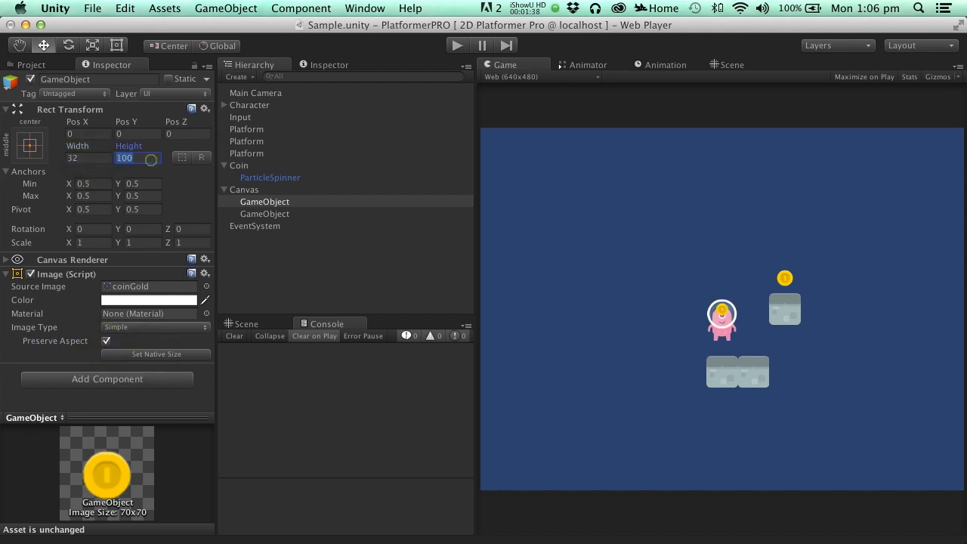
{"action": "type", "text": "32"}
- Anchor the coin icon top-left at position X 30, Y -30
{"action": "left_click", "coordinate": [30, 145]}
{"action": "left_click", "coordinate": [82, 262]}
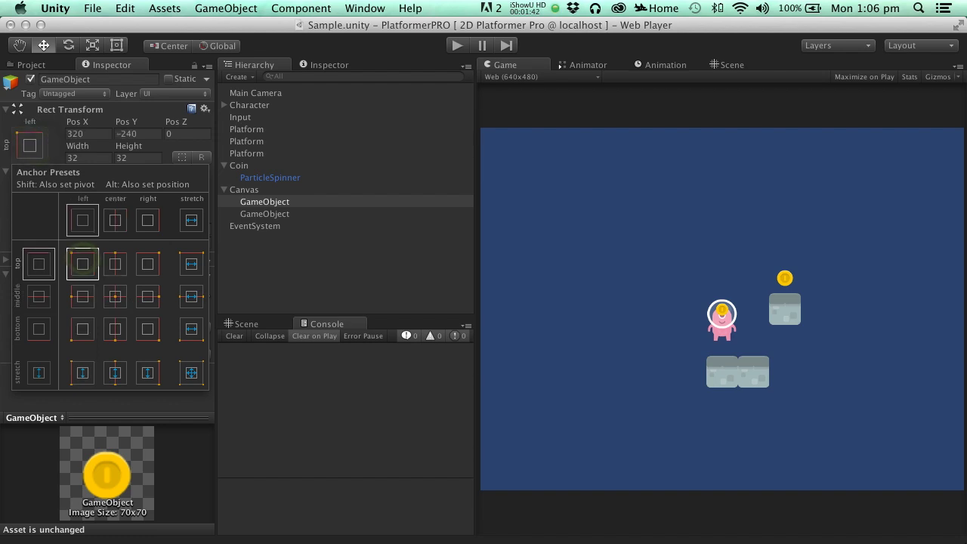
{"action": "left_click", "coordinate": [85, 134]}
{"action": "type", "text": "60"}
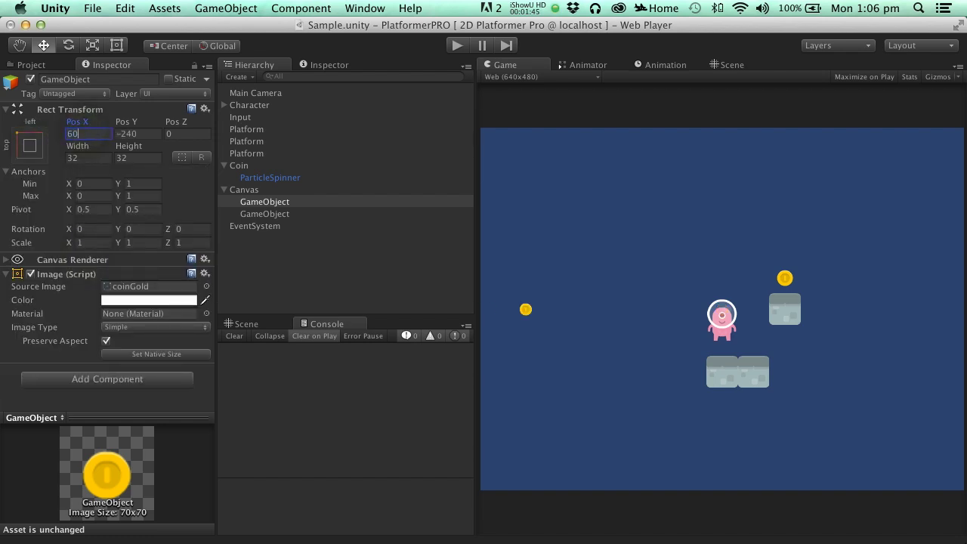
{"action": "left_click", "coordinate": [126, 134]}
{"action": "type", "text": "-60"}
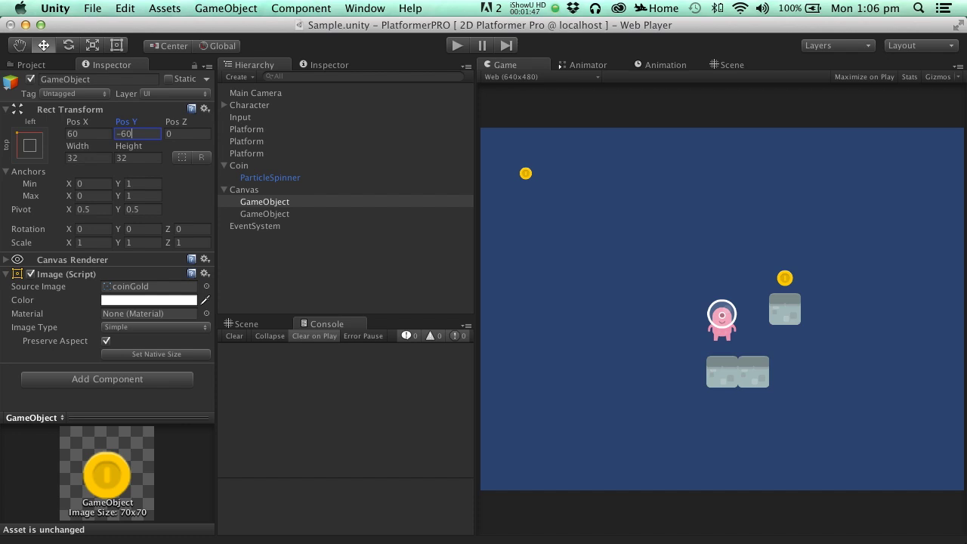
{"action": "key", "text": "BackSpace"}
{"action": "key", "text": "BackSpace"}
{"action": "type", "text": "30"}
{"action": "key", "text": "Return"}
{"action": "left_click", "coordinate": [73, 134]}
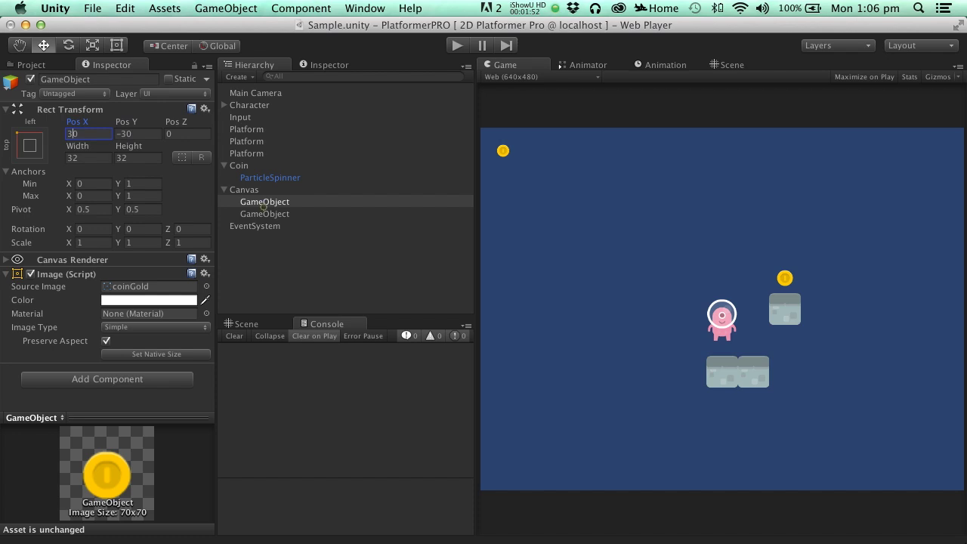
- Rename the coin icon object to Sprite
{"action": "left_click", "coordinate": [265, 214]}
{"action": "left_click", "coordinate": [264, 202]}
{"action": "key", "text": "Return"}
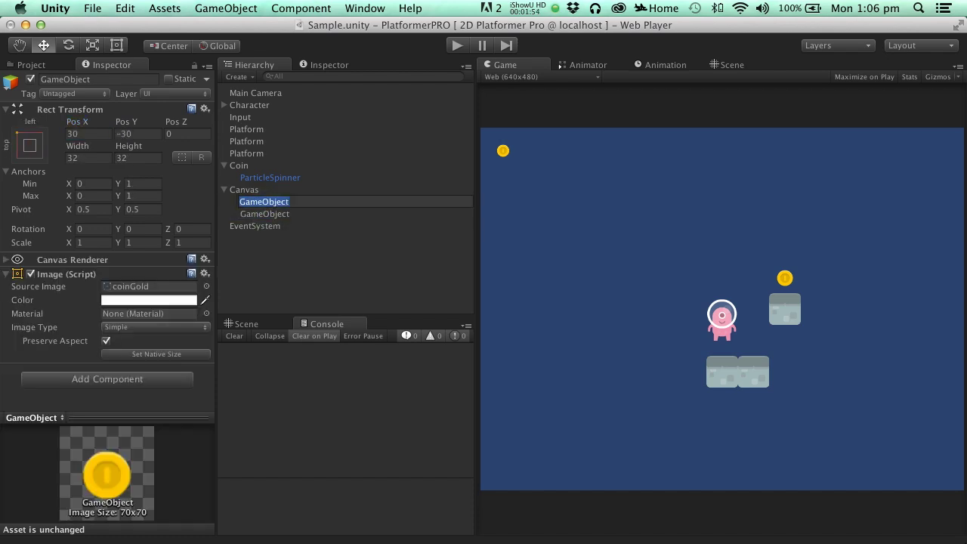
{"action": "type", "text": "Sprite"}
{"action": "key", "text": "Return"}
{"action": "key", "text": "Down"}
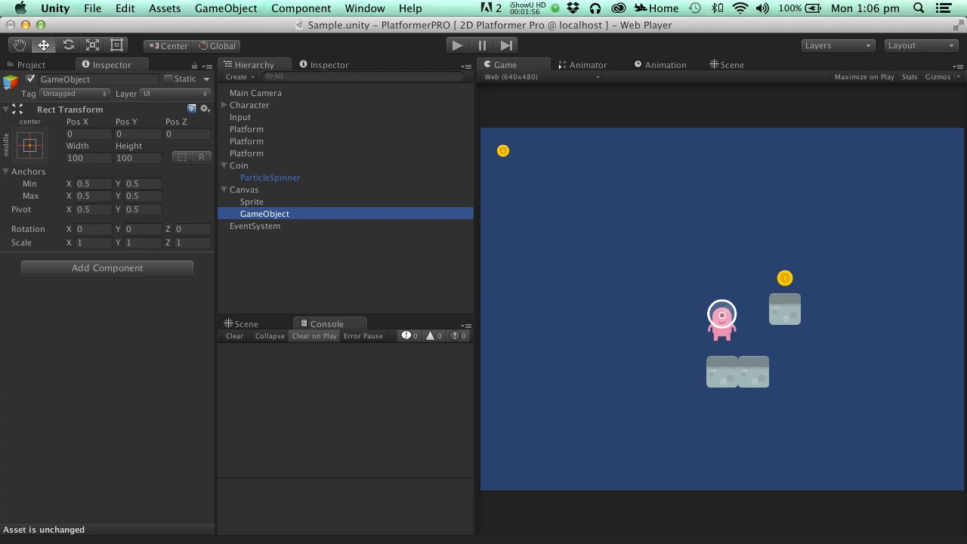
- Add a Text component to the second GameObject and rename it CoinText
{"action": "left_click", "coordinate": [144, 271]}
{"action": "type", "text": "Te"}
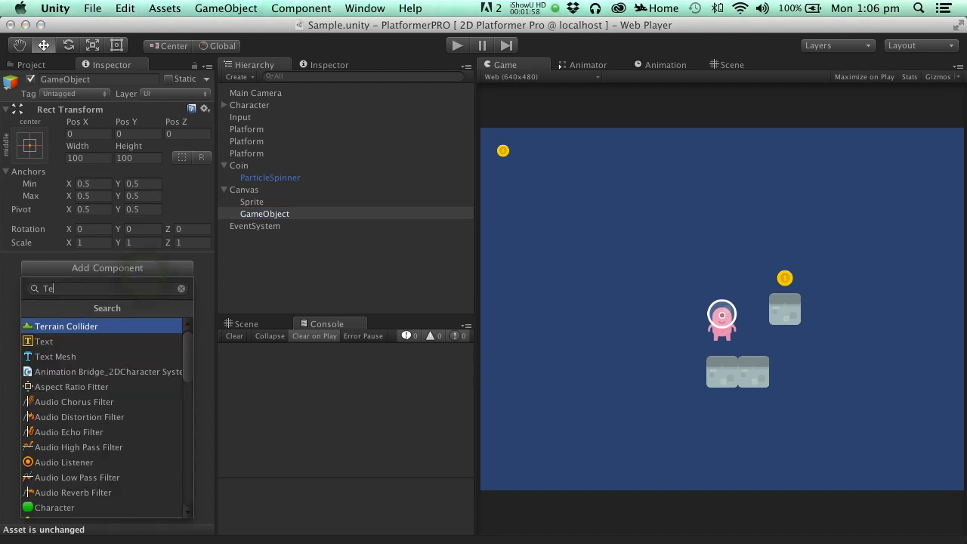
{"action": "type", "text": "xt"}
{"action": "left_click", "coordinate": [47, 327]}
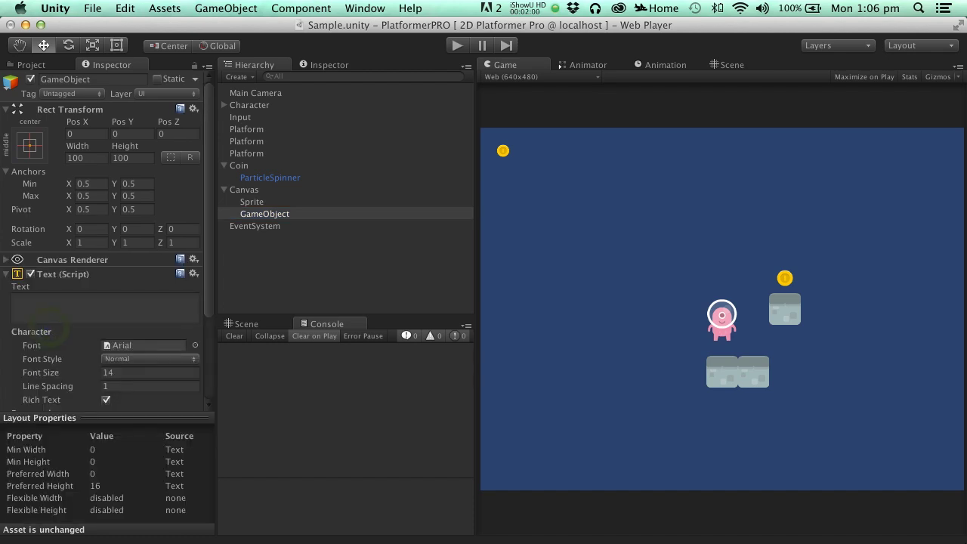
{"action": "left_click", "coordinate": [264, 214]}
{"action": "left_click", "coordinate": [266, 214]}
{"action": "type", "text": "T"}
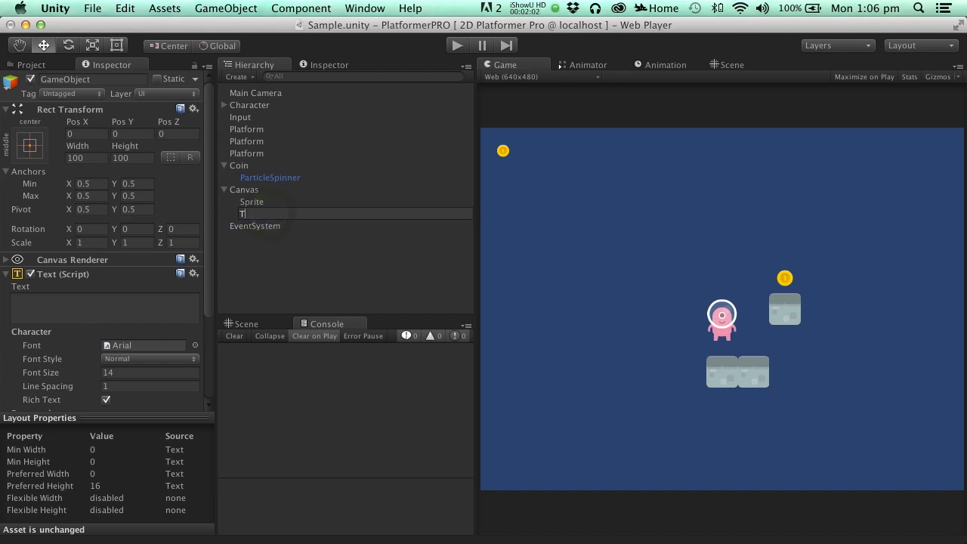
{"action": "key", "text": "BackSpace"}
{"action": "type", "text": "CoinText"}
{"action": "key", "text": "Return"}
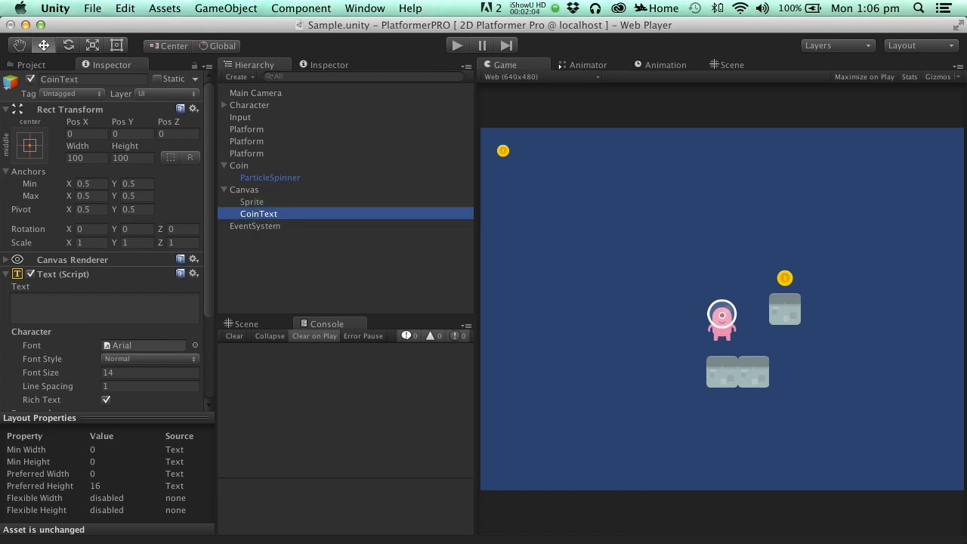
- Enter 12 as the label text and anchor it to the top-left corner
{"action": "left_click", "coordinate": [102, 302]}
{"action": "type", "text": "12"}
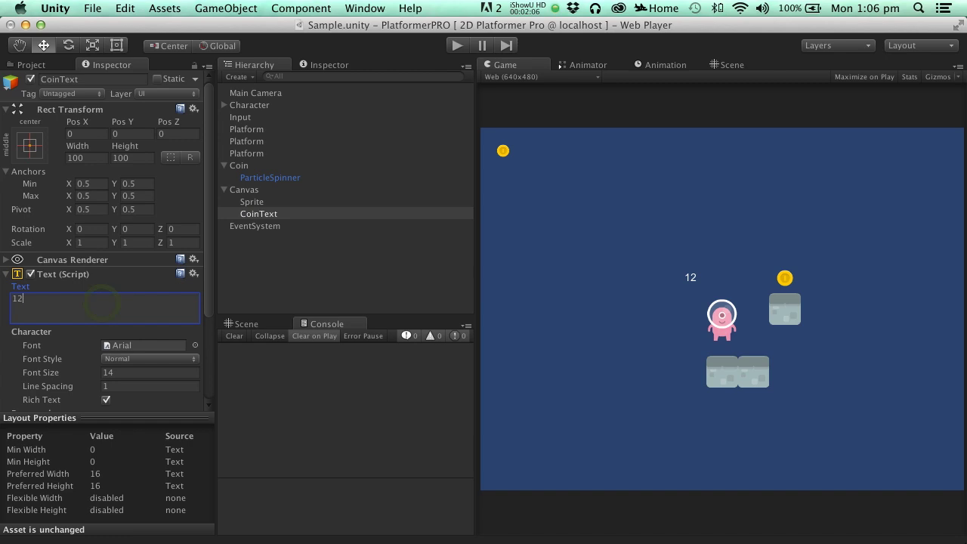
{"action": "left_click", "coordinate": [30, 145]}
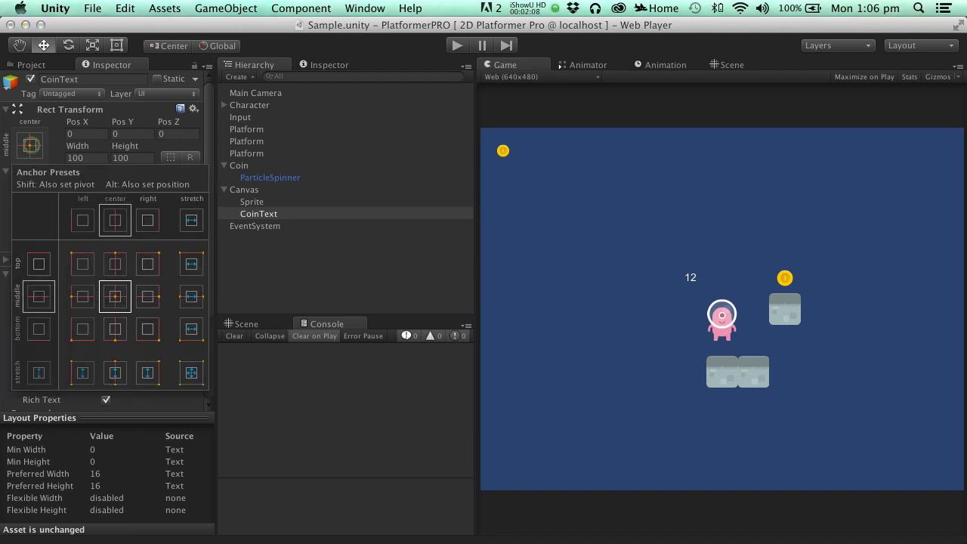
{"action": "left_click", "coordinate": [82, 263]}
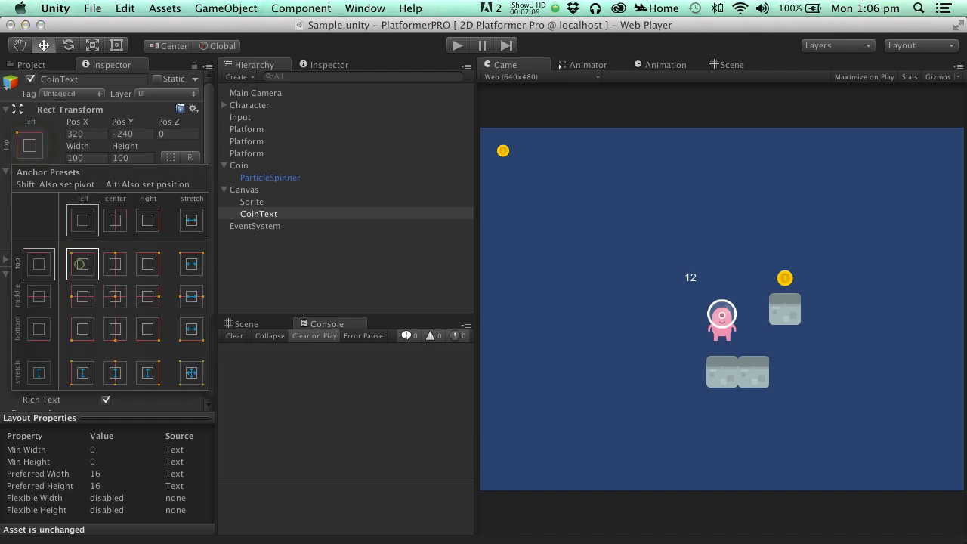
- Position the label at X 90, Y -72 beside the coin icon
{"action": "left_click", "coordinate": [87, 134]}
{"action": "type", "text": "60"}
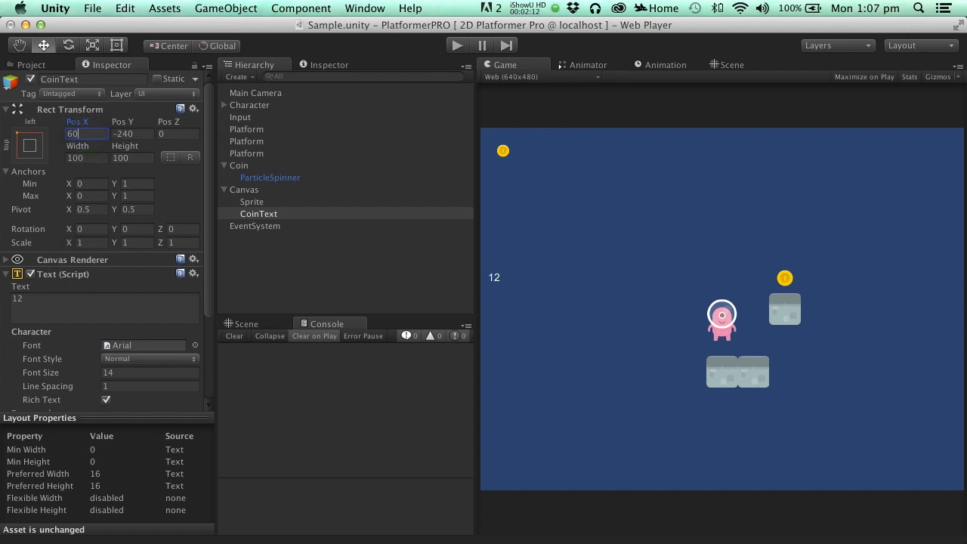
{"action": "key", "text": "BackSpace"}
{"action": "key", "text": "BackSpace"}
{"action": "type", "text": "80"}
{"action": "key", "text": "Tab"}
{"action": "type", "text": "-80"}
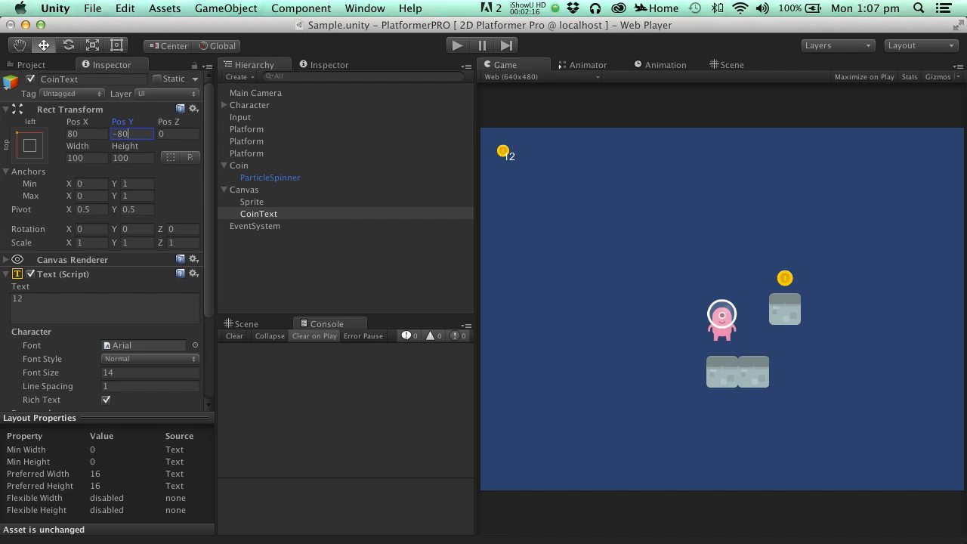
{"action": "key", "text": "BackSpace"}
{"action": "key", "text": "BackSpace"}
{"action": "type", "text": "86"}
{"action": "key", "text": "BackSpace"}
{"action": "key", "text": "BackSpace"}
{"action": "type", "text": "68"}
{"action": "key", "text": "BackSpace"}
{"action": "key", "text": "BackSpace"}
{"action": "type", "text": "60"}
{"action": "key", "text": "BackSpace"}
{"action": "key", "text": "BackSpace"}
{"action": "type", "text": "70"}
{"action": "key", "text": "BackSpace"}
{"action": "type", "text": "2"}
{"action": "left_click", "coordinate": [87, 134]}
{"action": "type", "text": "90"}
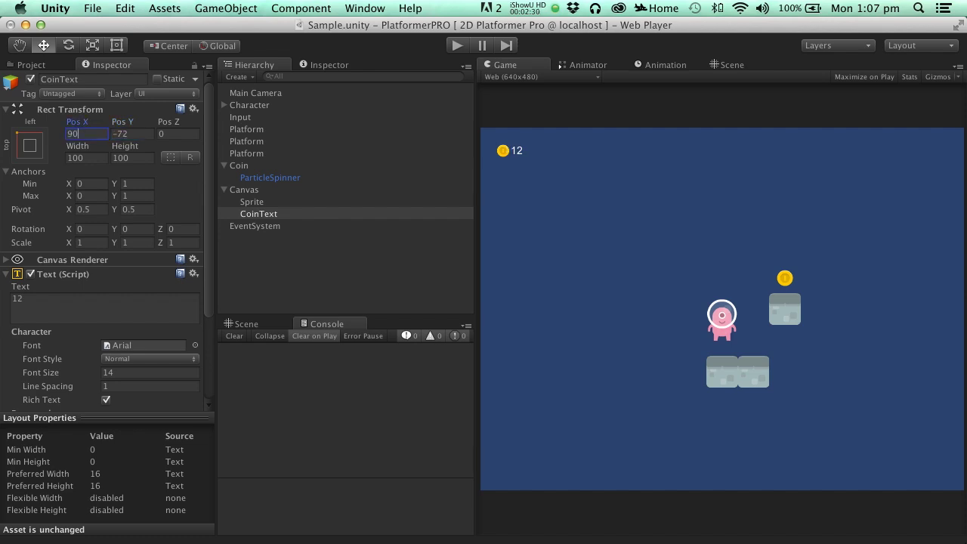
- Change the label's text from 12 to 0
{"action": "left_click", "coordinate": [68, 306]}
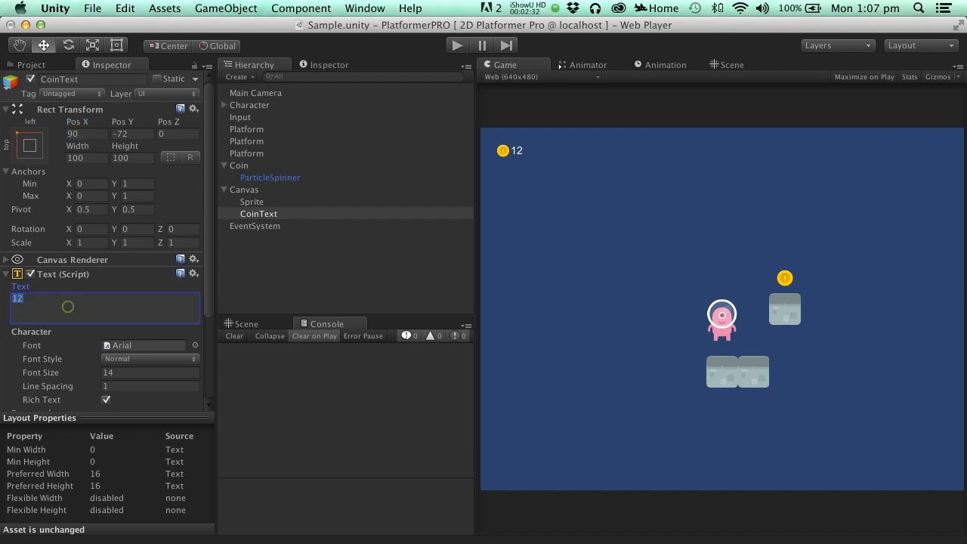
{"action": "key", "text": "BackSpace"}
{"action": "type", "text": "0"}
- Add a UIStackable Item Counter component to CoinText
{"action": "left_click", "coordinate": [6, 274]}
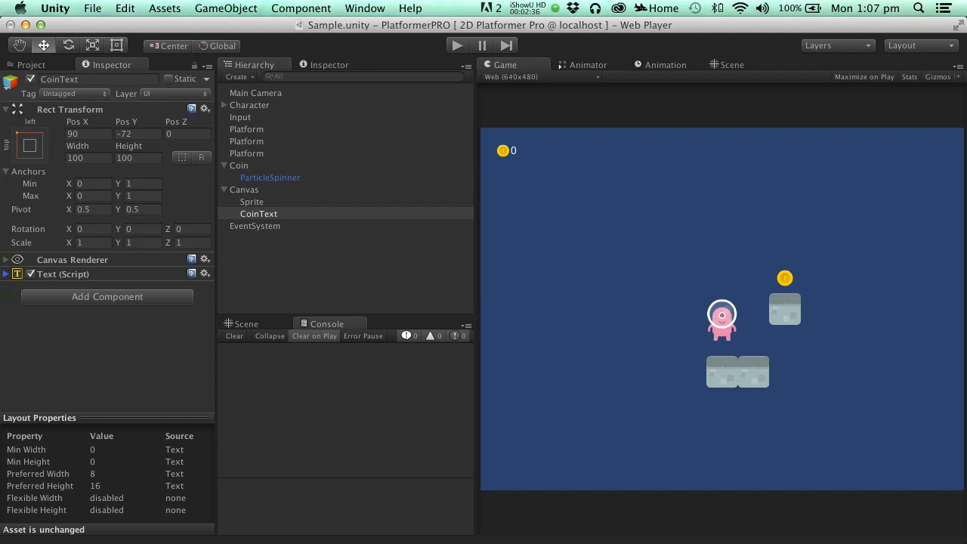
{"action": "left_click", "coordinate": [106, 296]}
{"action": "type", "text": "UI"}
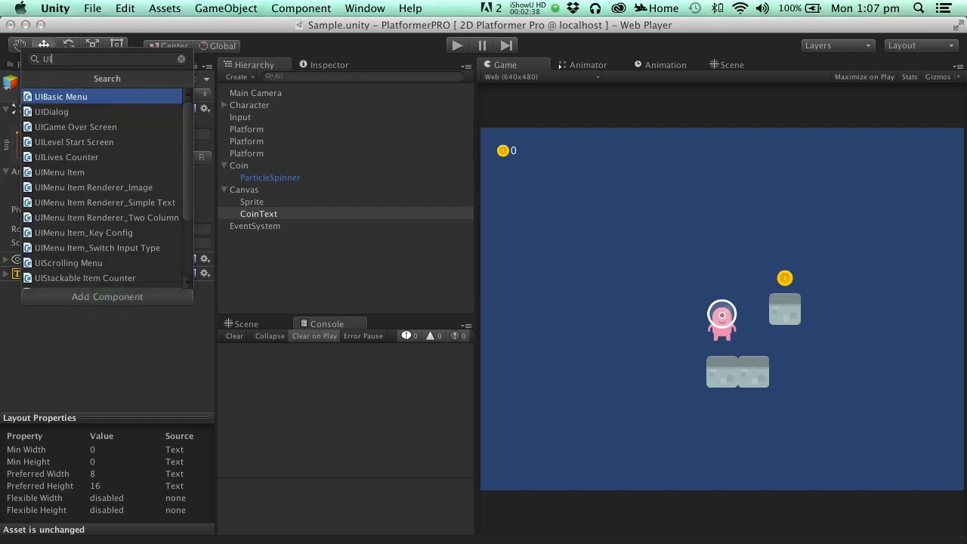
{"action": "type", "text": "St"}
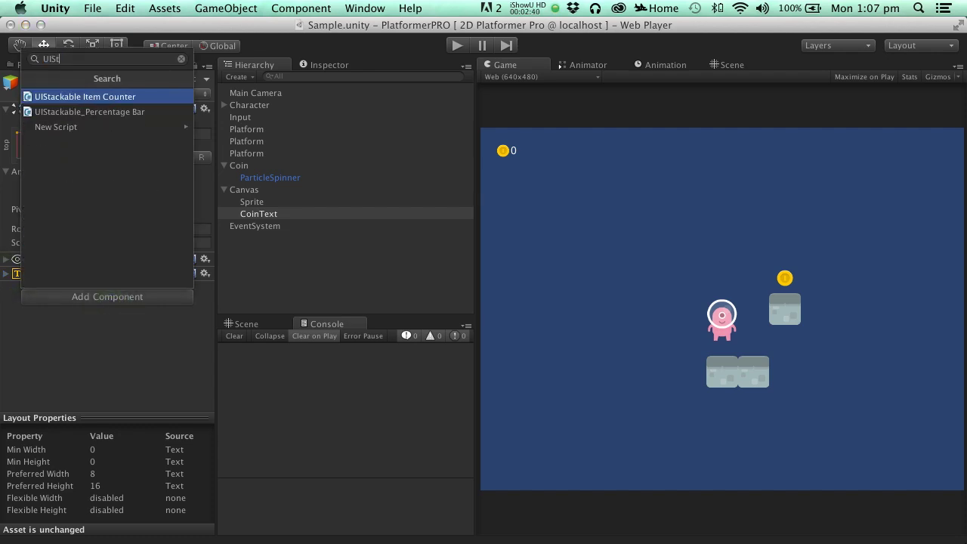
{"action": "key", "text": "Down"}
{"action": "key", "text": "Up"}
{"action": "key", "text": "Return"}
- Set the counter's Item Type to COIN and its Item Manager to the Character
{"action": "left_click", "coordinate": [123, 328]}
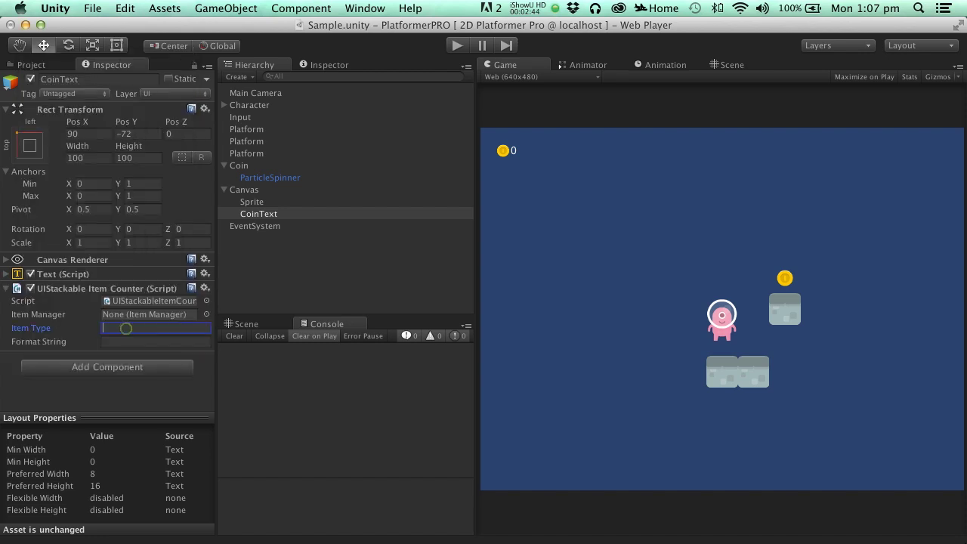
{"action": "type", "text": "COIN"}
{"action": "left_click_drag", "start_coordinate": [250, 105], "coordinate": [151, 314]}
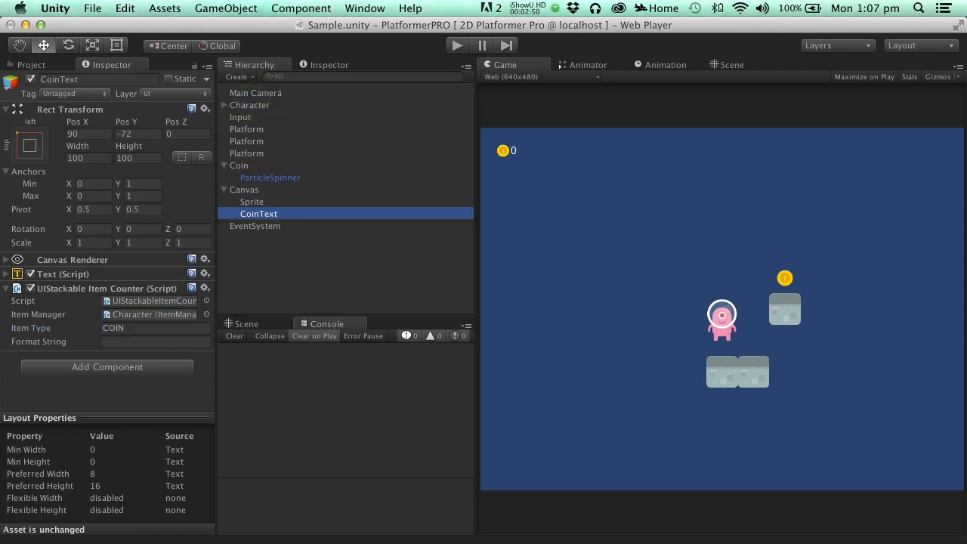
{"action": "left_click", "coordinate": [7, 287]}
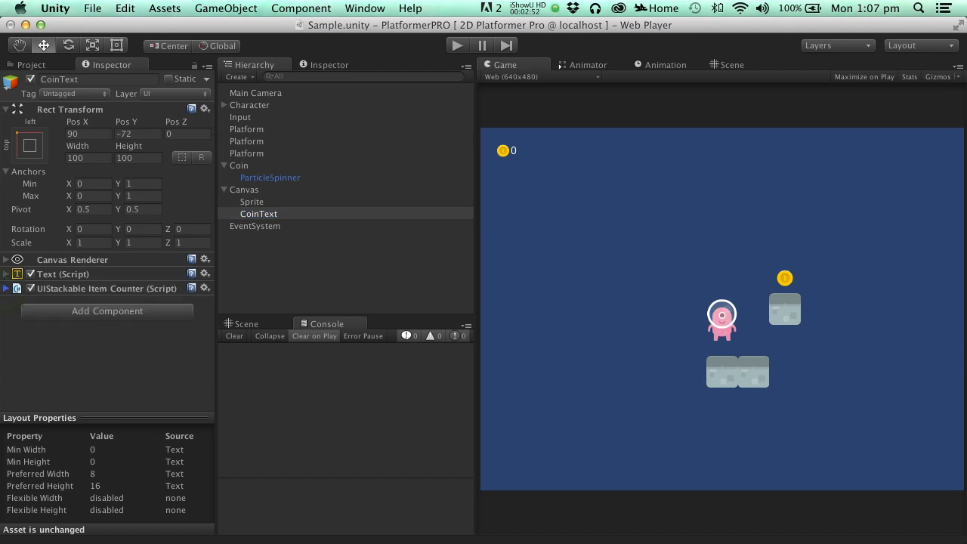
- Play the level, grab the coin to see the counter reach 1, then stop playback
{"action": "key", "text": "super+p"}
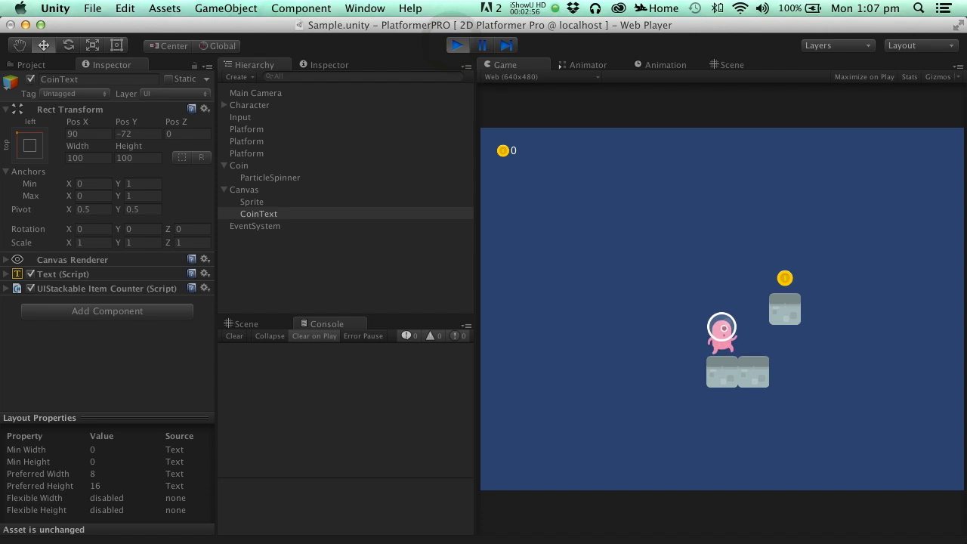
{"action": "key", "text": "space"}
{"action": "key", "text": "Right"}
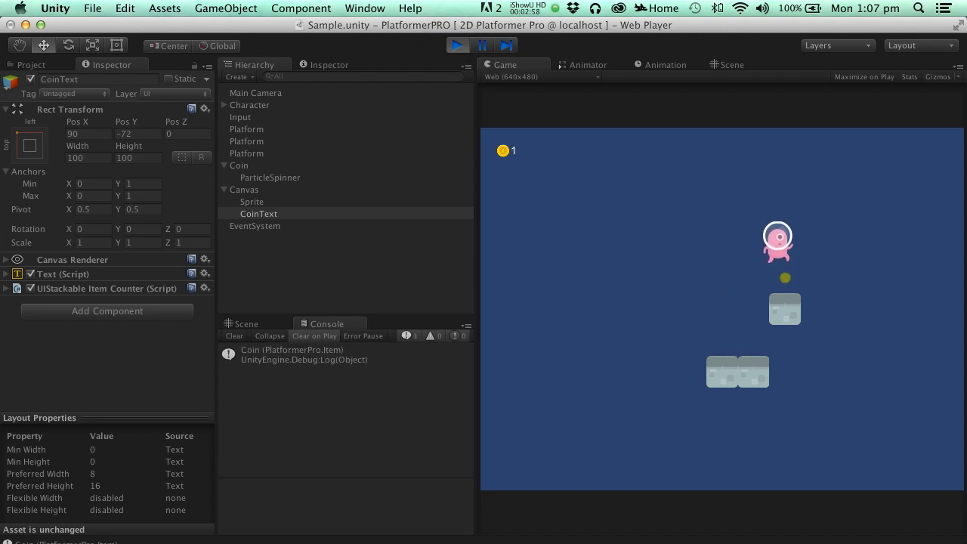
{"action": "key", "text": "Left"}
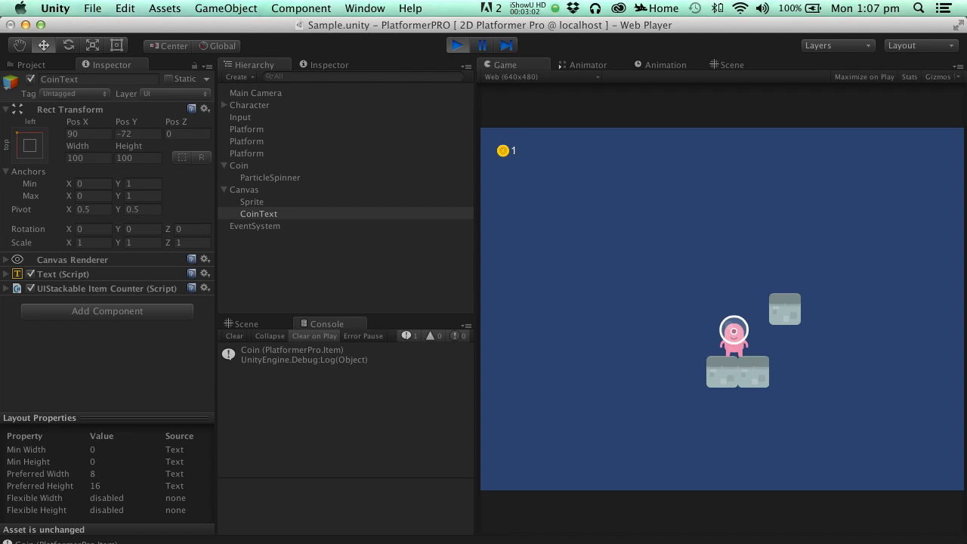
{"action": "left_click", "coordinate": [457, 46]}
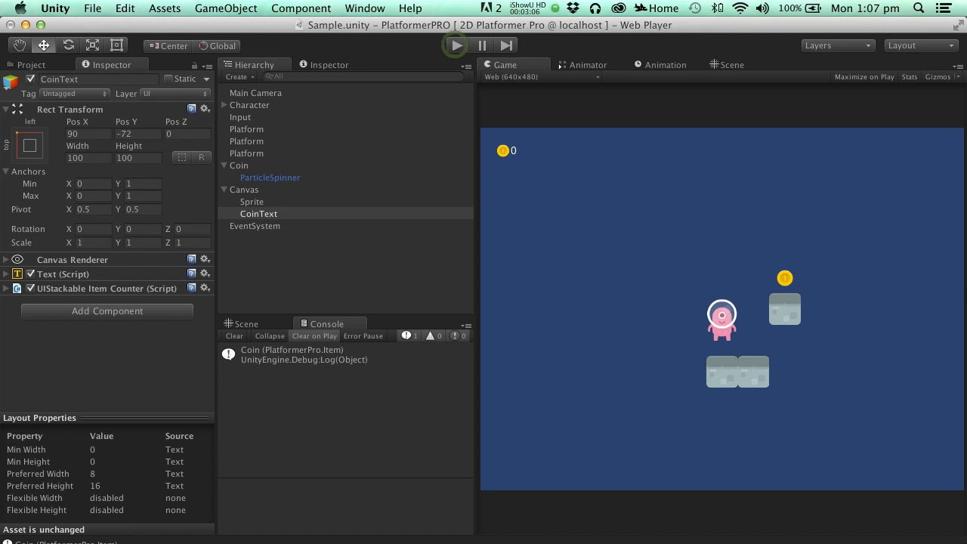
- Duplicate the Coin and its Platform, place the copies at X 4, and start a test run
{"action": "left_click", "coordinate": [224, 165]}
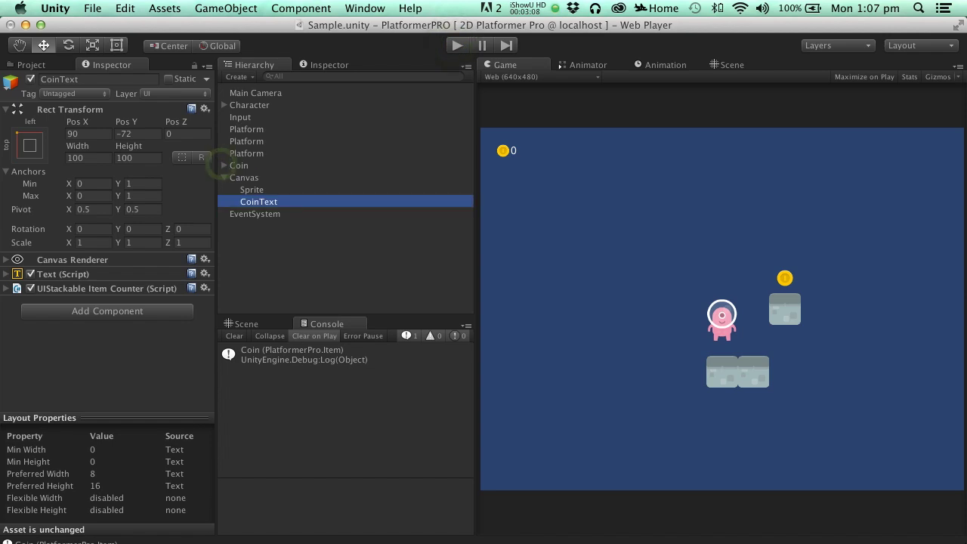
{"action": "left_click", "coordinate": [736, 64]}
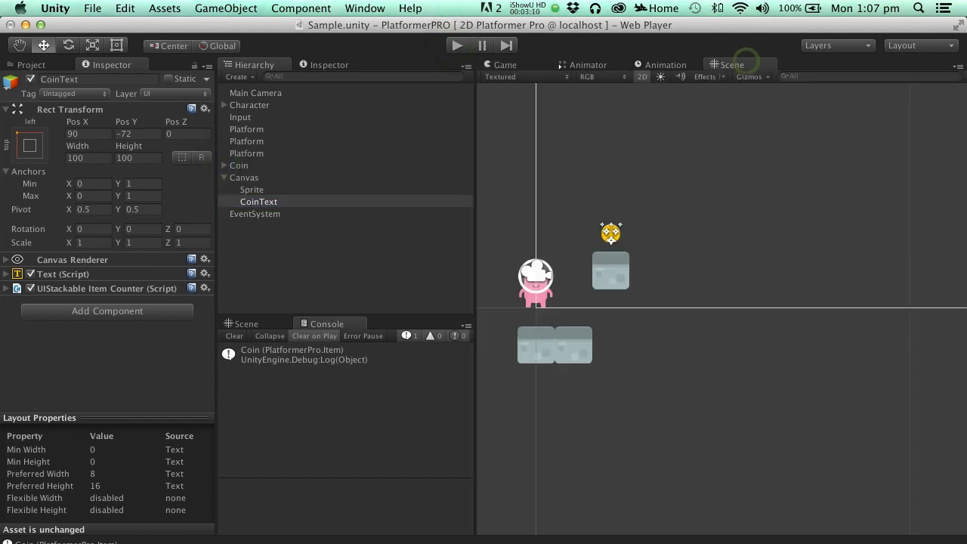
{"action": "left_click", "coordinate": [611, 260]}
{"action": "left_click_drag", "start_coordinate": [618, 213], "coordinate": [662, 330]}
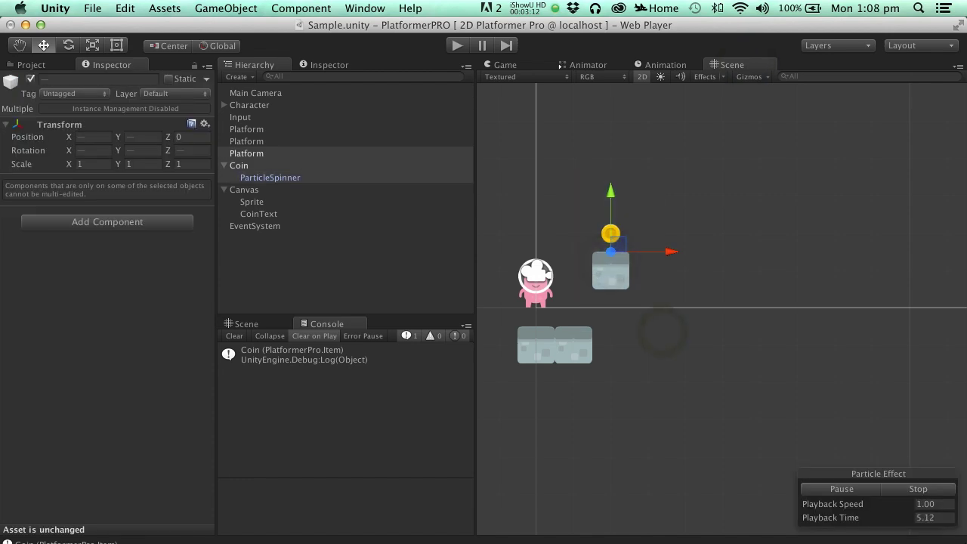
{"action": "key", "text": "super+d"}
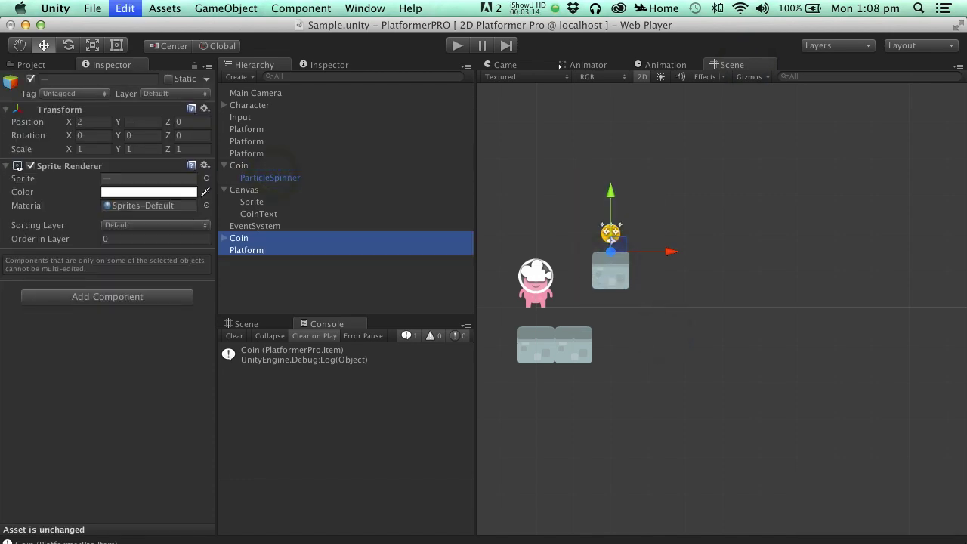
{"action": "left_click_drag", "start_coordinate": [611, 239], "coordinate": [705, 240]}
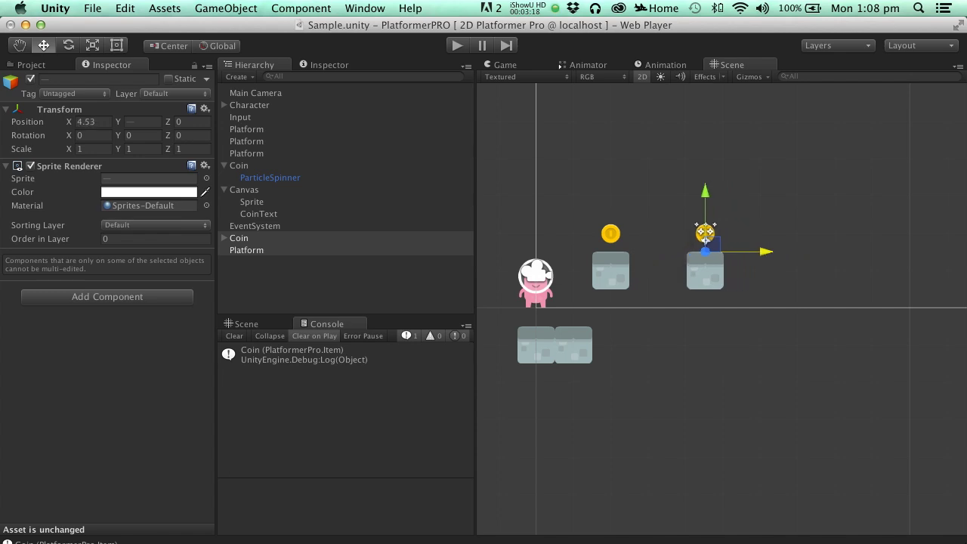
{"action": "left_click", "coordinate": [89, 122]}
{"action": "type", "text": "4"}
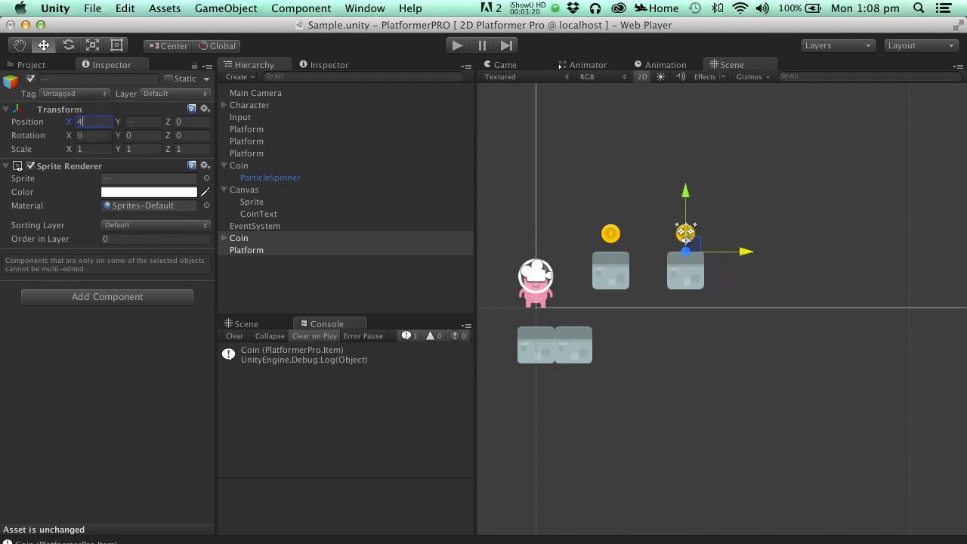
{"action": "left_click", "coordinate": [457, 46]}
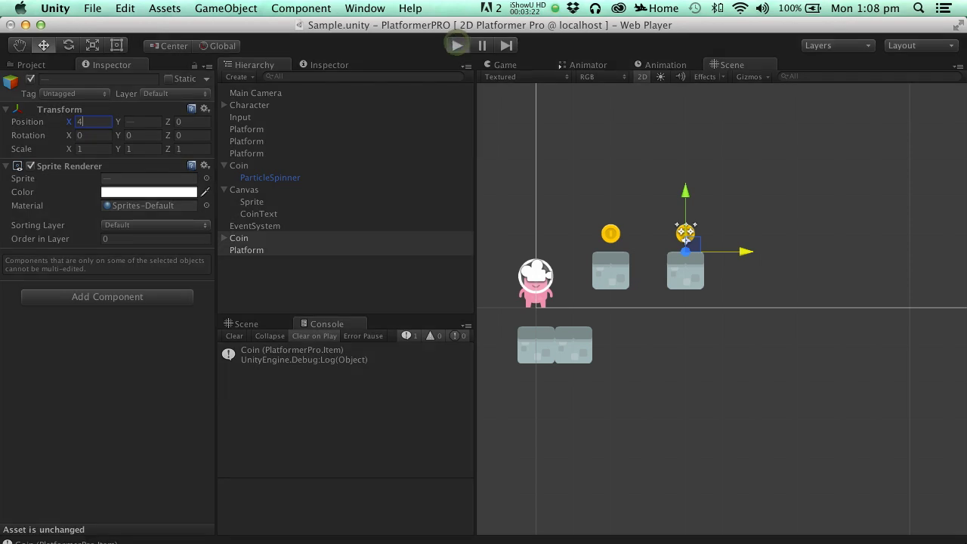
- Jump and run across both platforms to collect both coins, bringing the counter to 2
{"action": "key", "text": "Right"}
{"action": "key", "text": "space"}
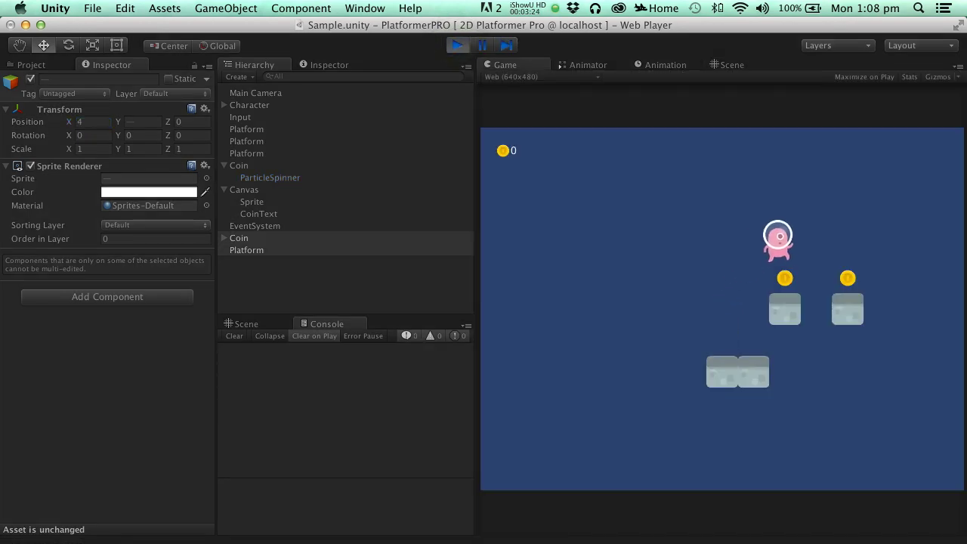
{"action": "key", "text": "Right"}
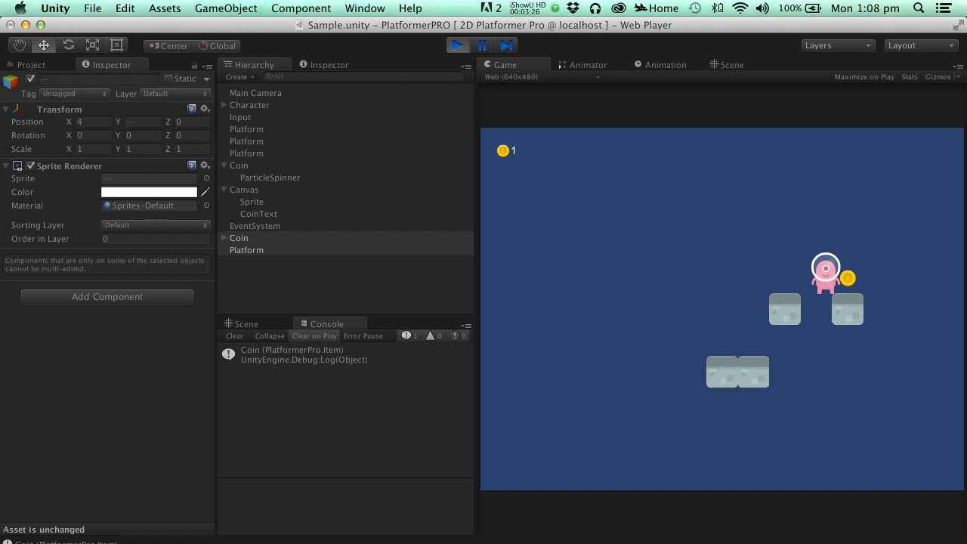
{"action": "key", "text": "Left"}
{"action": "key", "text": "space"}
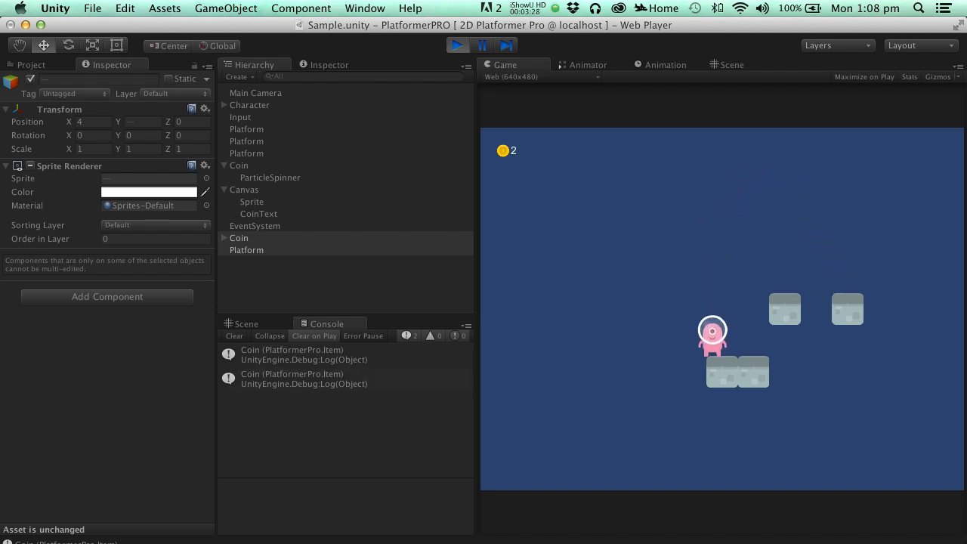